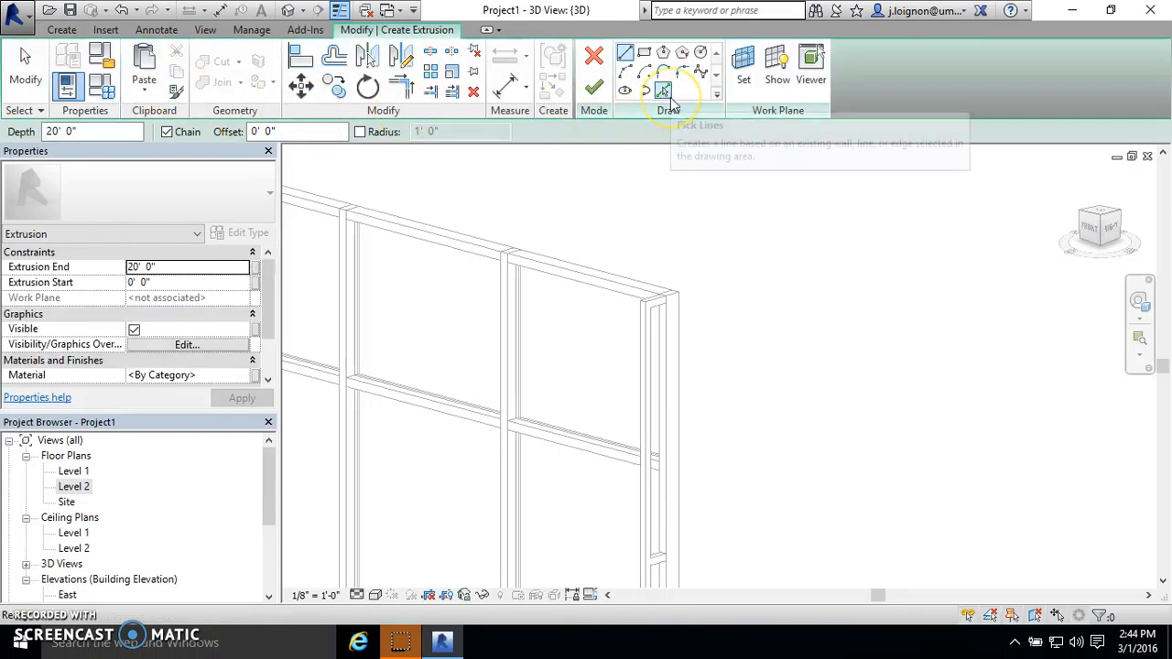
left_click(664, 91)
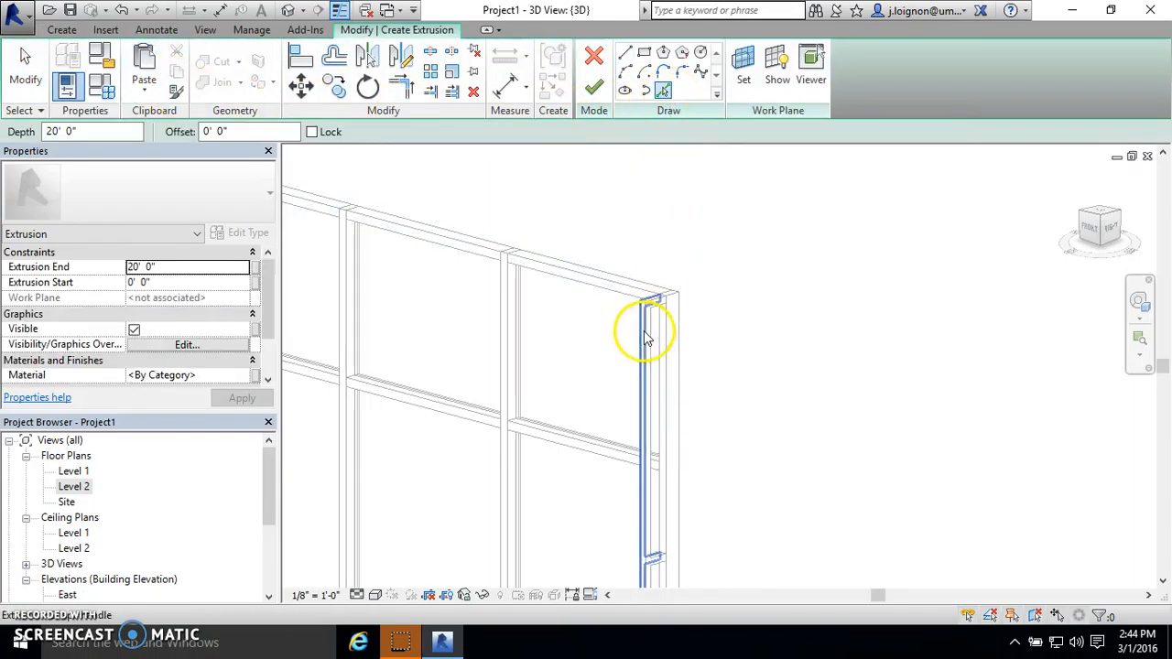
scroll(647, 339, "up", 2)
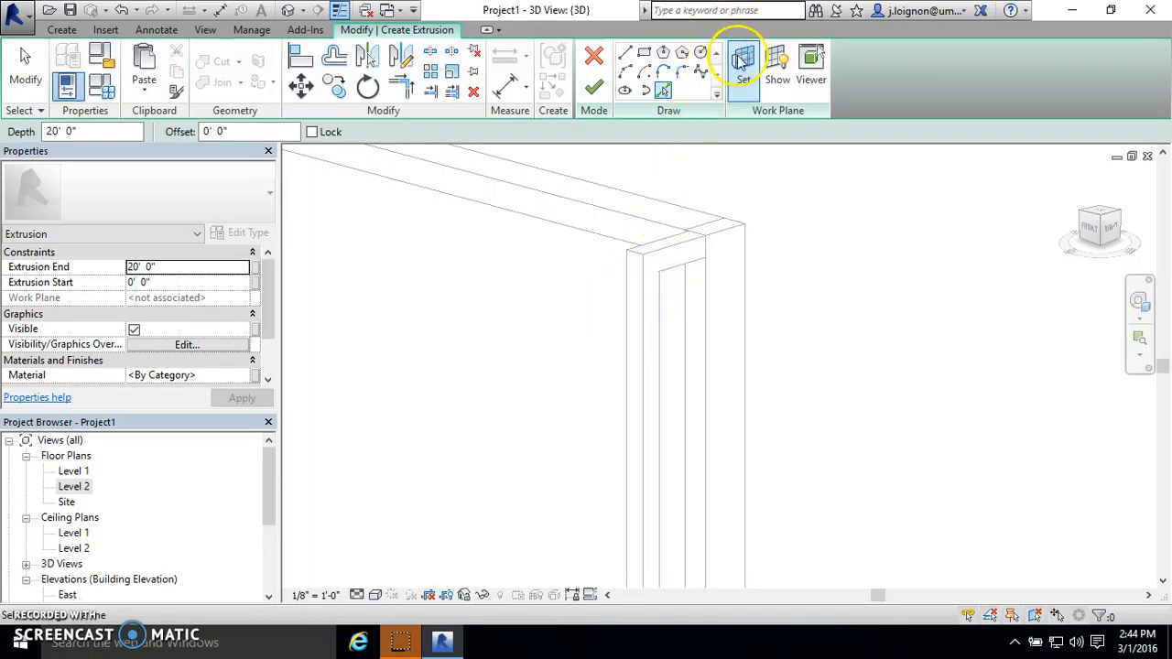
left_click(743, 61)
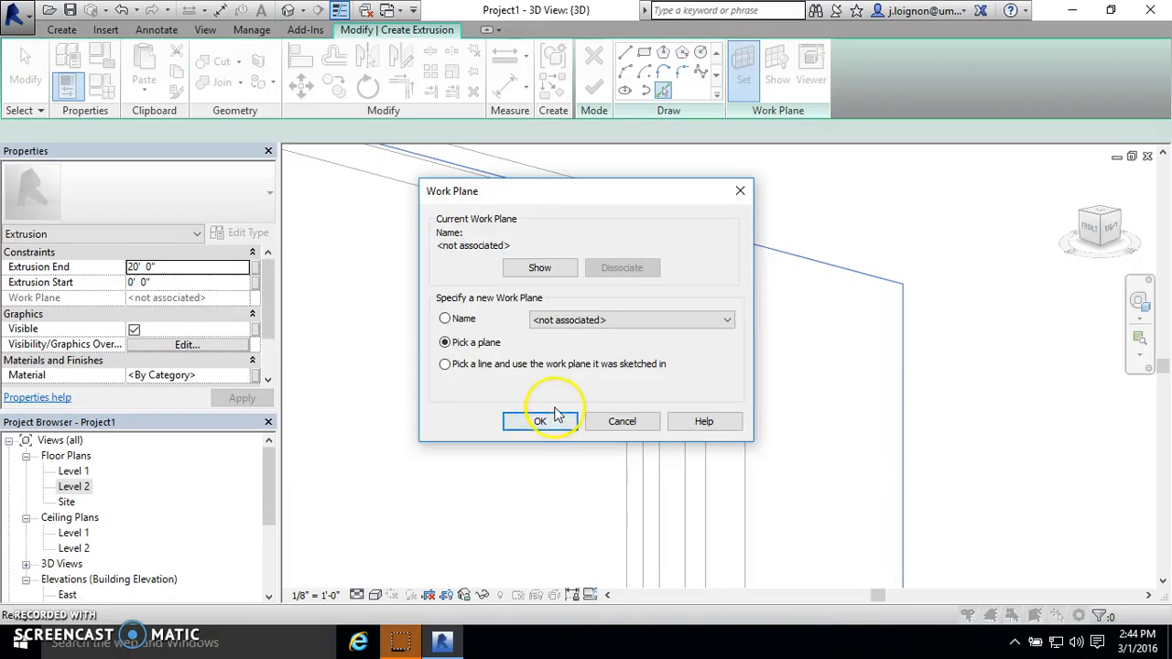
left_click(622, 423)
scroll(641, 366, "down", 5)
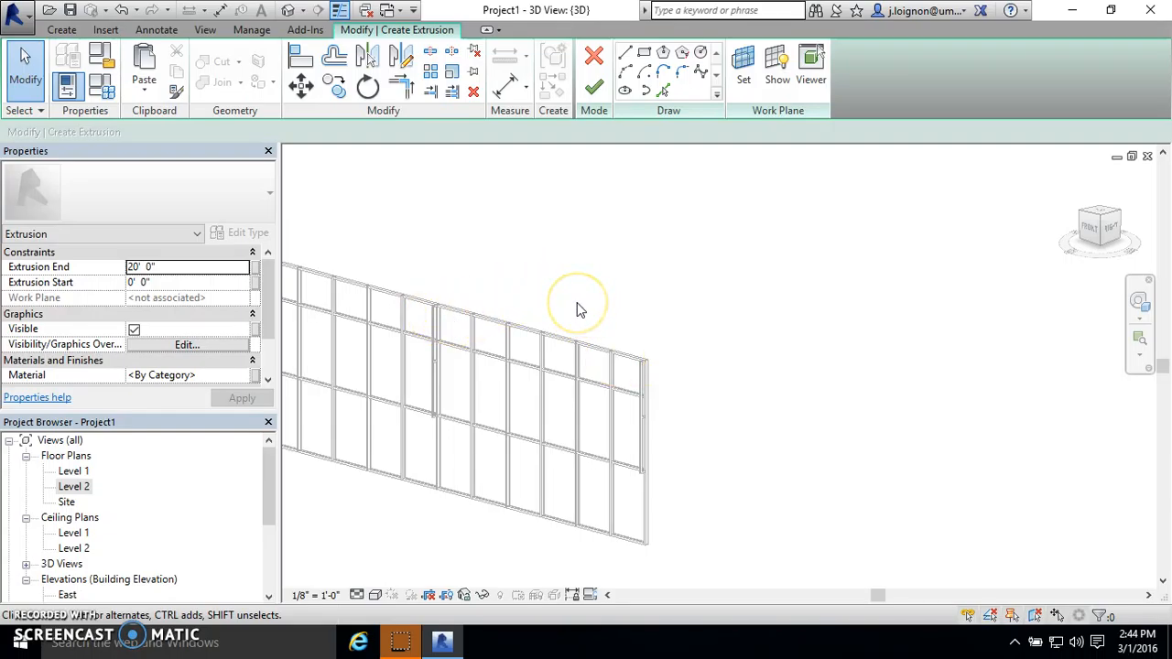
scroll(578, 310, "down", 4)
scroll(753, 447, "down", 4)
scroll(534, 258, "up", 3)
scroll(536, 259, "up", 1)
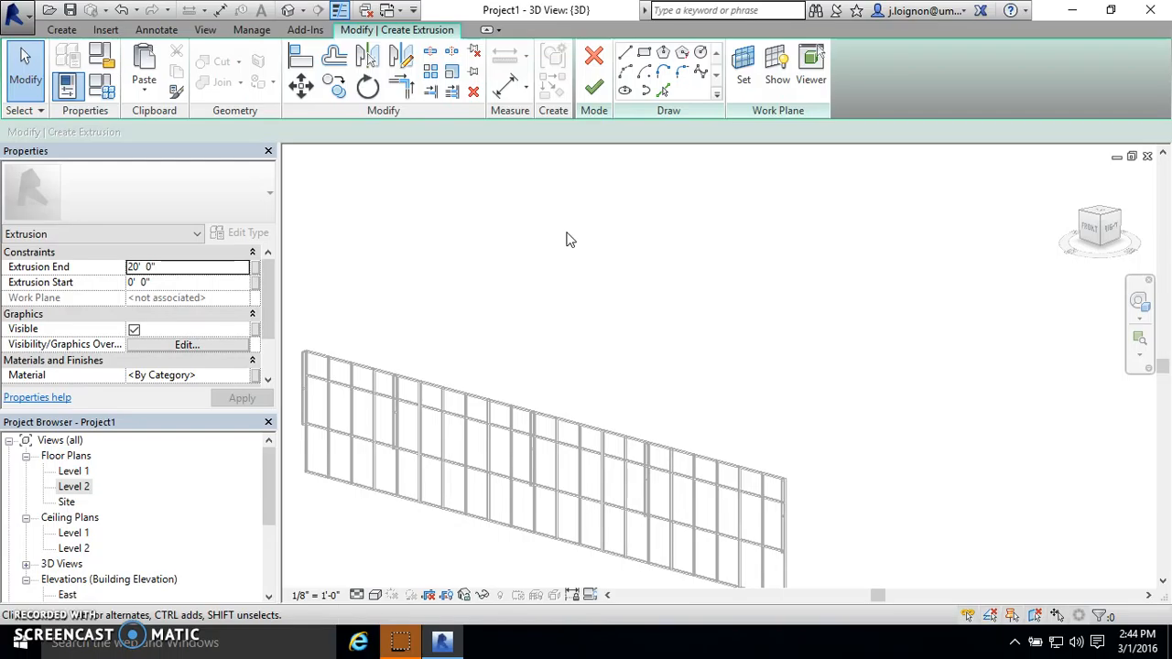
scroll(589, 267, "down", 1)
scroll(774, 499, "up", 6)
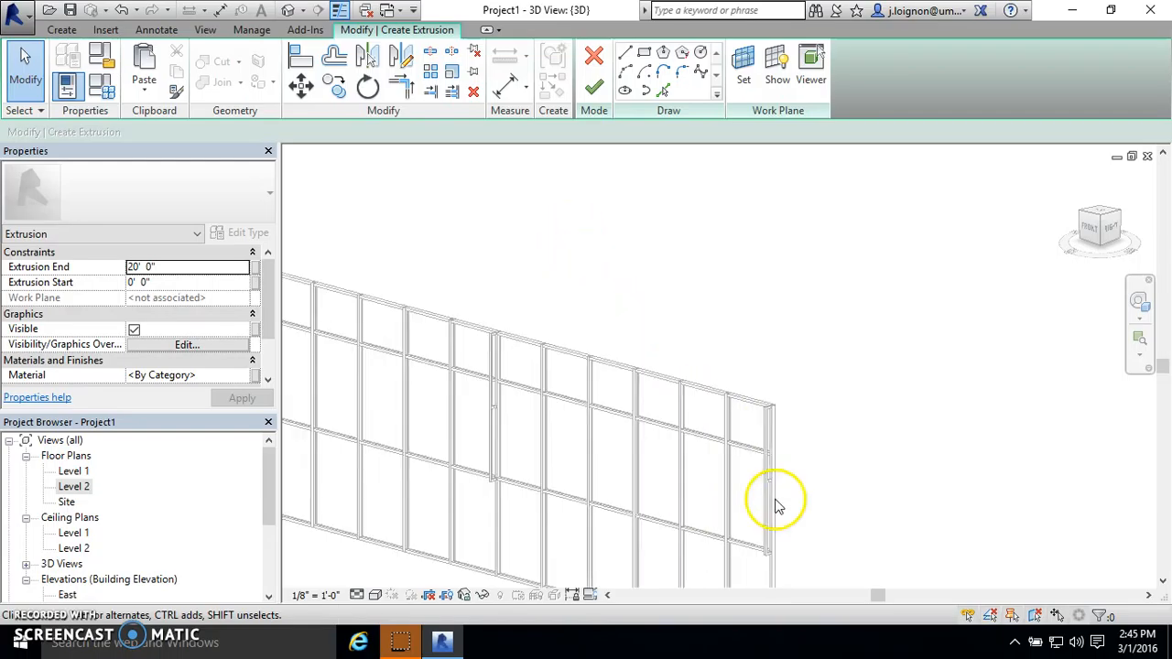
scroll(790, 426, "up", 5)
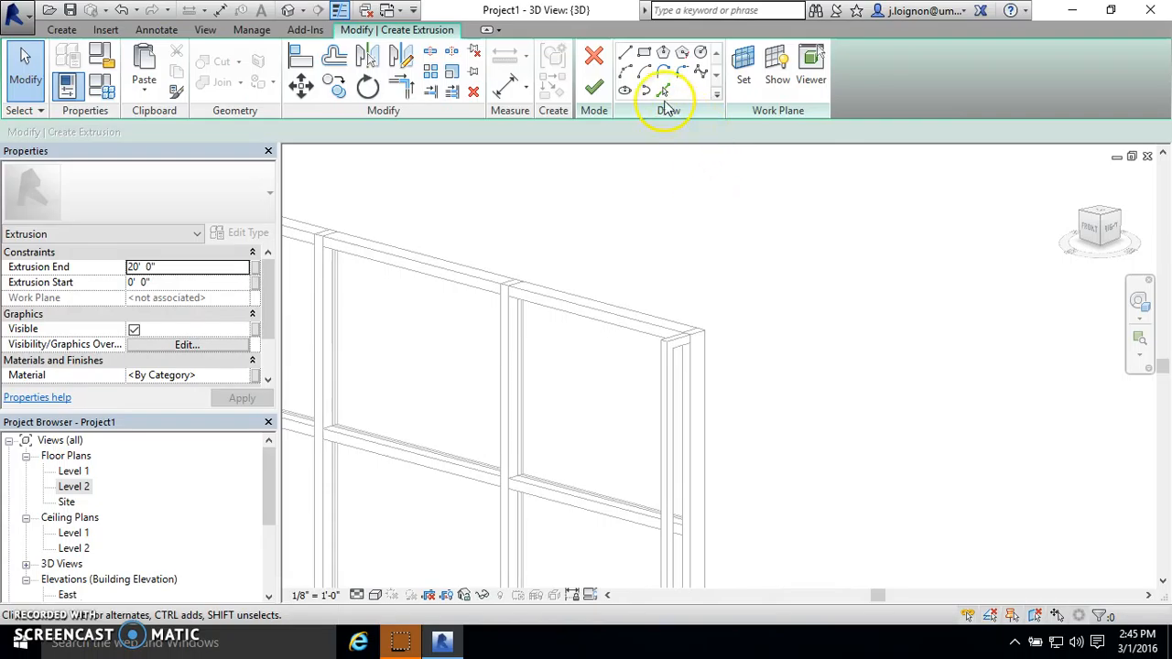
- Abandon the extrusion sketch and quit the in-place wall family, discarding its changes
left_click(593, 86)
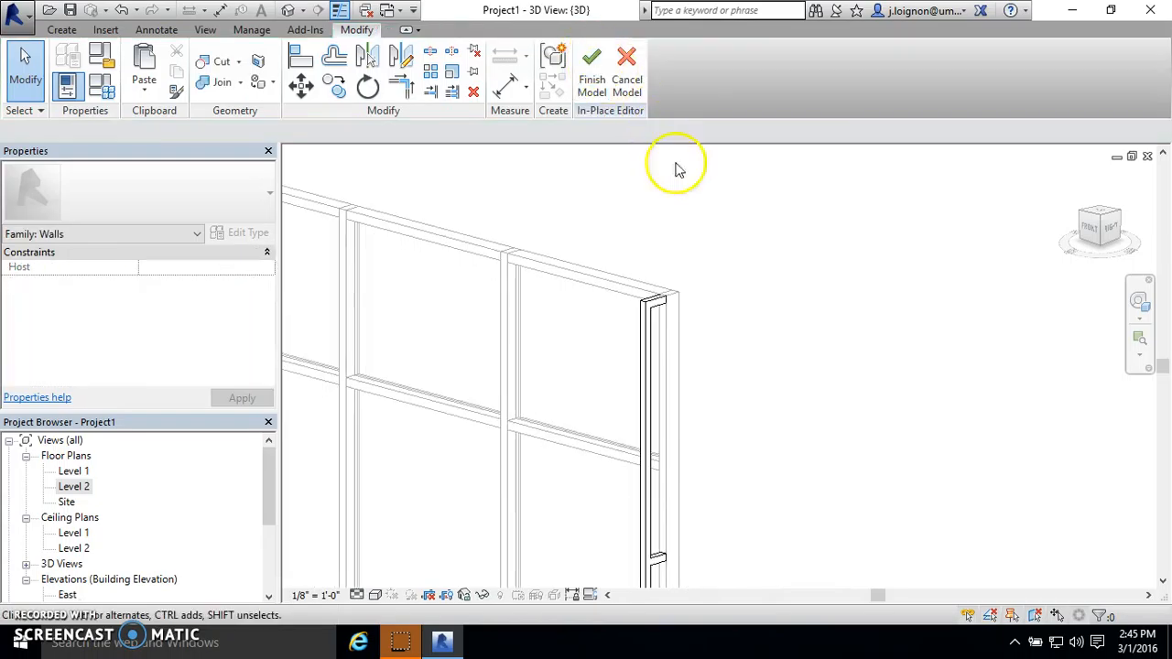
left_click(627, 63)
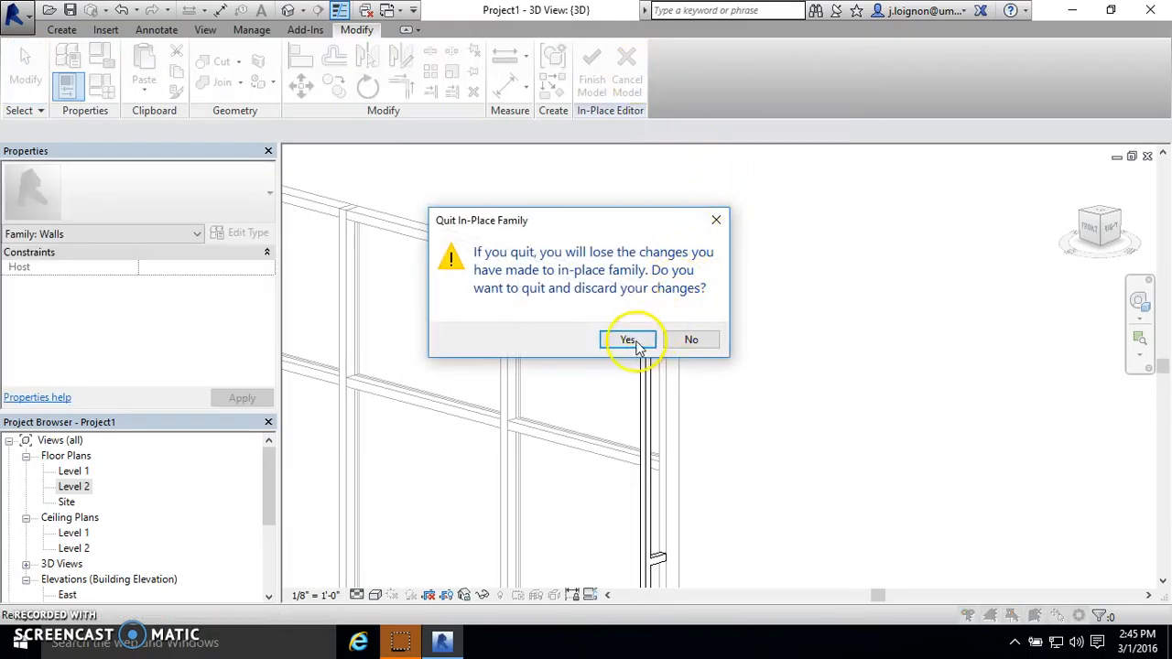
left_click(627, 340)
scroll(837, 353, "up", 5)
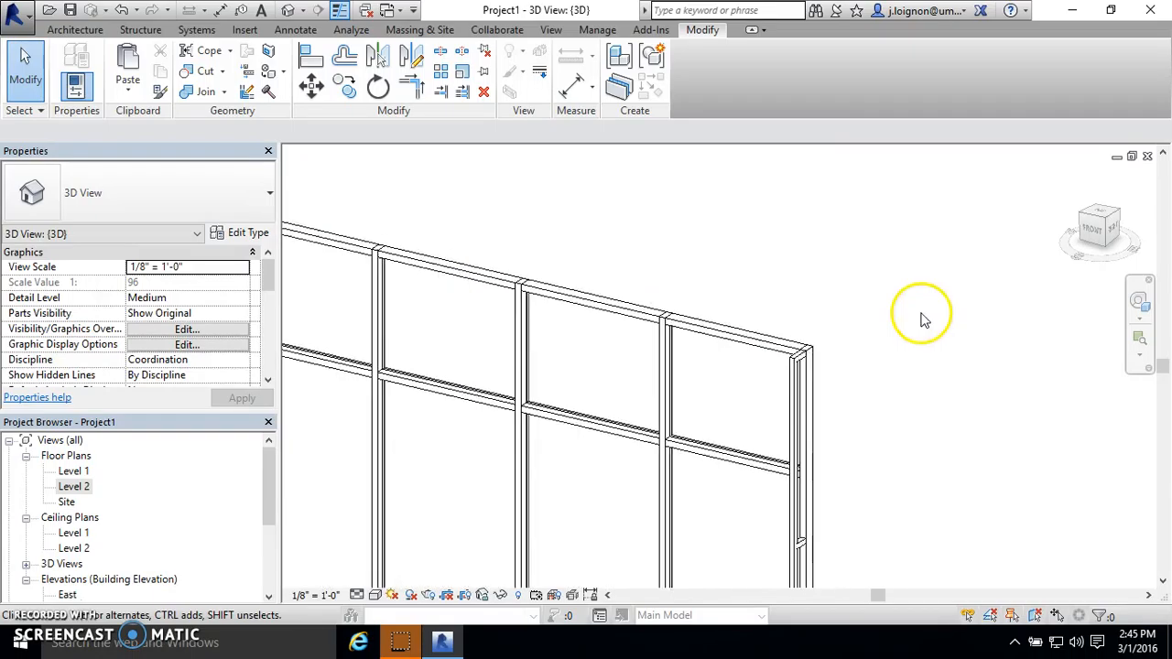
scroll(923, 320, "up", 2)
left_click(744, 406)
scroll(851, 256, "down", 4)
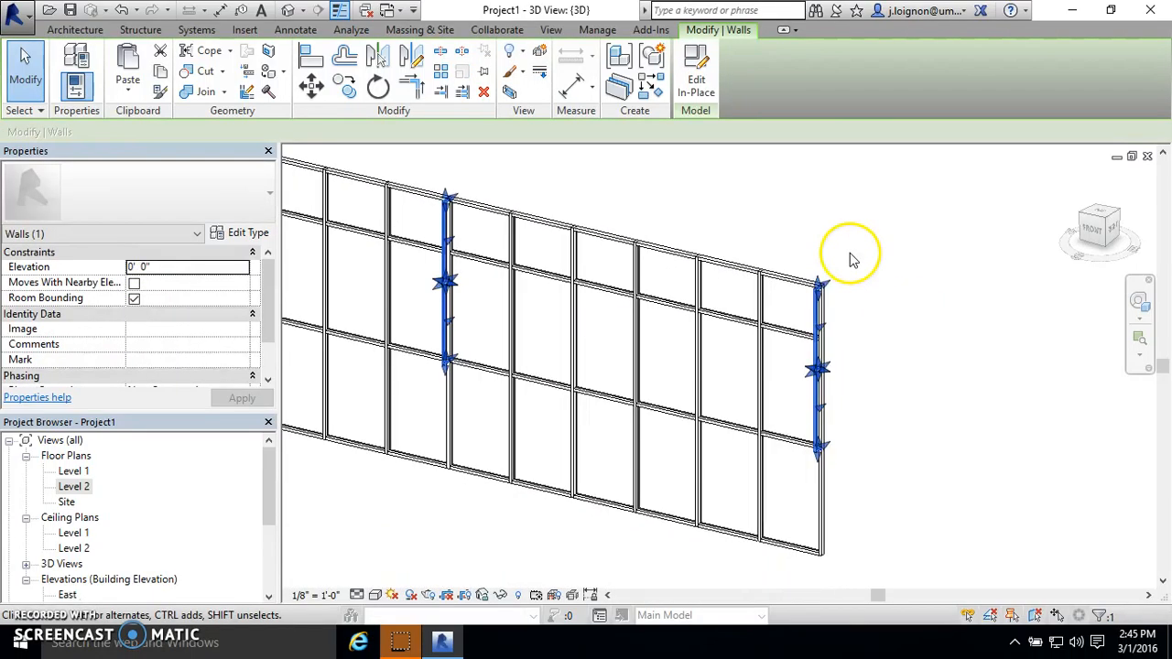
left_click(866, 308)
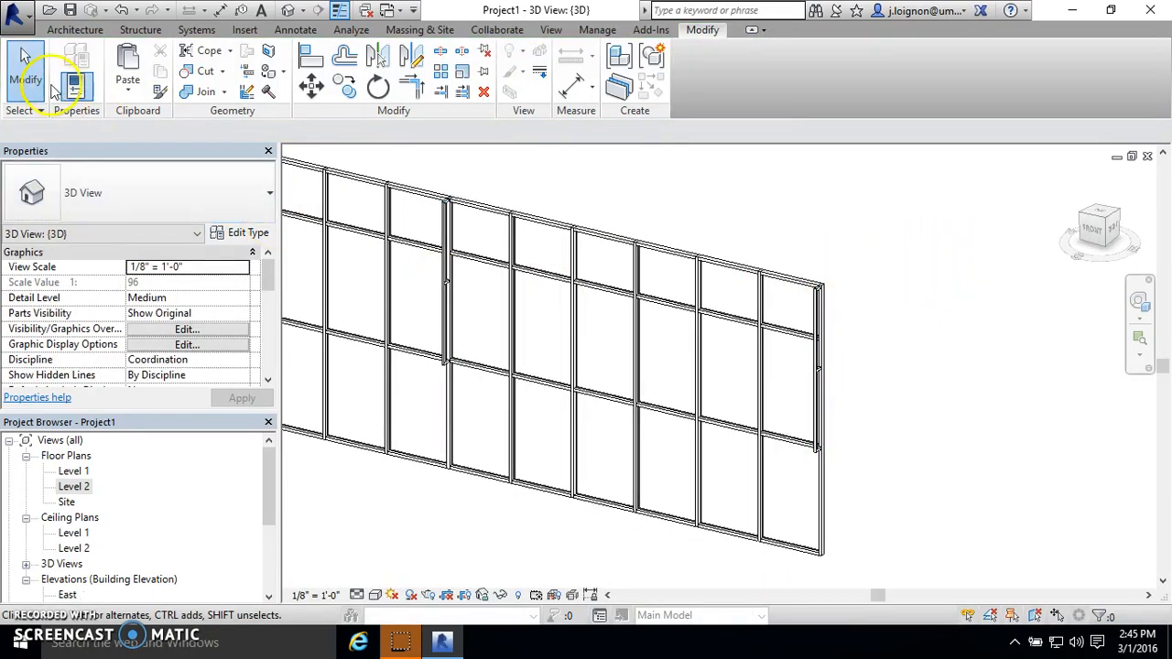
left_click(75, 29)
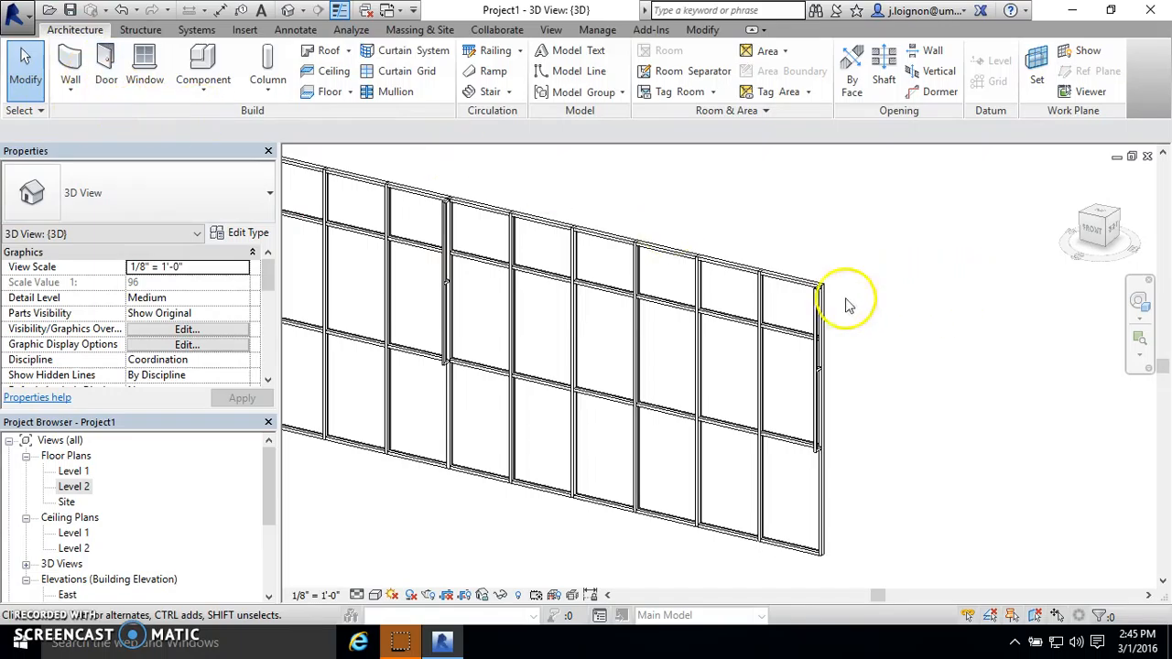
scroll(848, 305, "up", 4)
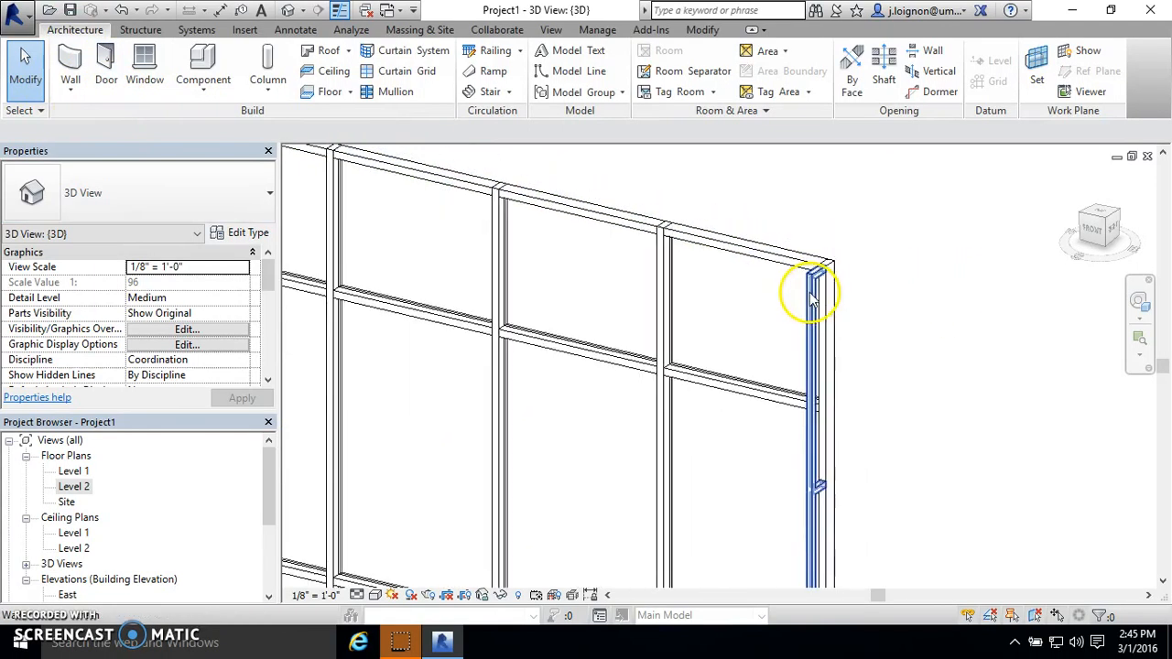
scroll(812, 297, "down", 5)
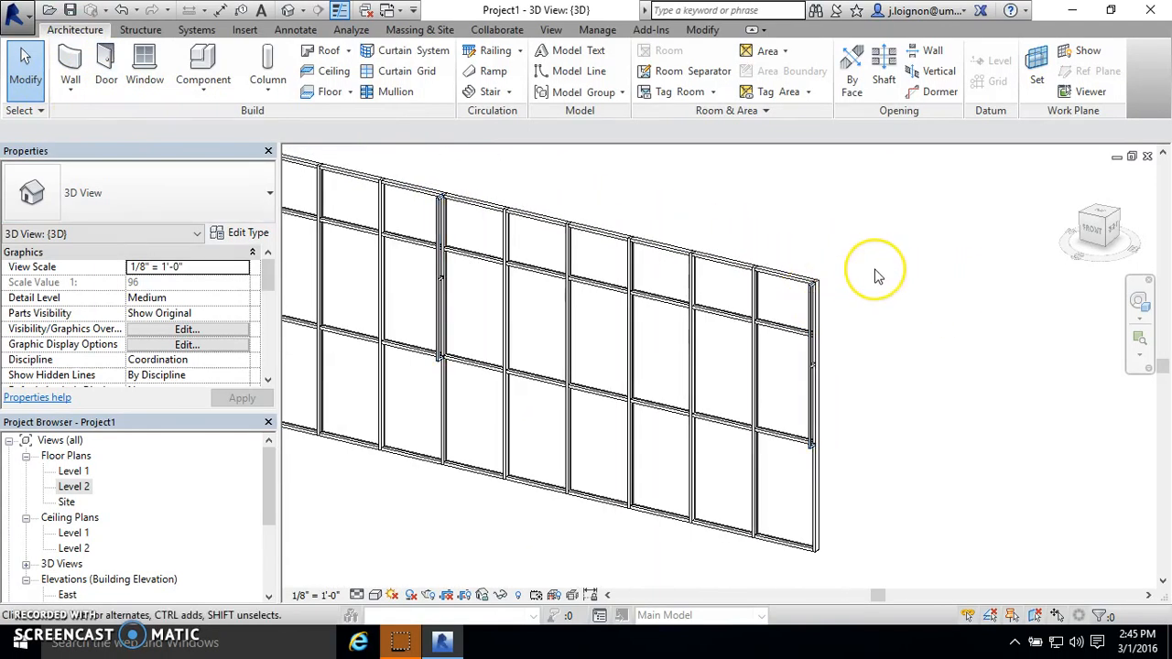
left_click(205, 92)
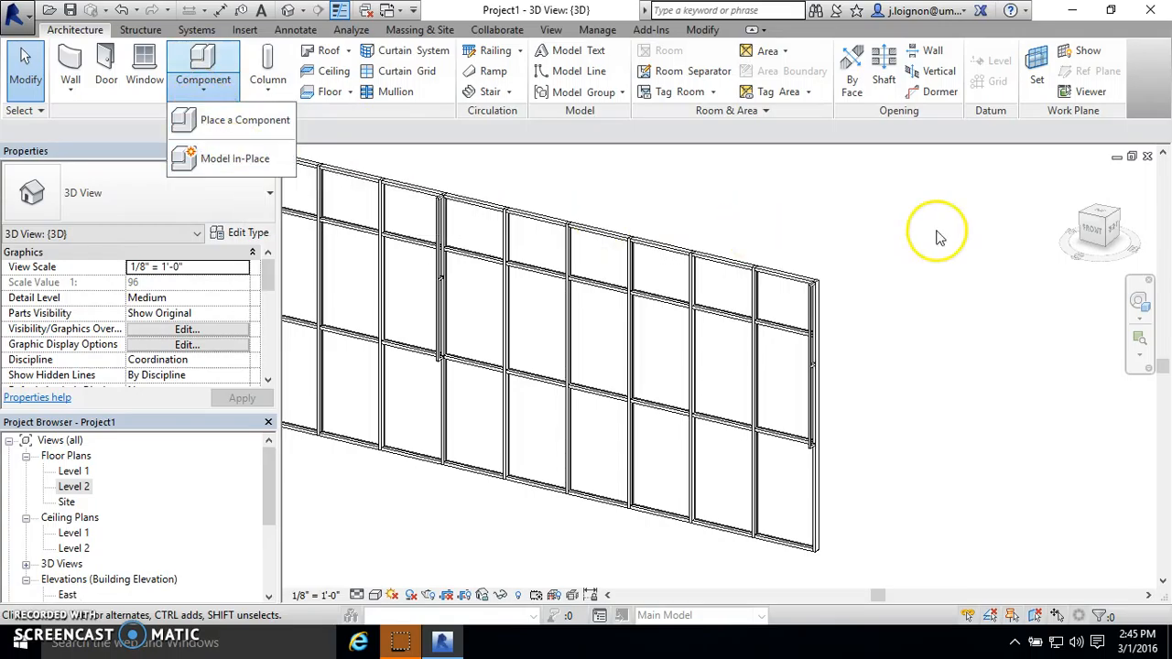
scroll(831, 293, "up", 5)
scroll(759, 303, "down", 5)
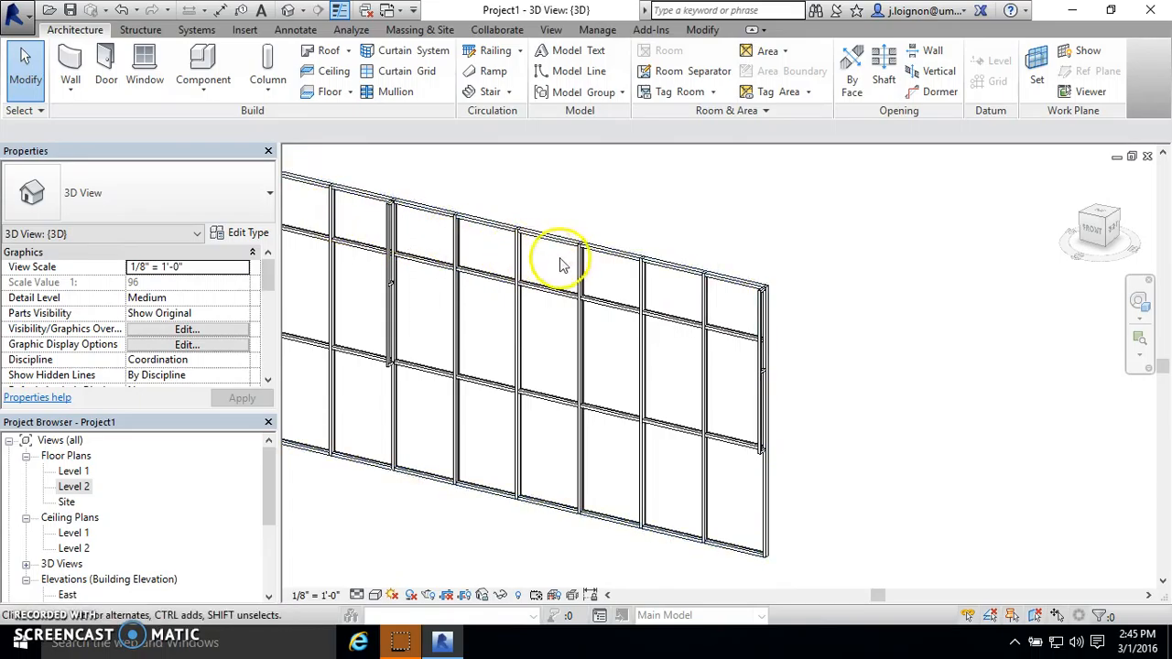
- Open the screen wall family for in-place editing, look over its vertical supports, and finish the model
left_click(751, 307)
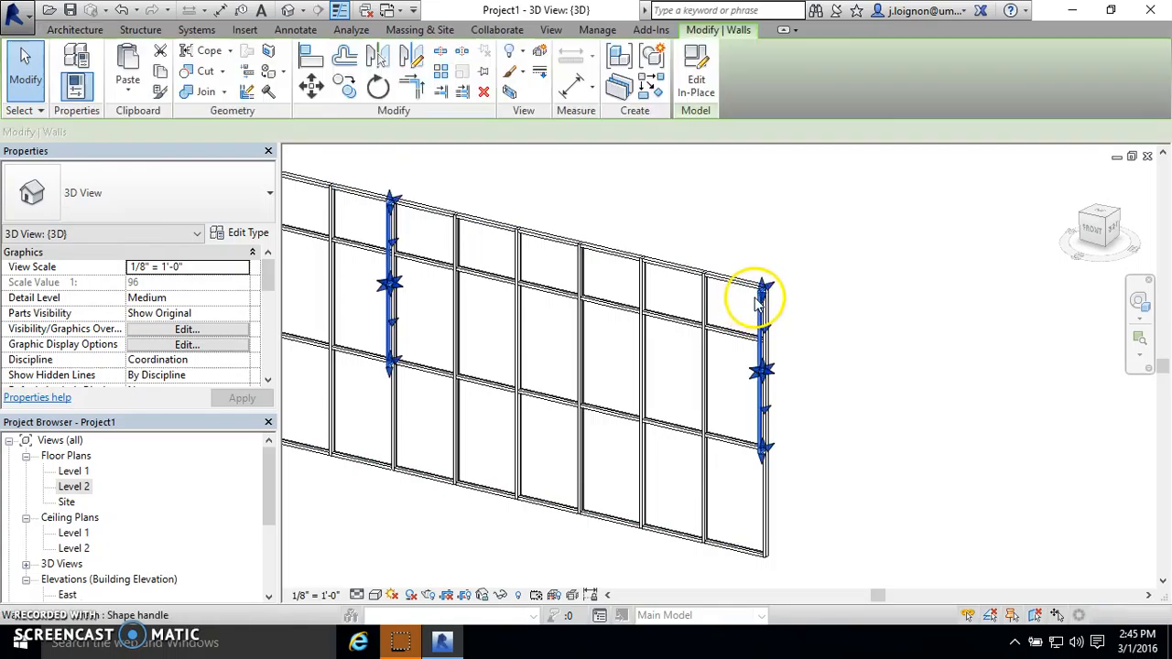
left_click(696, 73)
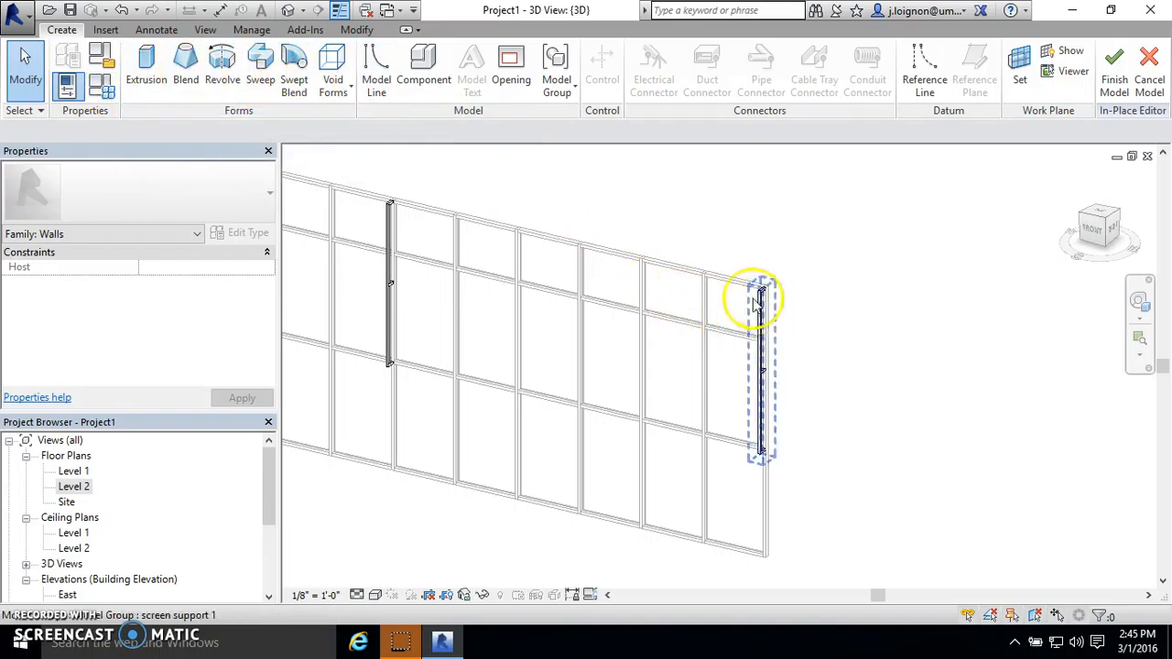
scroll(753, 302, "down", 3)
scroll(683, 286, "up", 2)
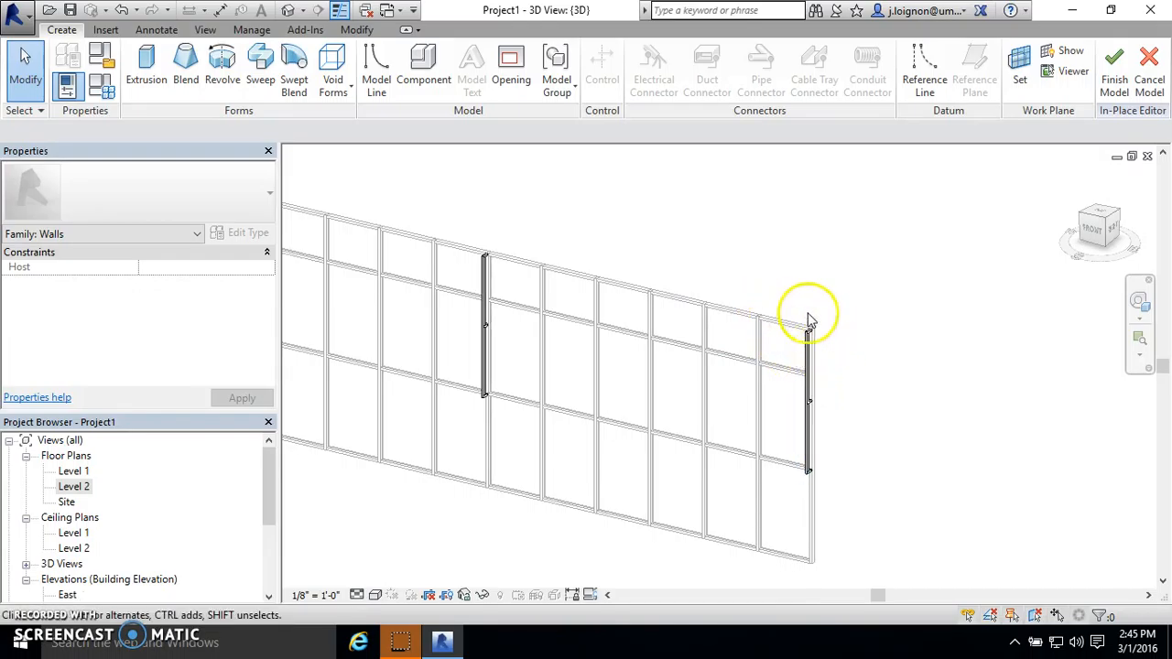
scroll(869, 372, "down", 2)
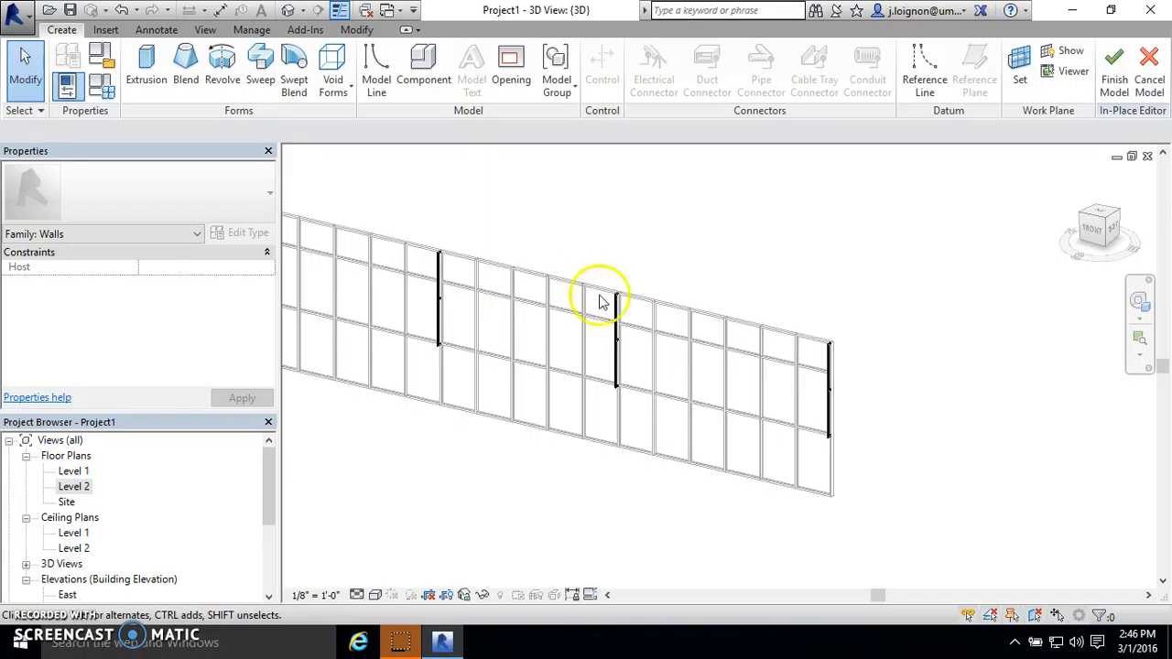
left_click(1115, 83)
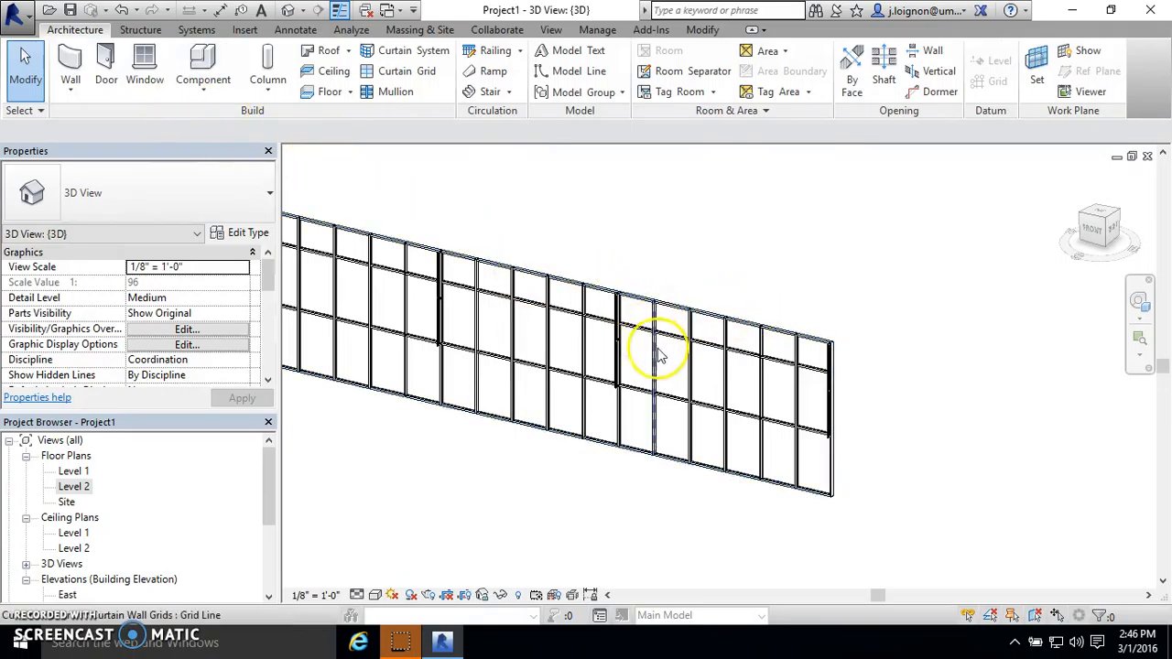
- Open the in-place screen family with the vertical supports on the curtain wall for editing
left_click(620, 311)
left_click(706, 241)
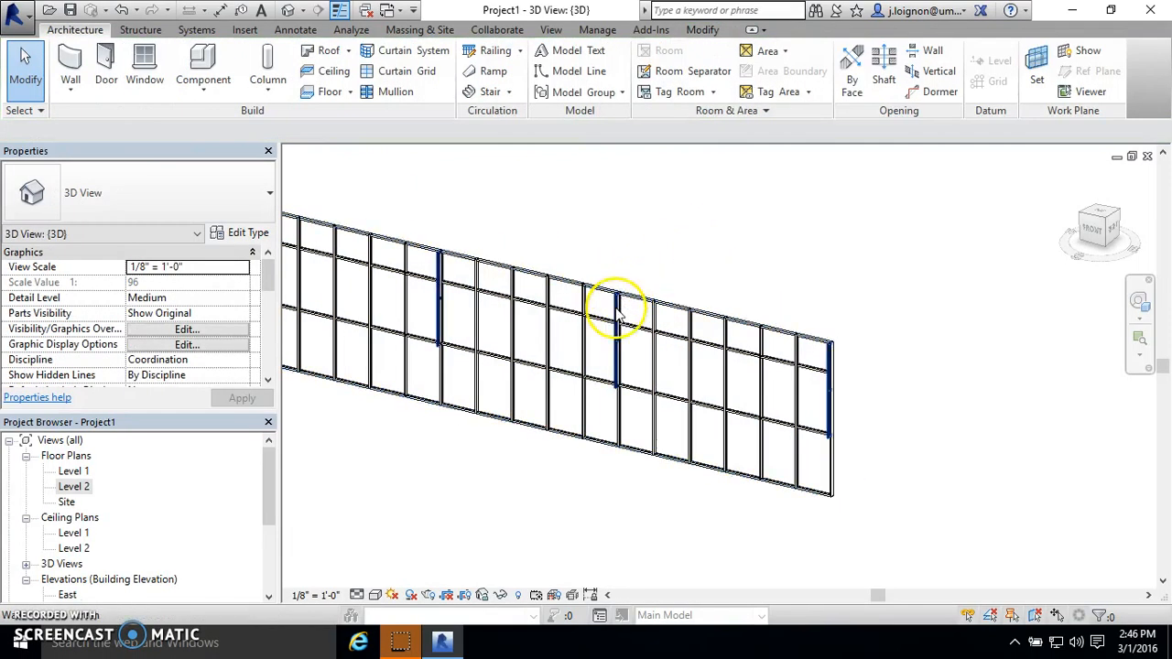
left_click(614, 308)
left_click(695, 80)
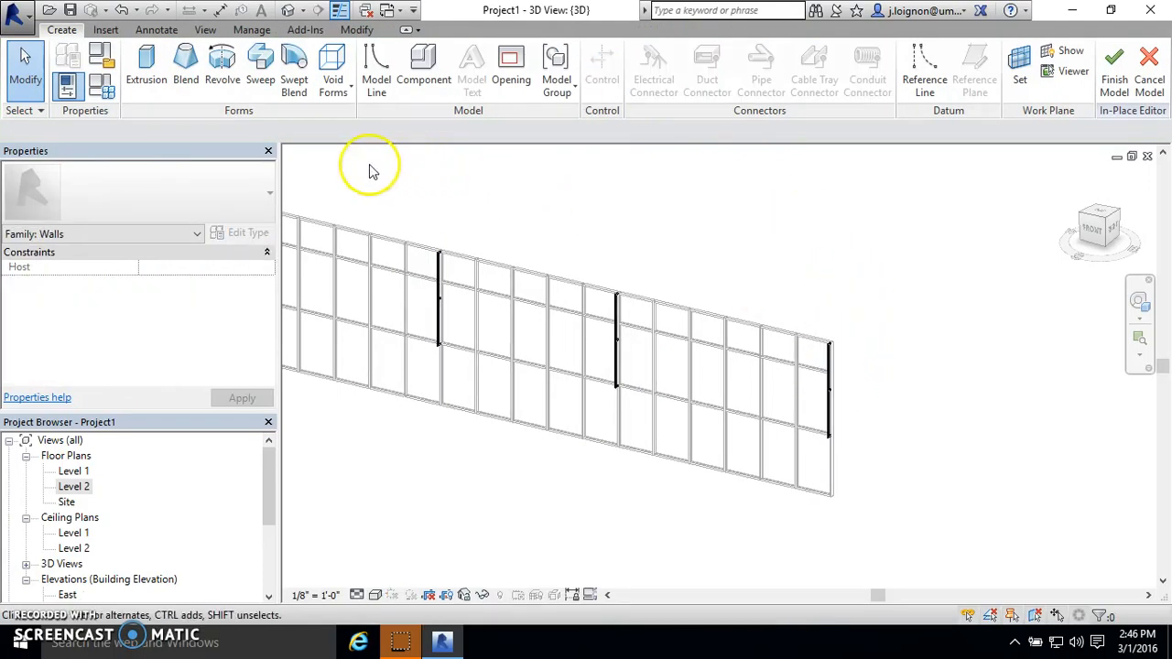
- Start a solid extrusion and set its work plane by picking the side face of the screen support at the curtain wall's end
left_click(150, 80)
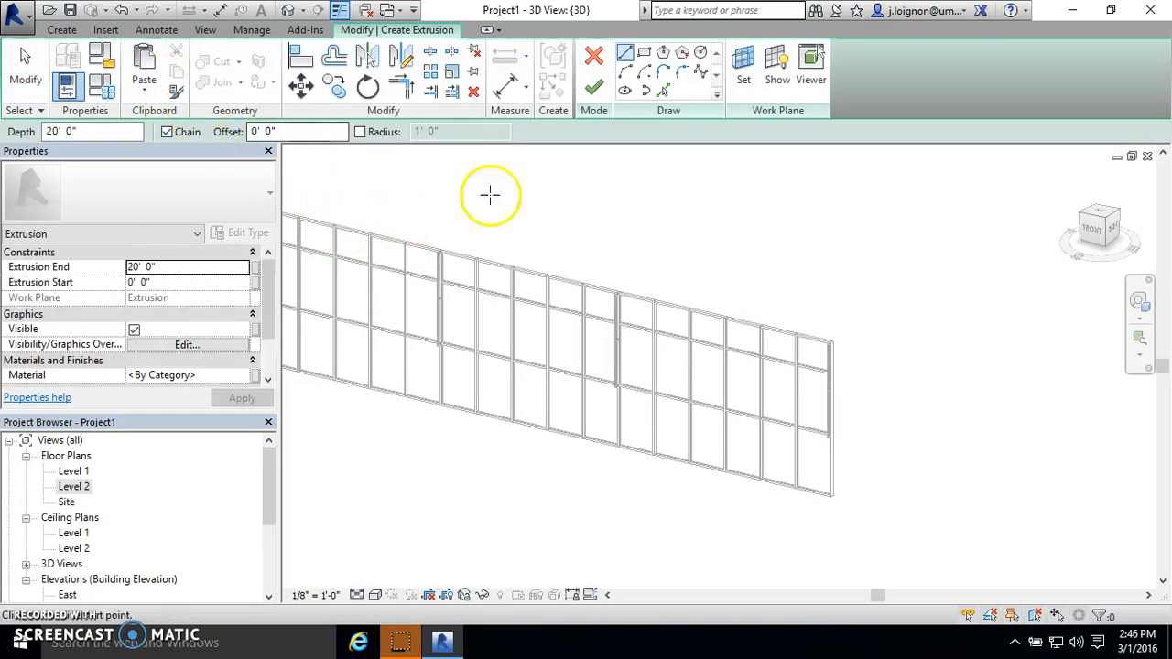
left_click(744, 71)
left_click(476, 343)
left_click(547, 421)
scroll(802, 385, "up", 5)
scroll(795, 414, "up", 3)
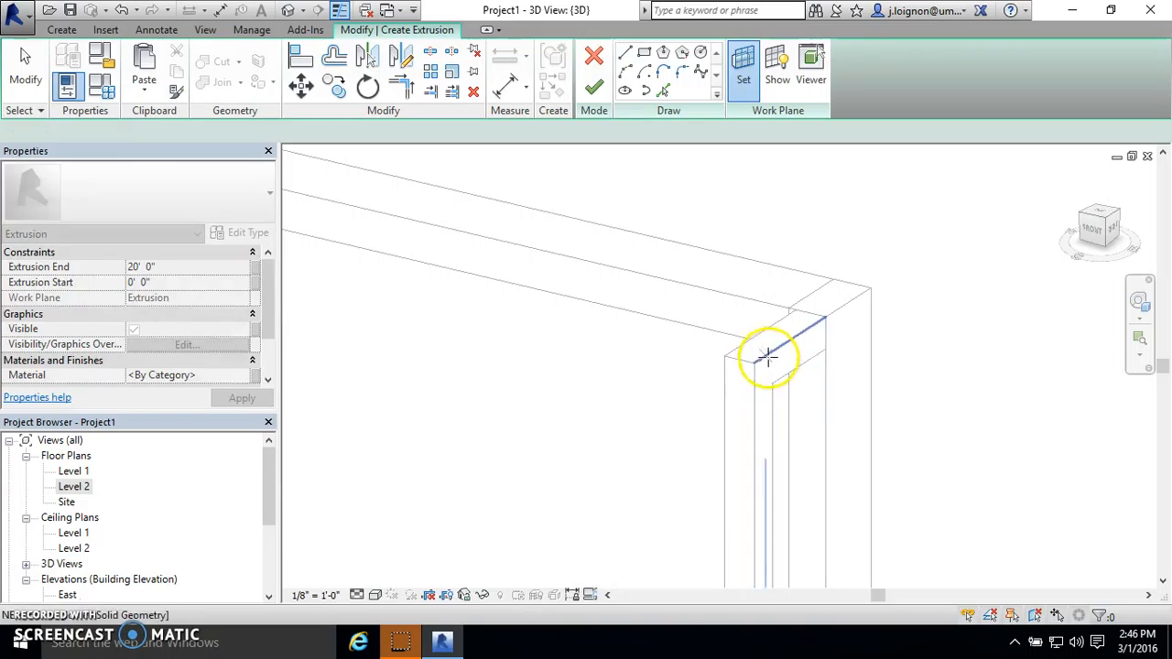
left_click(767, 357)
scroll(821, 248, "down", 5)
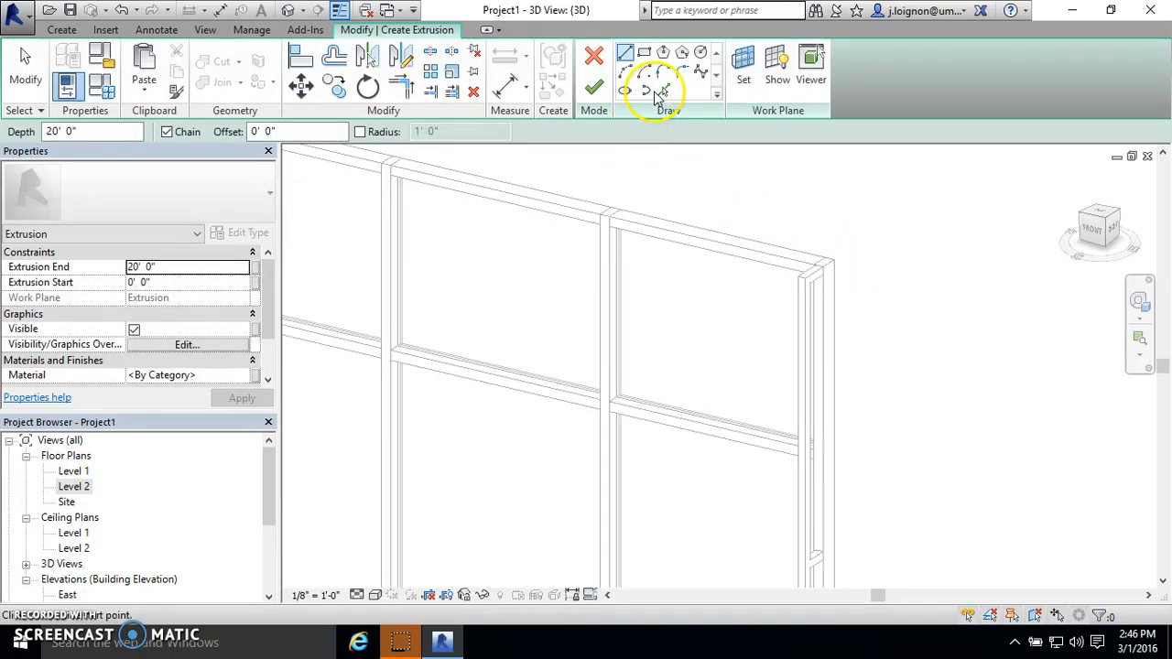
- Add a sketch line by picking the long vertical edge of the end support with Pick Lines
left_click(662, 92)
scroll(811, 275, "up", 3)
left_click(812, 371)
scroll(620, 281, "down", 4)
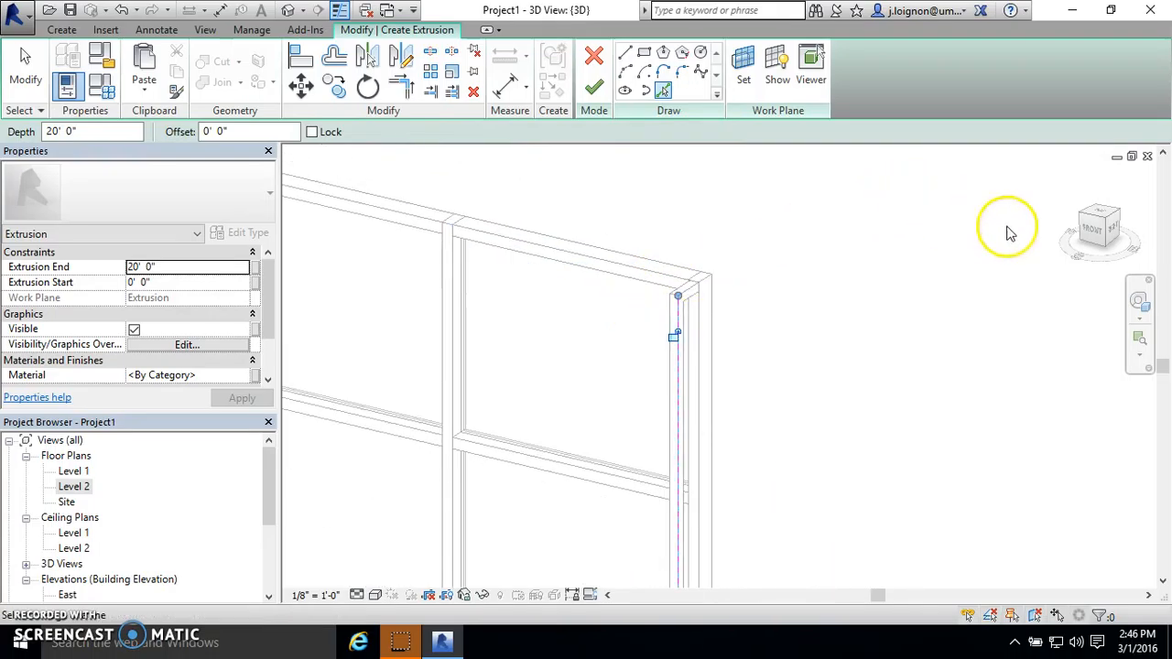
scroll(741, 307, "up", 3)
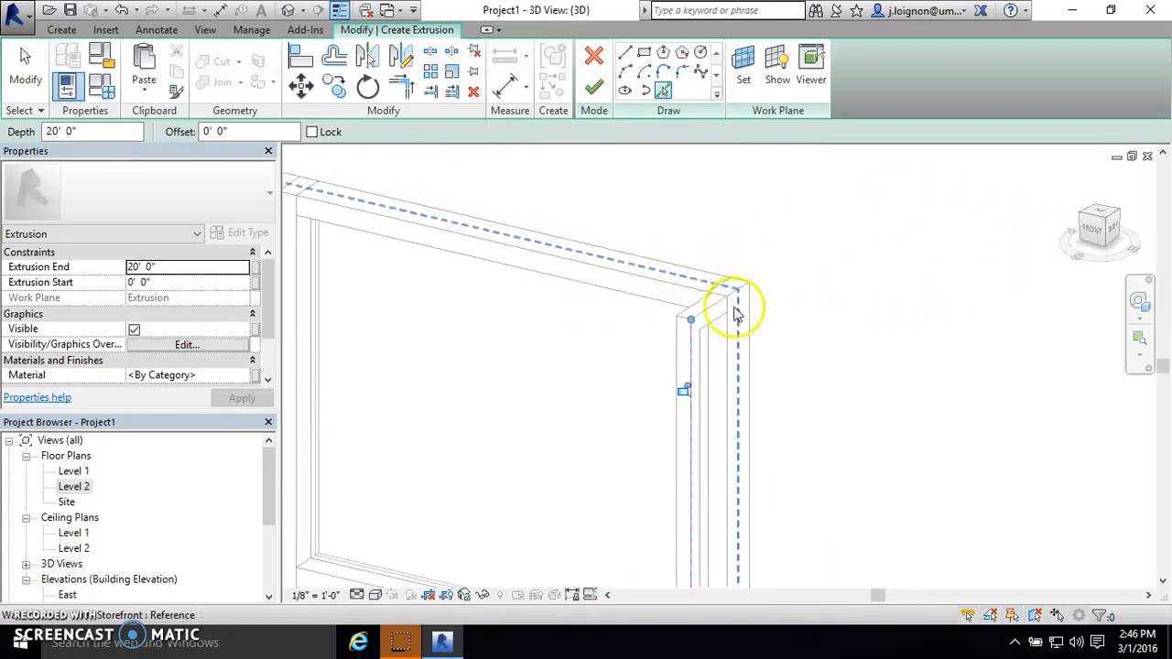
- Start the Line tool and examine the top corner of the end support and the surrounding curtain wall
left_click(627, 53)
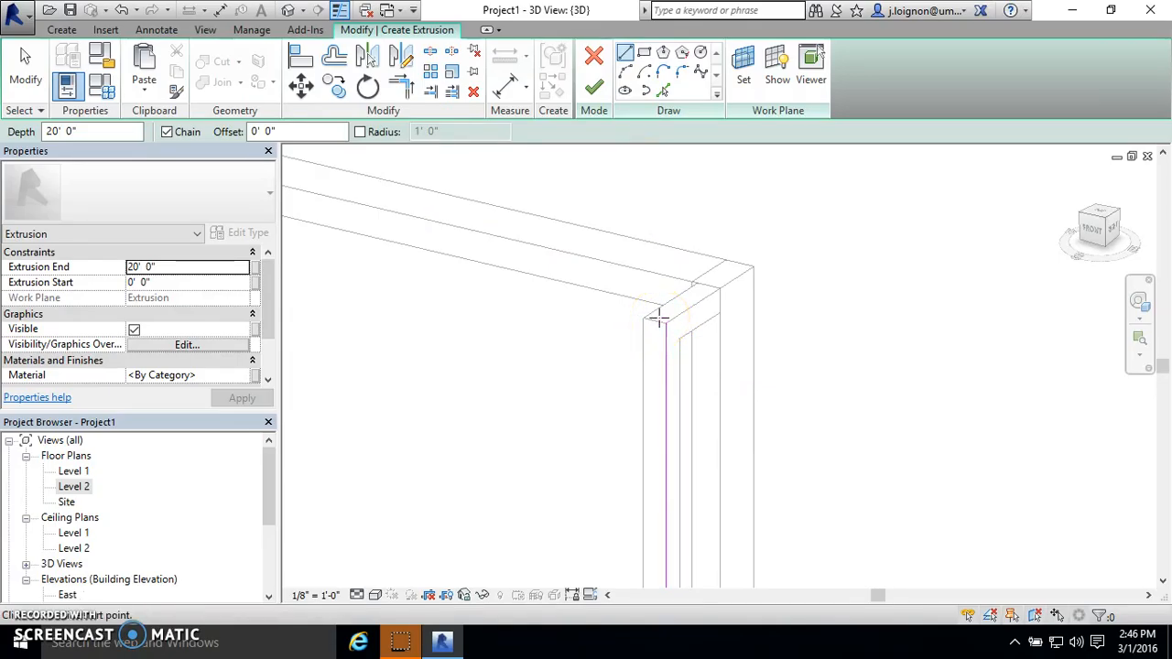
scroll(660, 318, "down", 2)
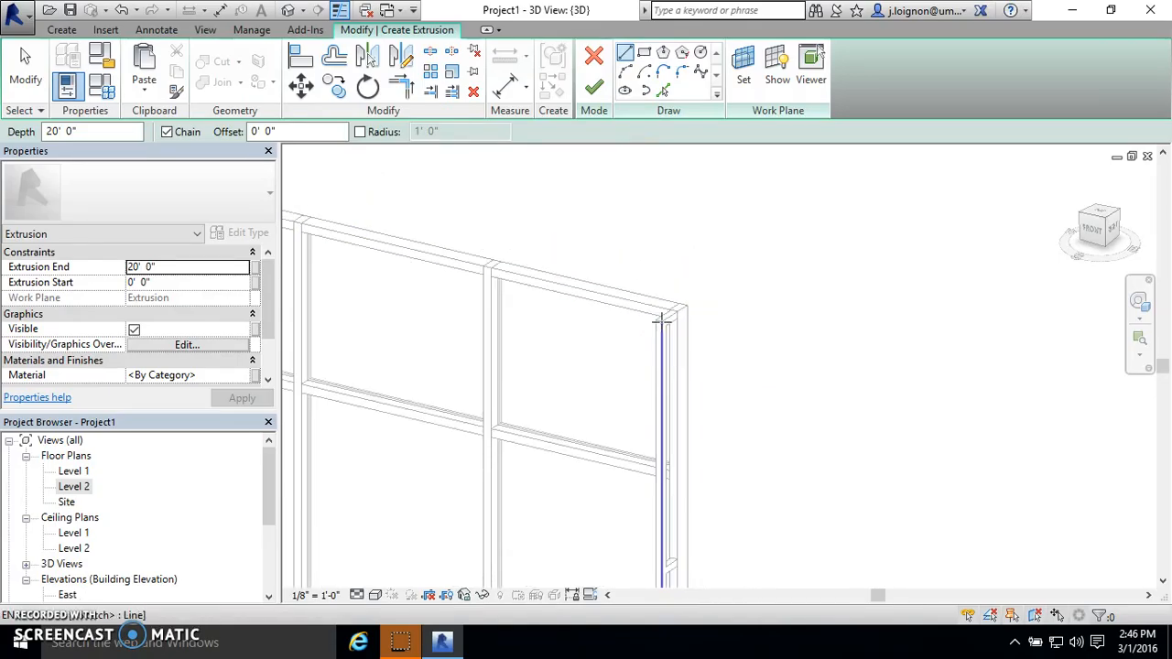
scroll(660, 319, "up", 2)
scroll(908, 256, "down", 2)
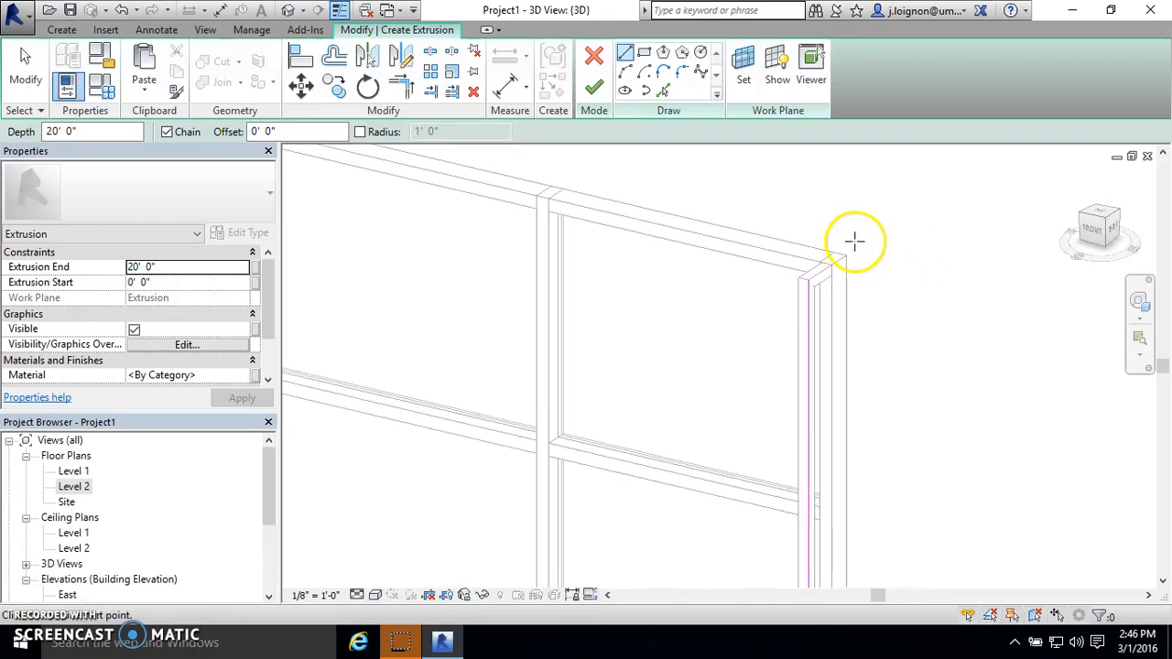
scroll(647, 241, "down", 5)
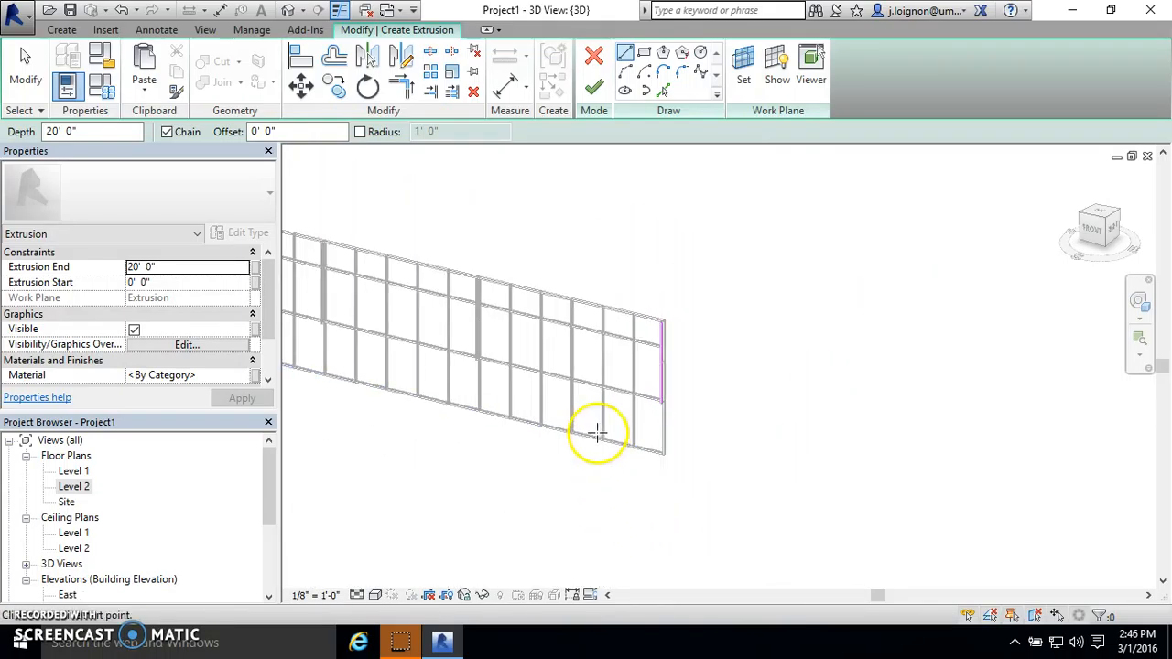
scroll(600, 392, "up", 3)
scroll(599, 392, "up", 3)
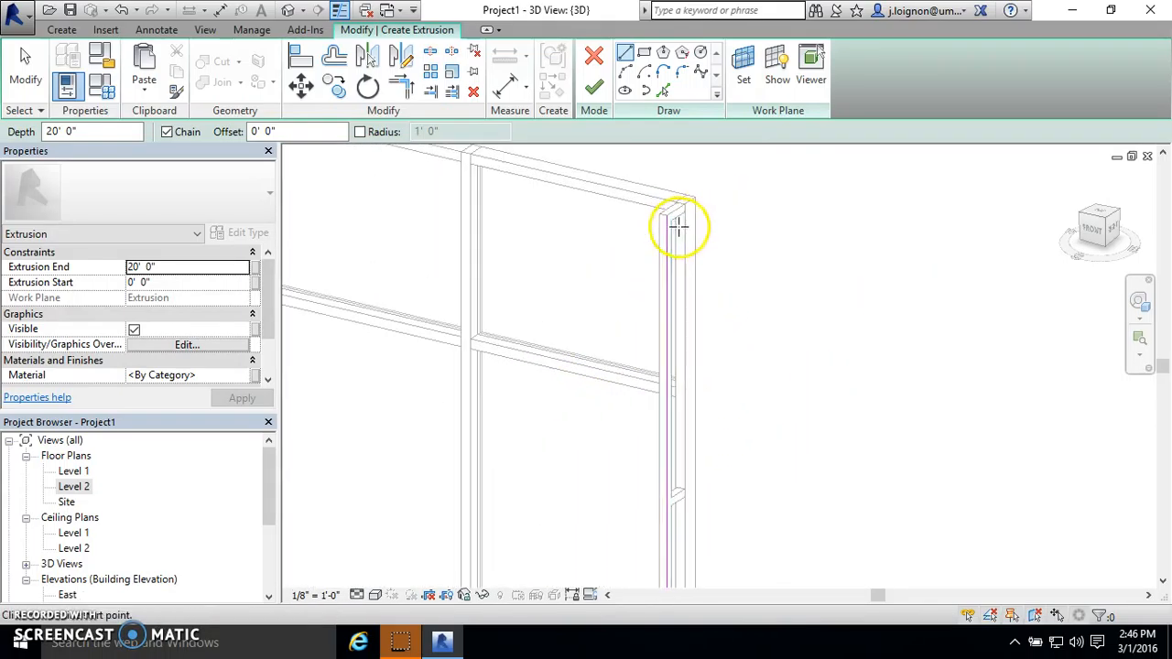
scroll(694, 193, "up", 1)
scroll(693, 193, "up", 2)
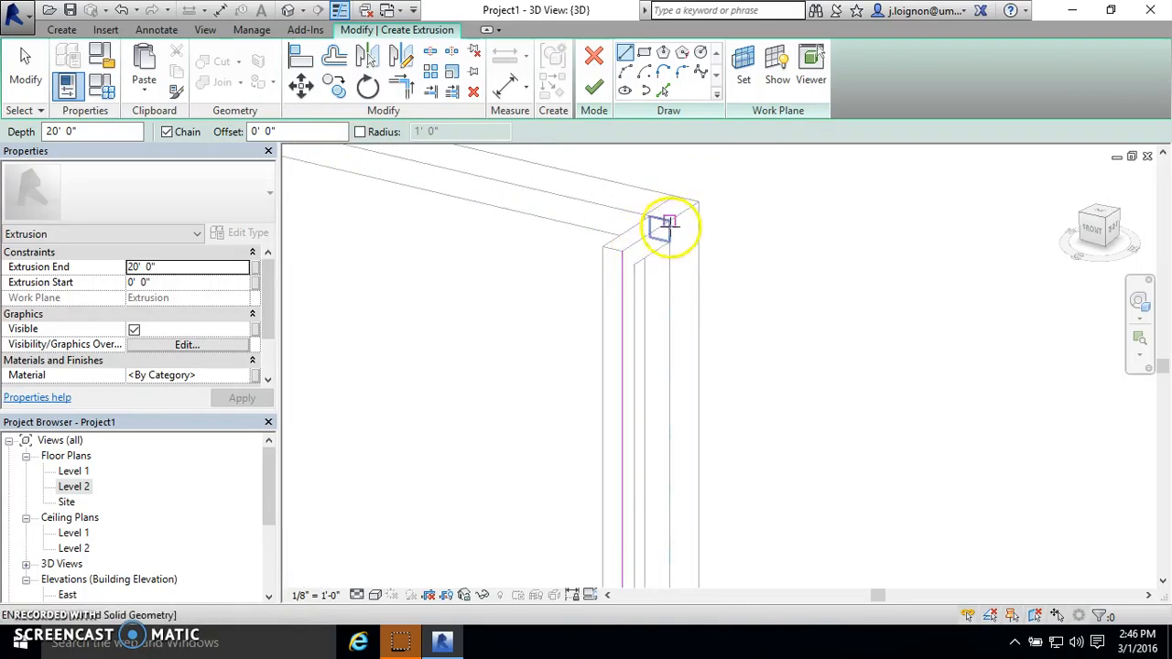
scroll(669, 225, "down", 3)
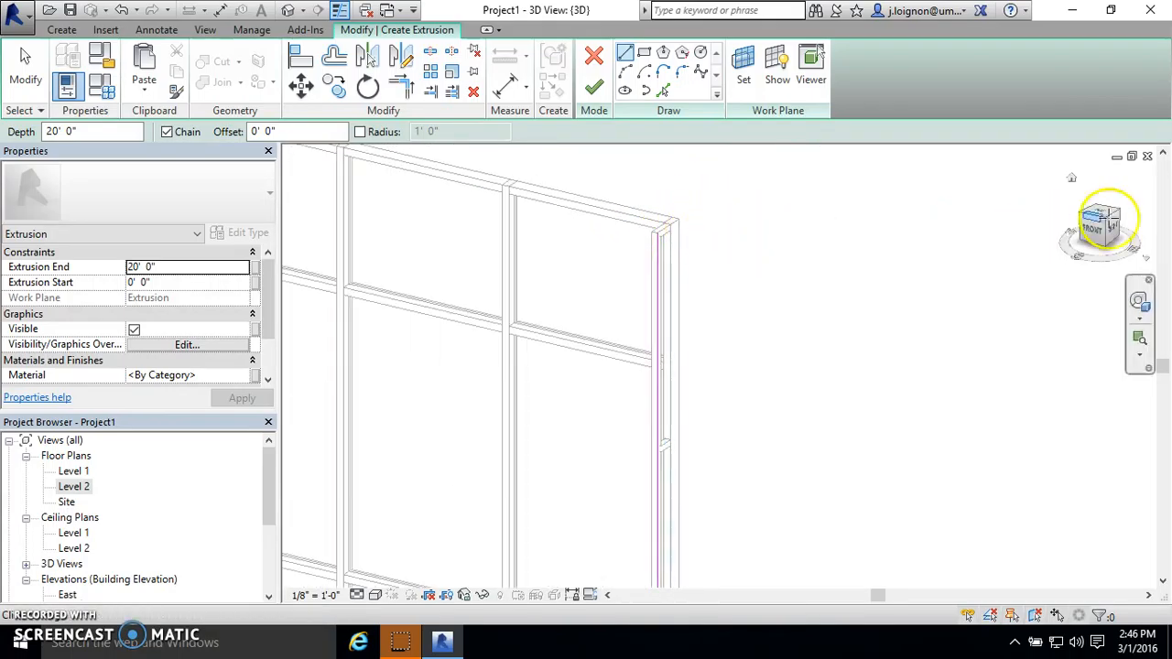
left_click(655, 358)
scroll(139, 513, "down", 1)
scroll(139, 513, "down", 1)
key("Escape")
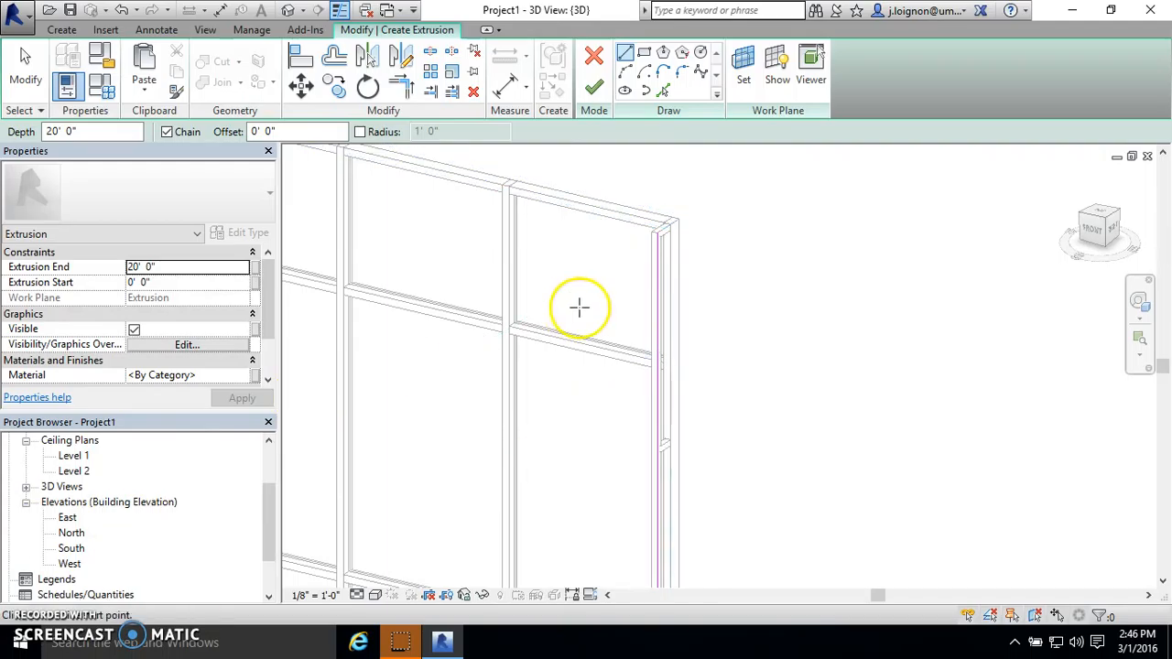
- In the right-side view, sketch one line sloping outward and down from the support's top outer corner, at about 115° from vertical
left_click(1114, 234)
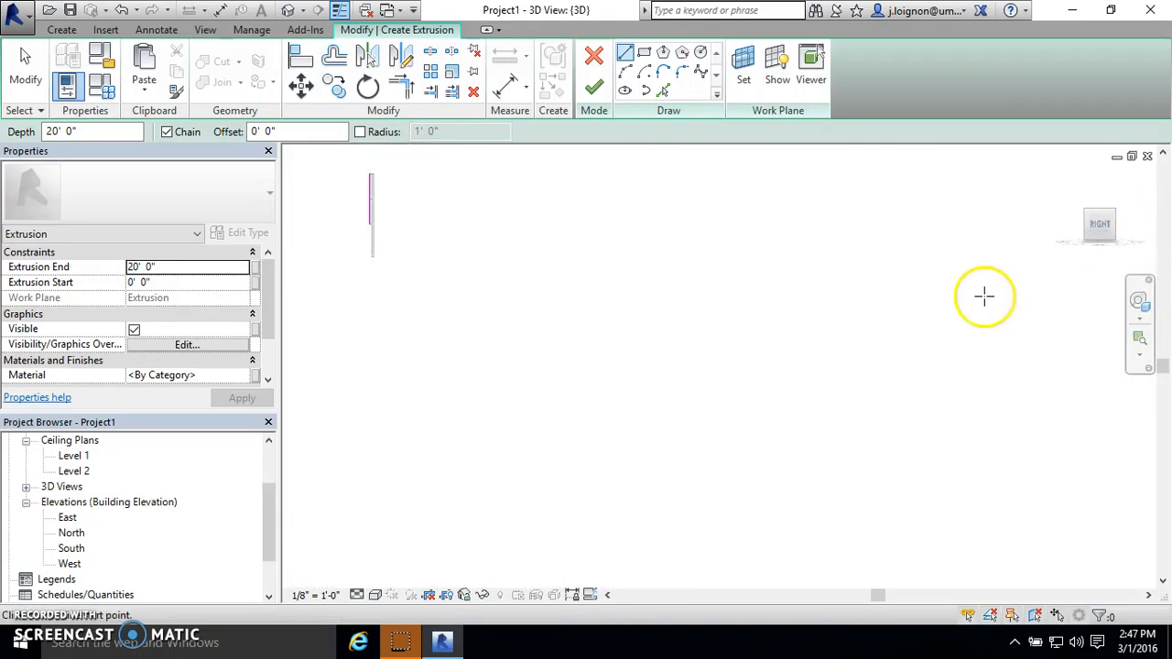
scroll(827, 392, "up", 6)
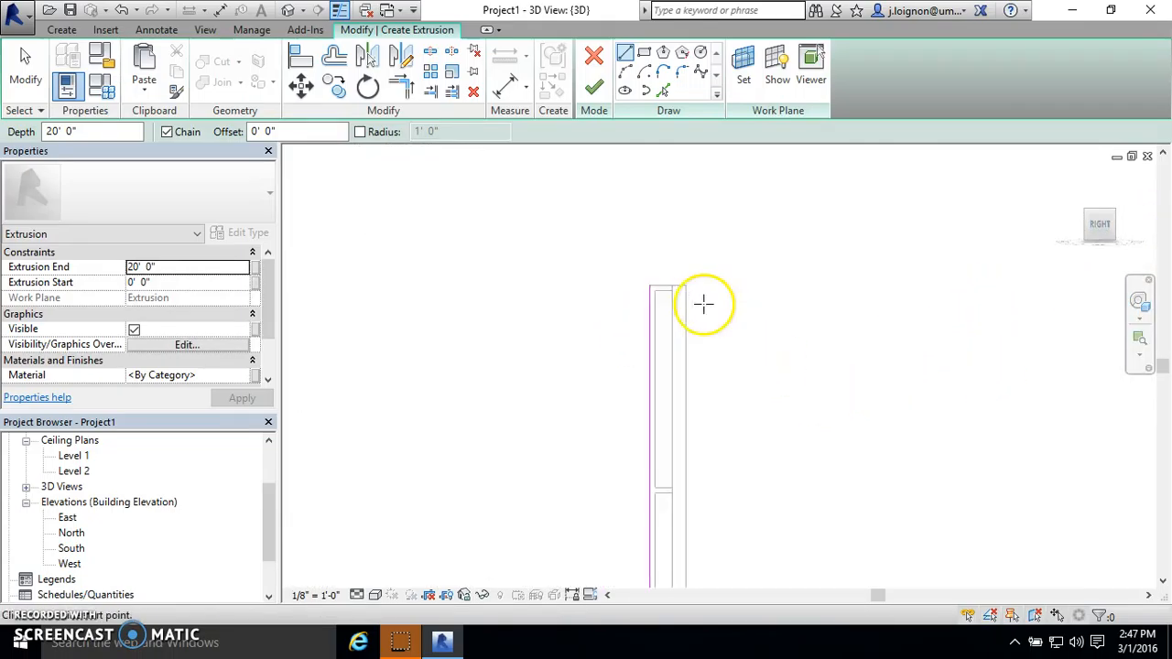
scroll(606, 279, "down", 4)
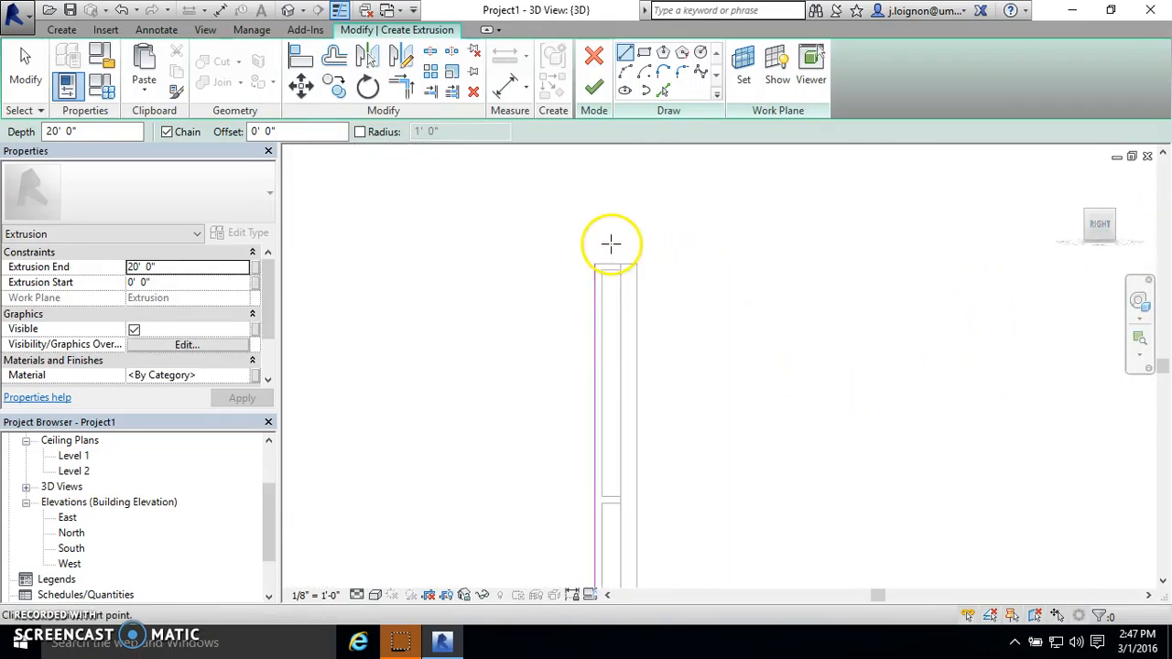
scroll(611, 241, "down", 1)
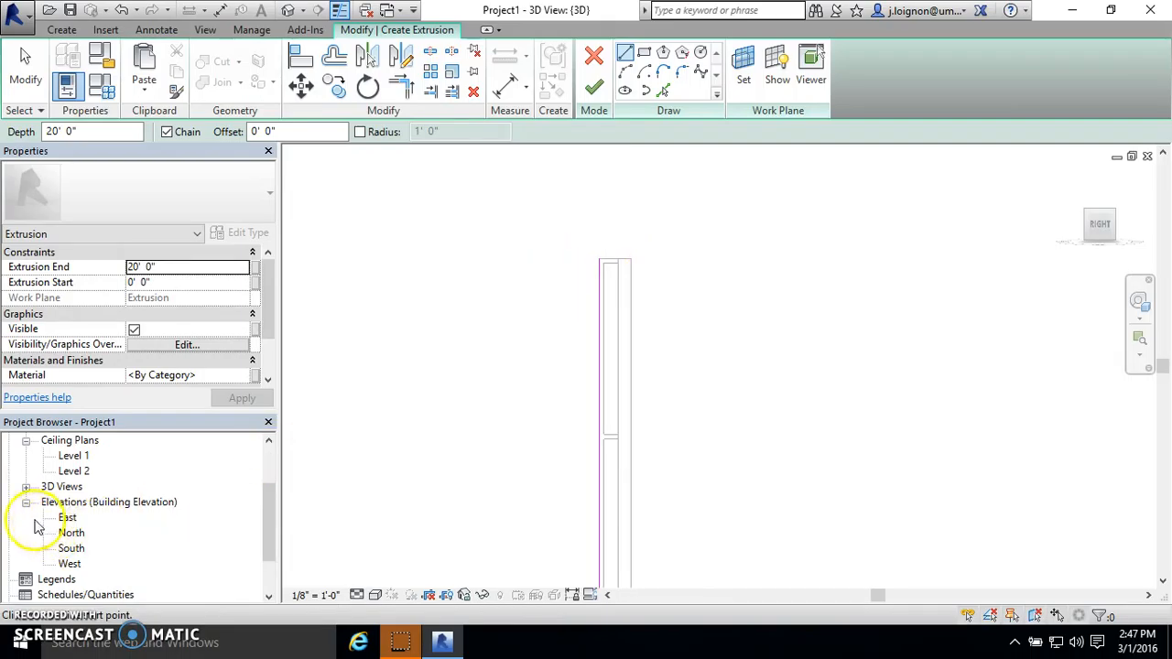
scroll(627, 351, "down", 2)
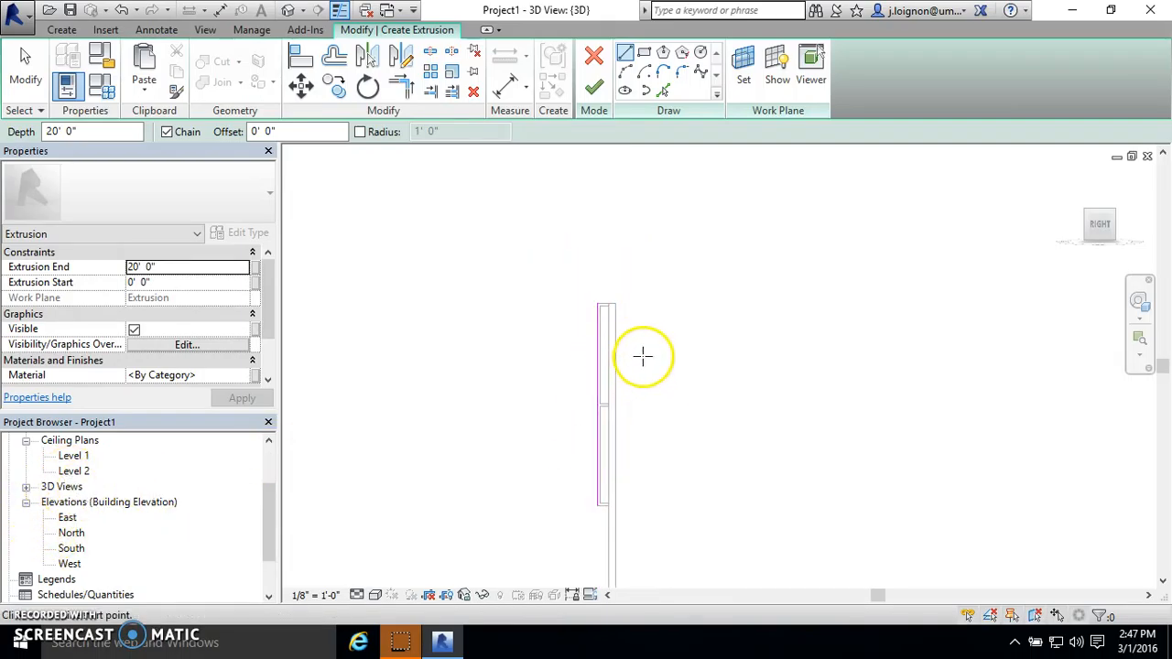
scroll(604, 293, "up", 3)
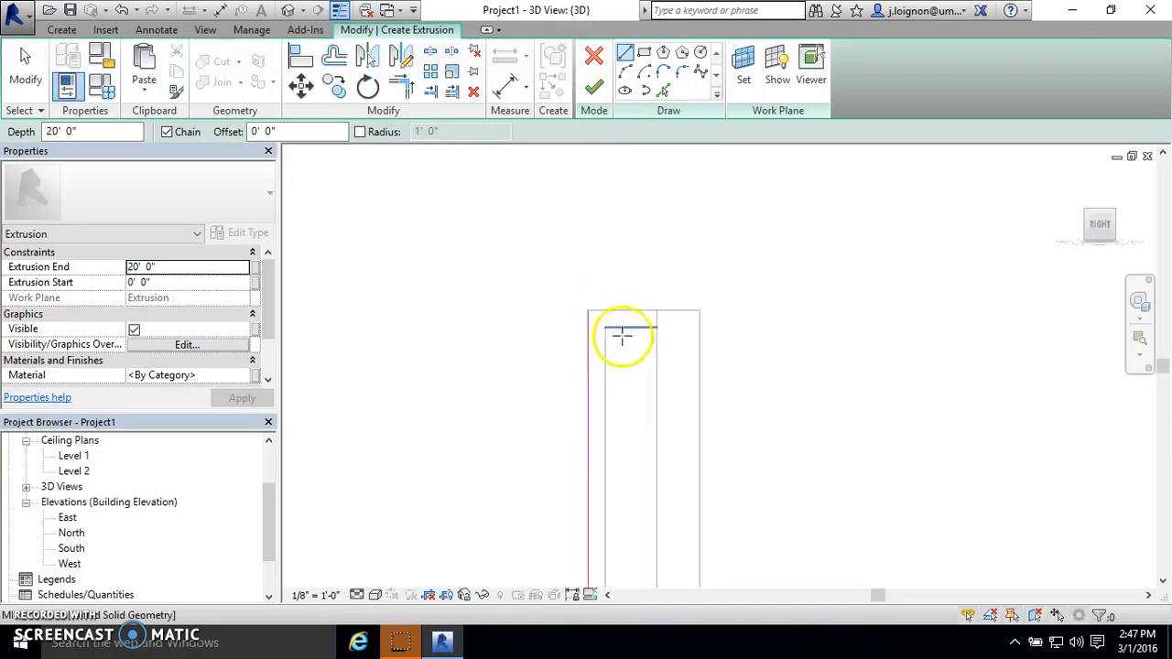
left_click(589, 311)
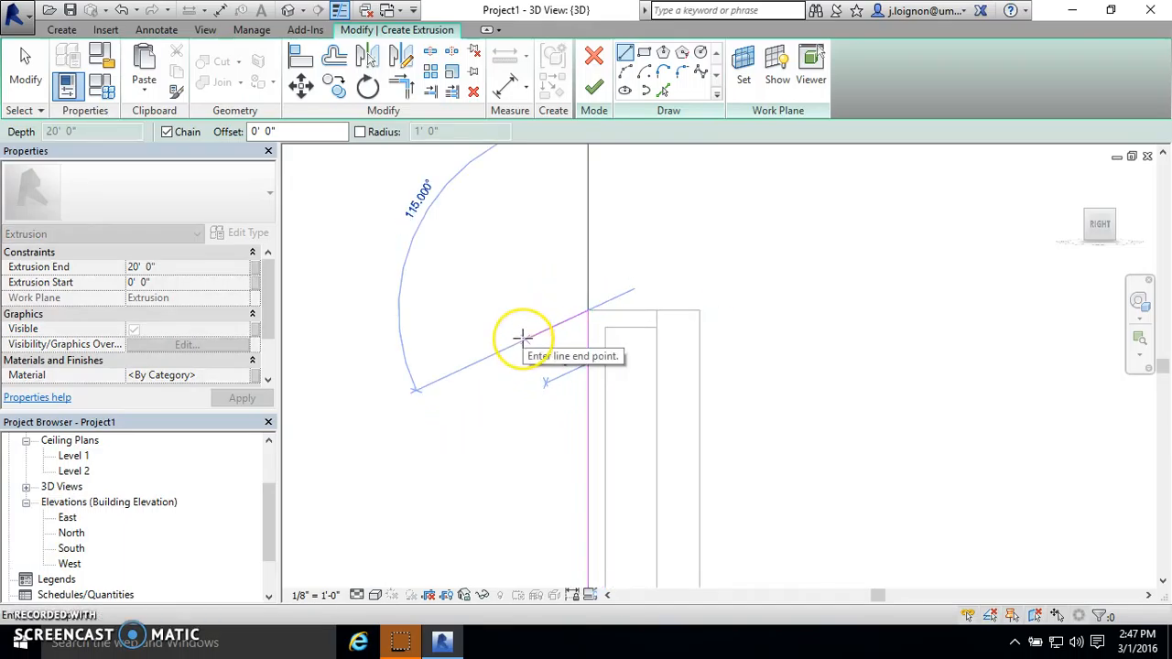
left_click(523, 337)
scroll(523, 353, "up", 2)
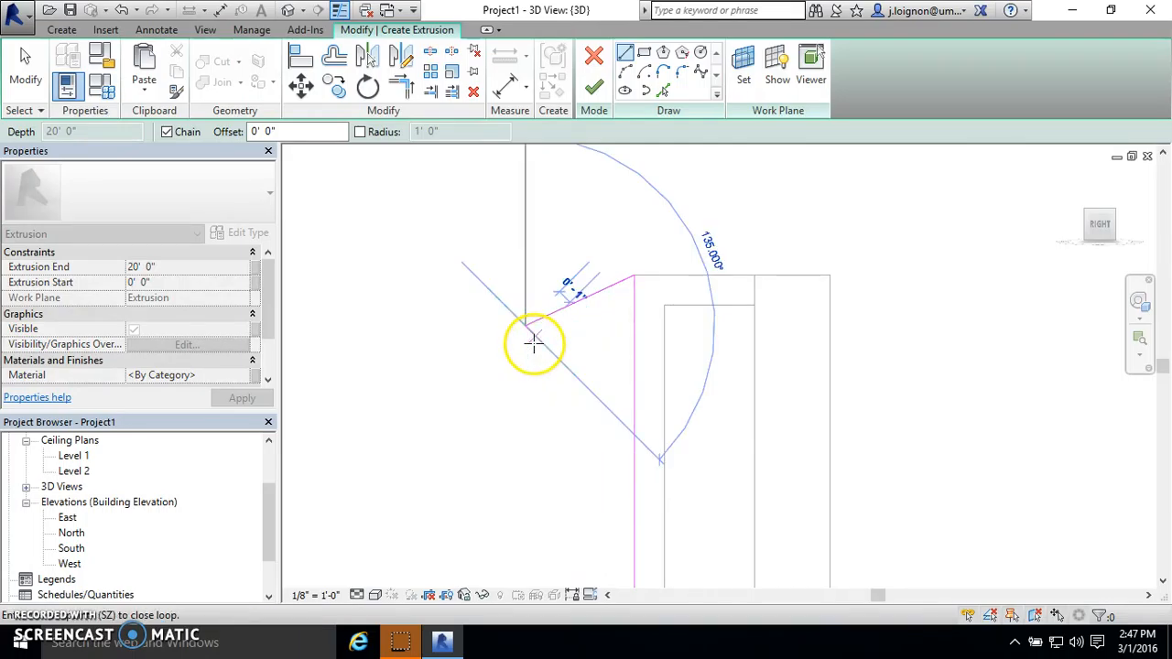
key("Escape")
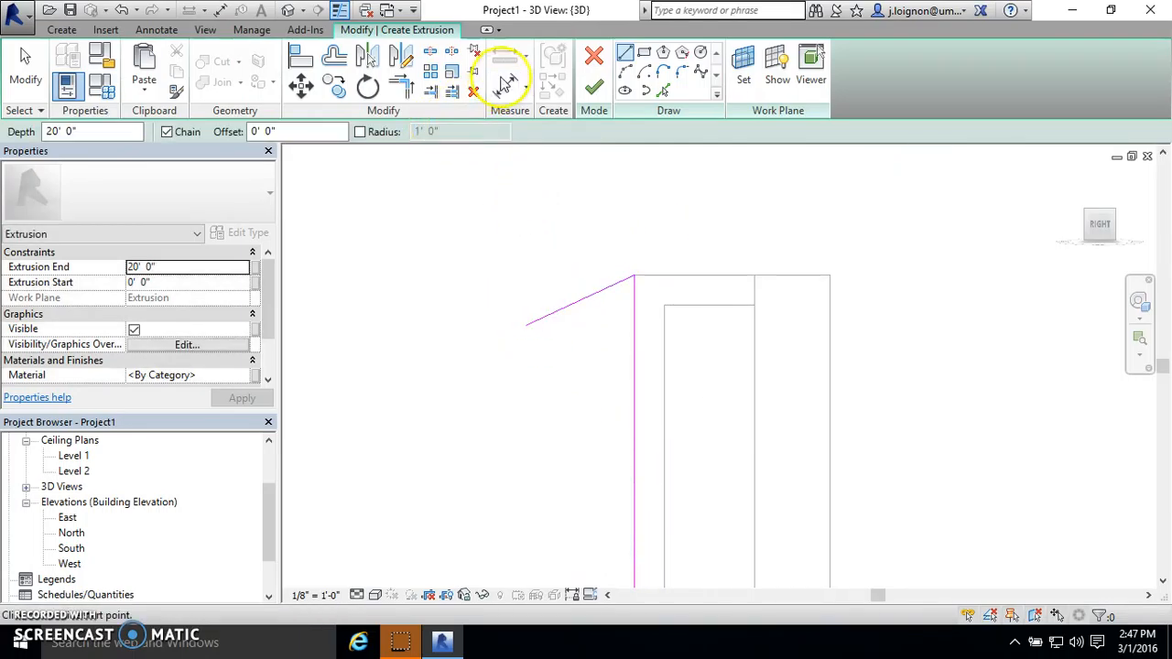
- Offset a copy of the sloped sketch line 2" below the original
left_click(335, 57)
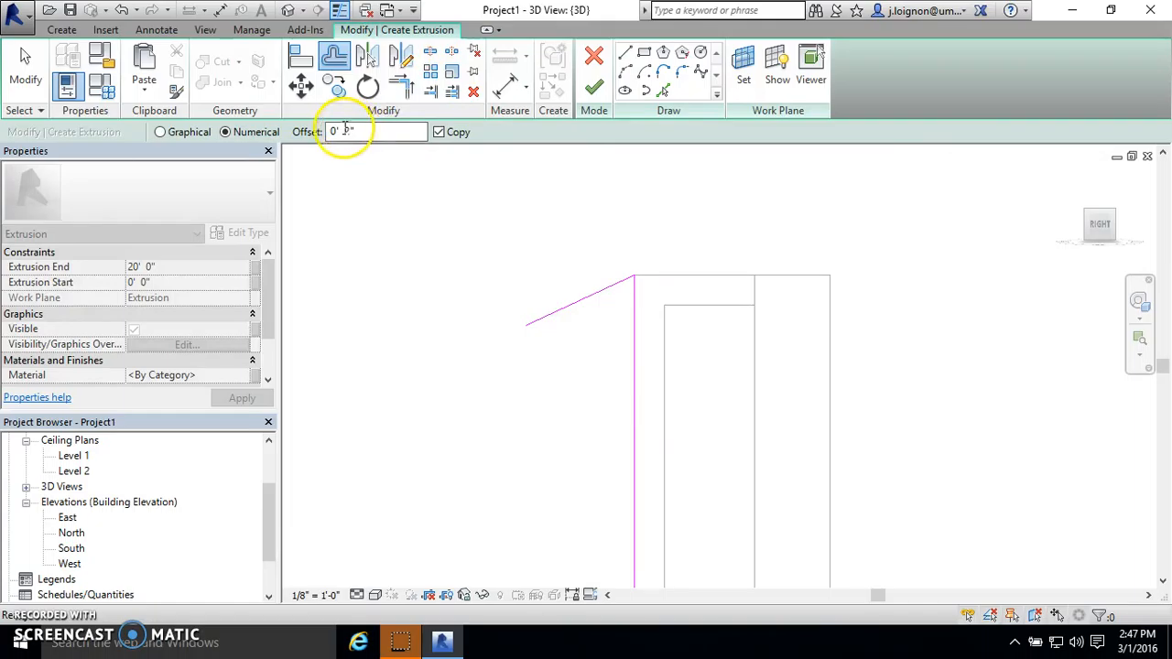
type("4")
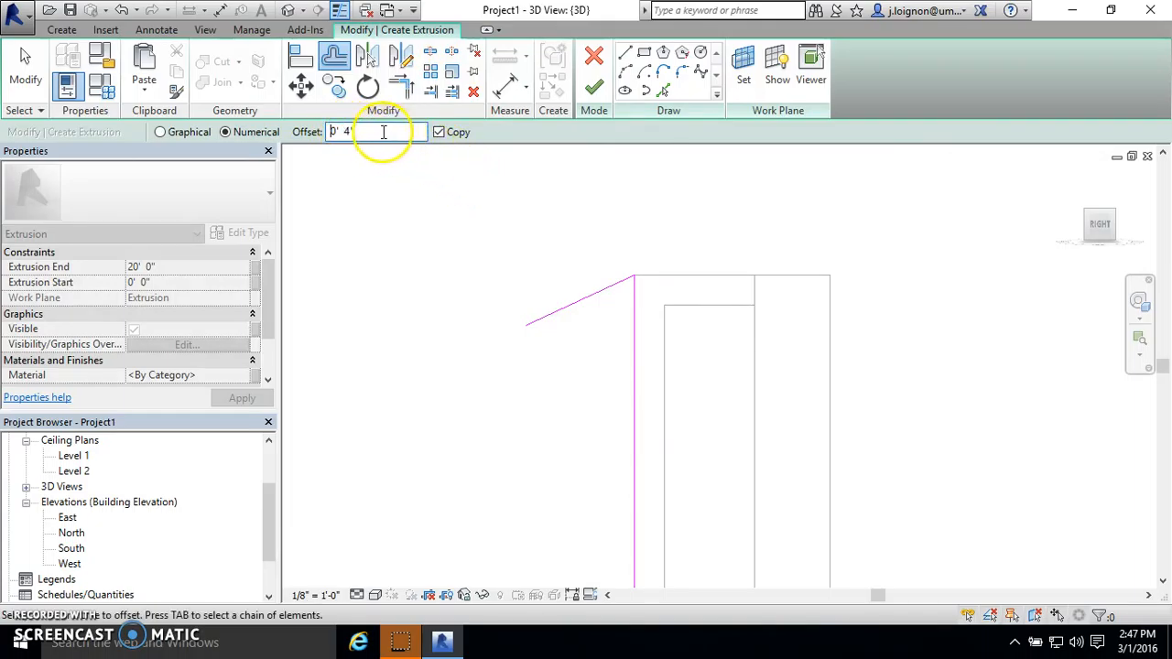
type("2")
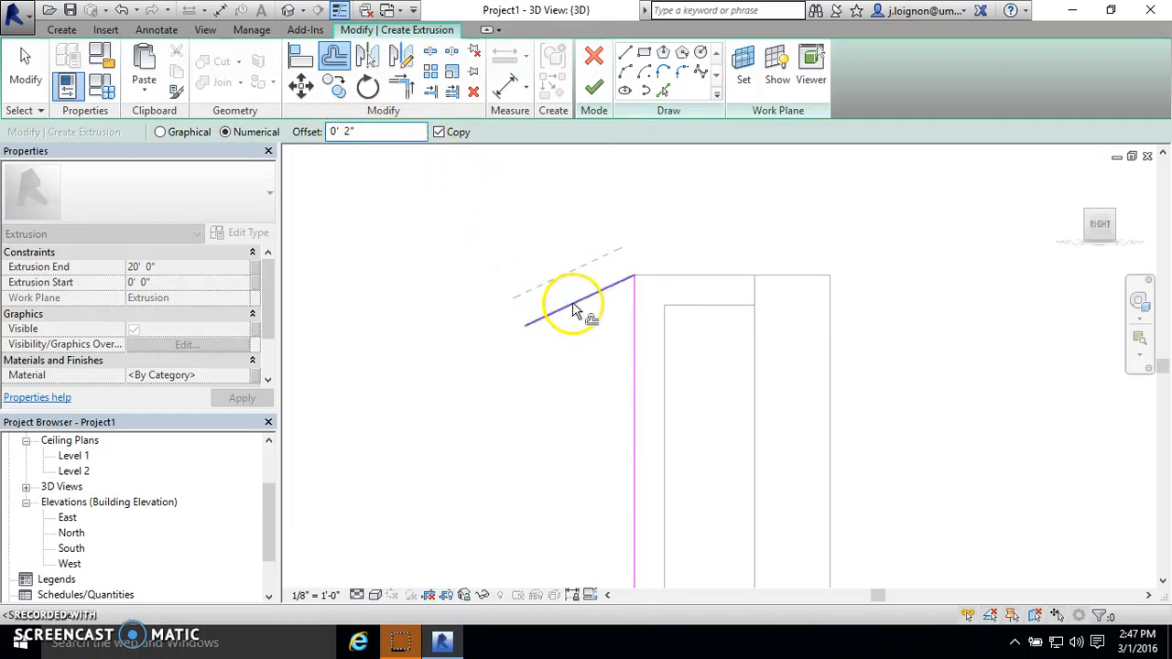
- Draw a short perpendicular line beyond the sloped lines' outer ends and trim or extend the sketch lines into a closed profile
left_click(624, 53)
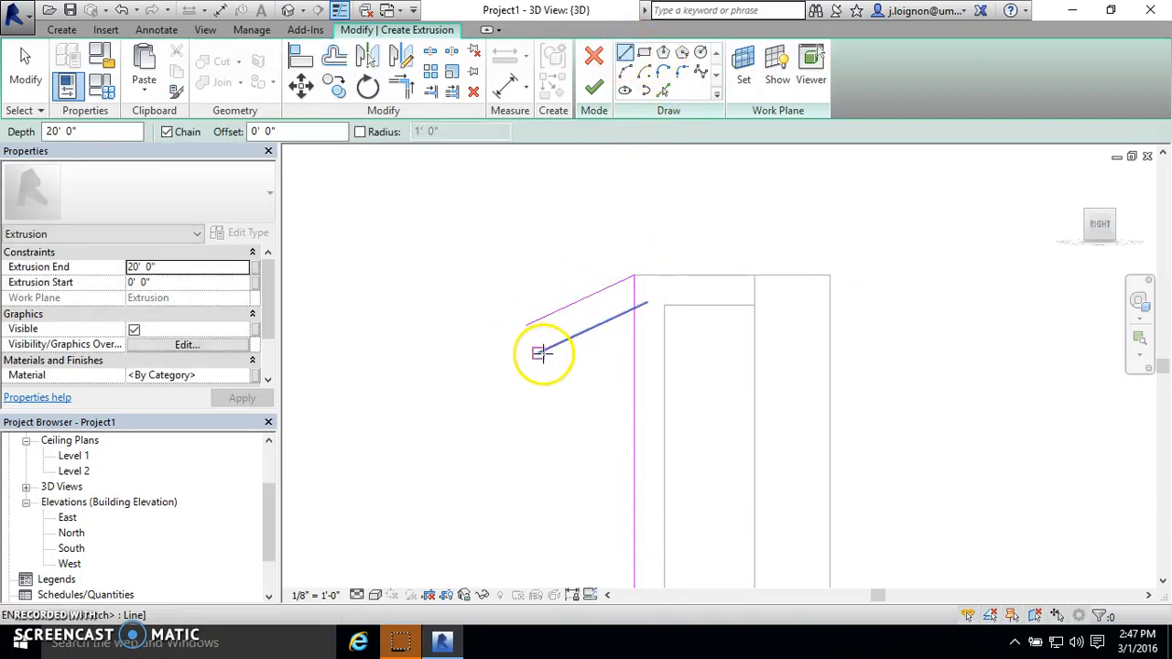
left_click(454, 358)
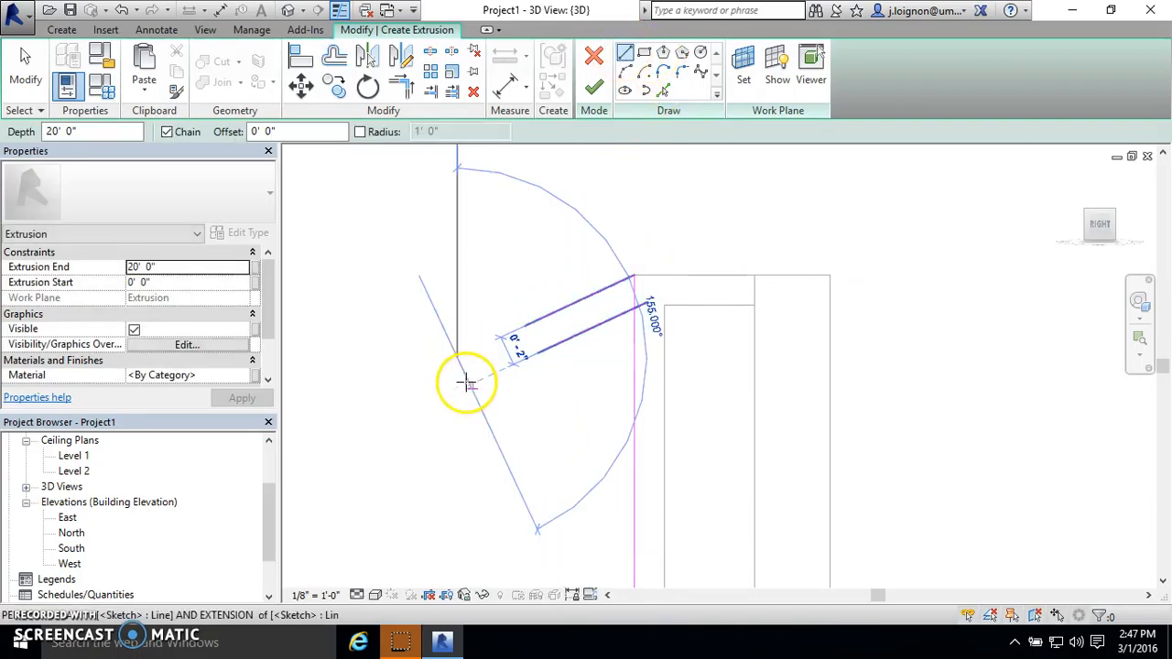
left_click(401, 89)
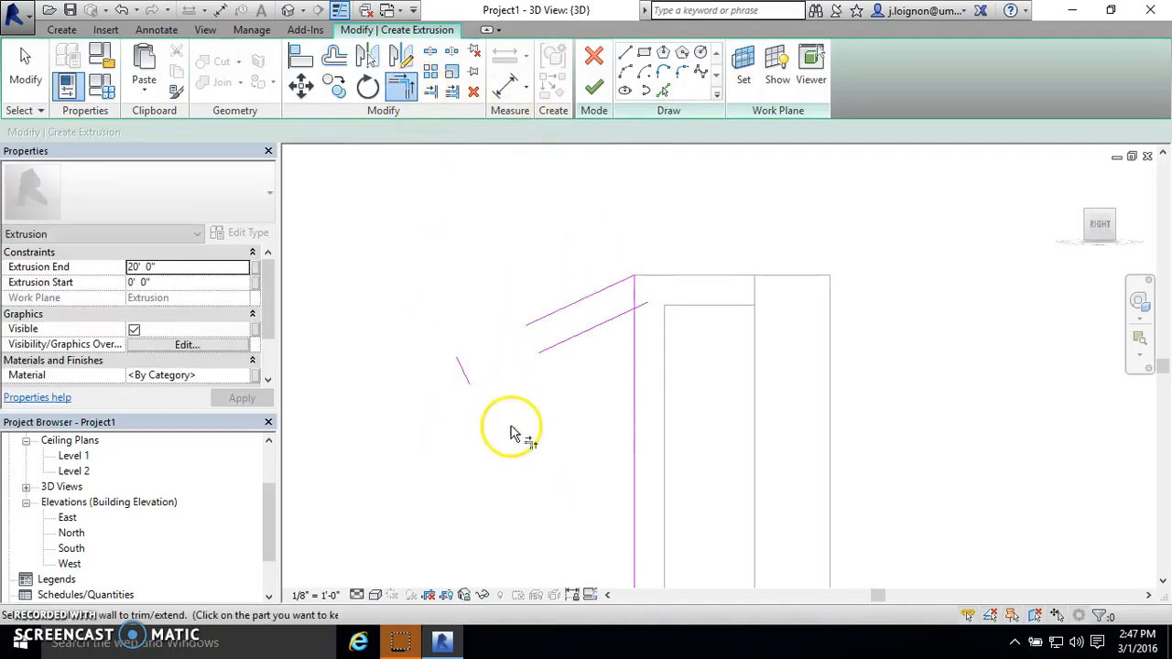
left_click(465, 377)
left_click(572, 305)
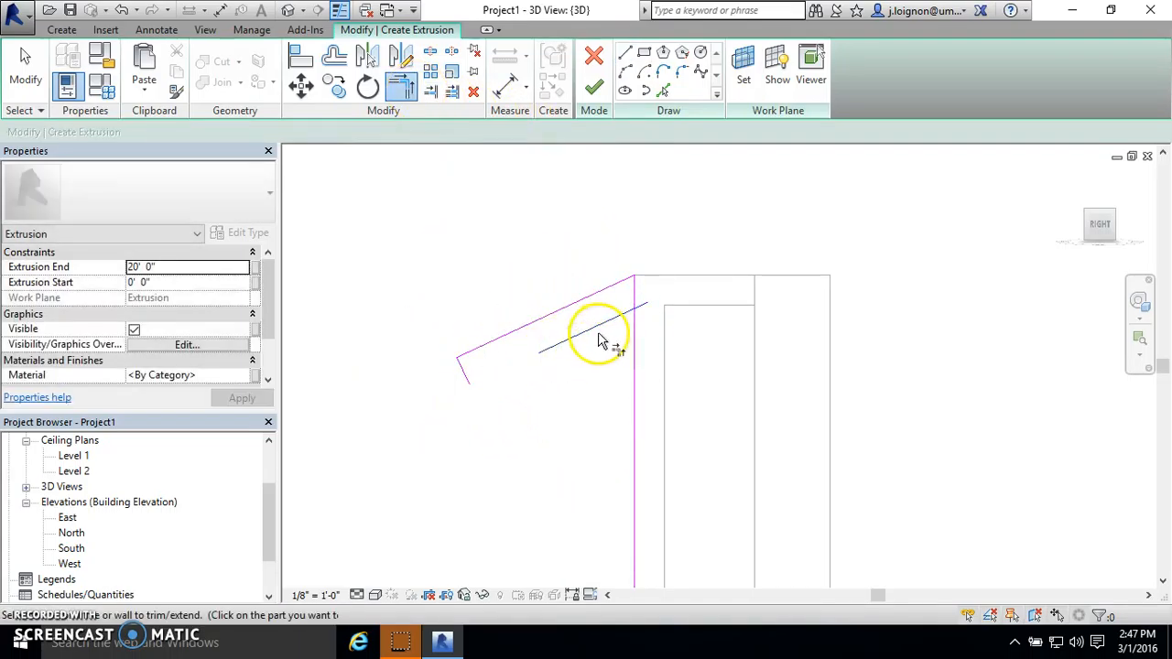
left_click(464, 380)
left_click(635, 293)
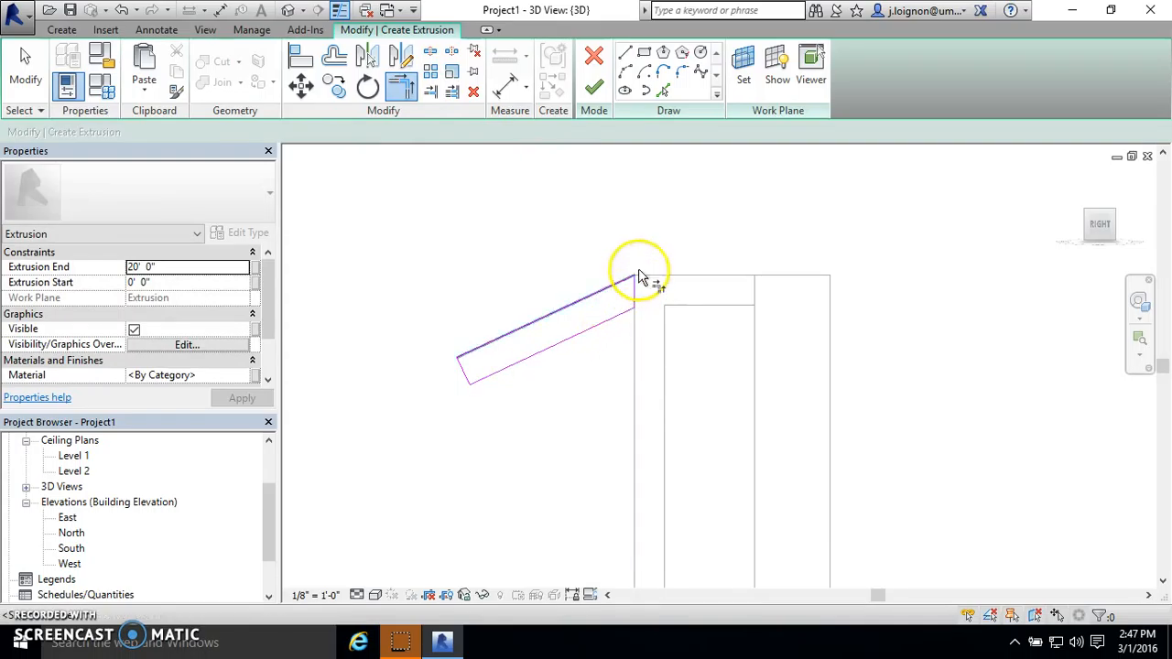
key("Escape")
- Make the profile's short outer end line vertical by moving its upper endpoint, and trim the upper sloped line to it
scroll(657, 298, "down", 1)
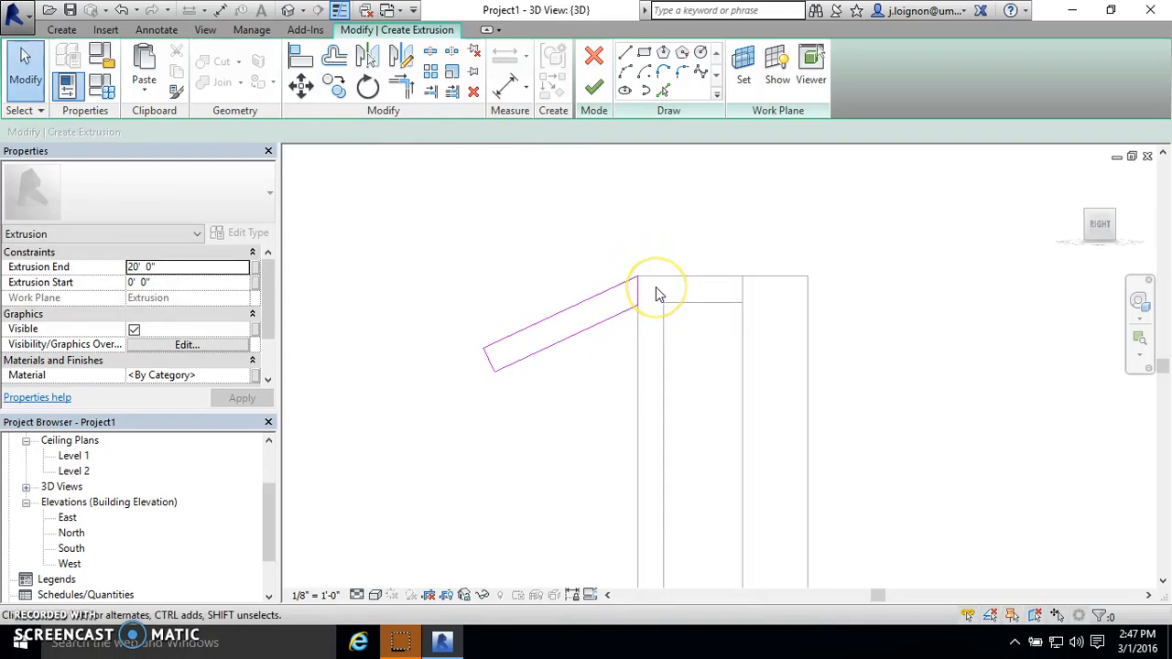
left_click(483, 360)
left_click_drag(484, 349, 494, 343)
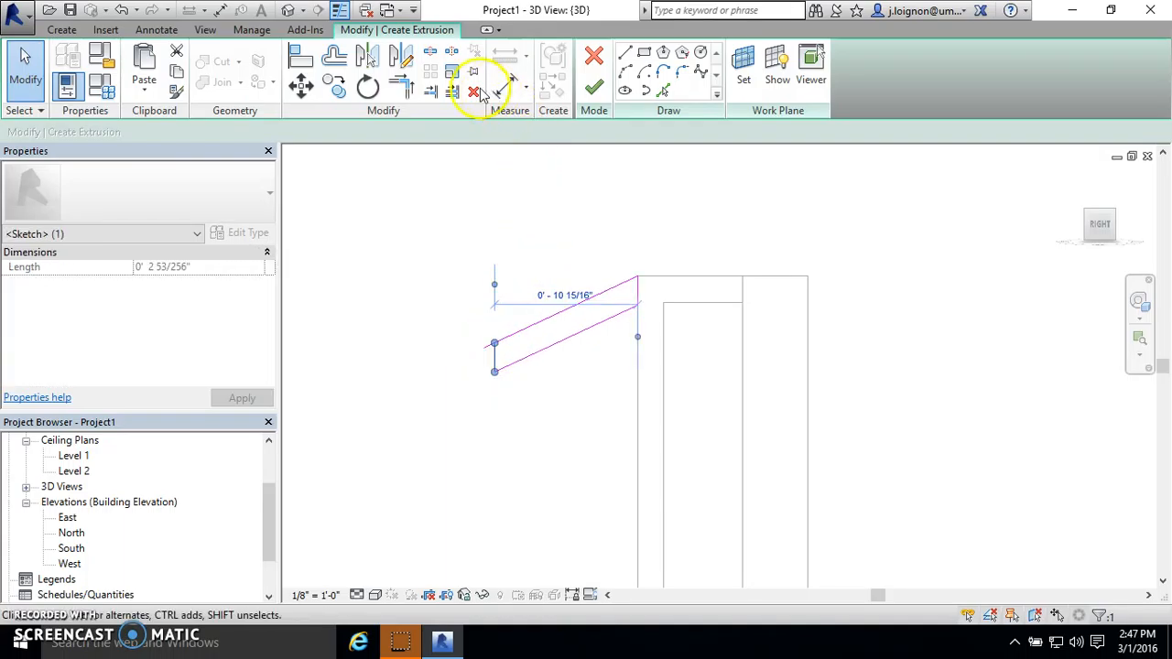
left_click(403, 88)
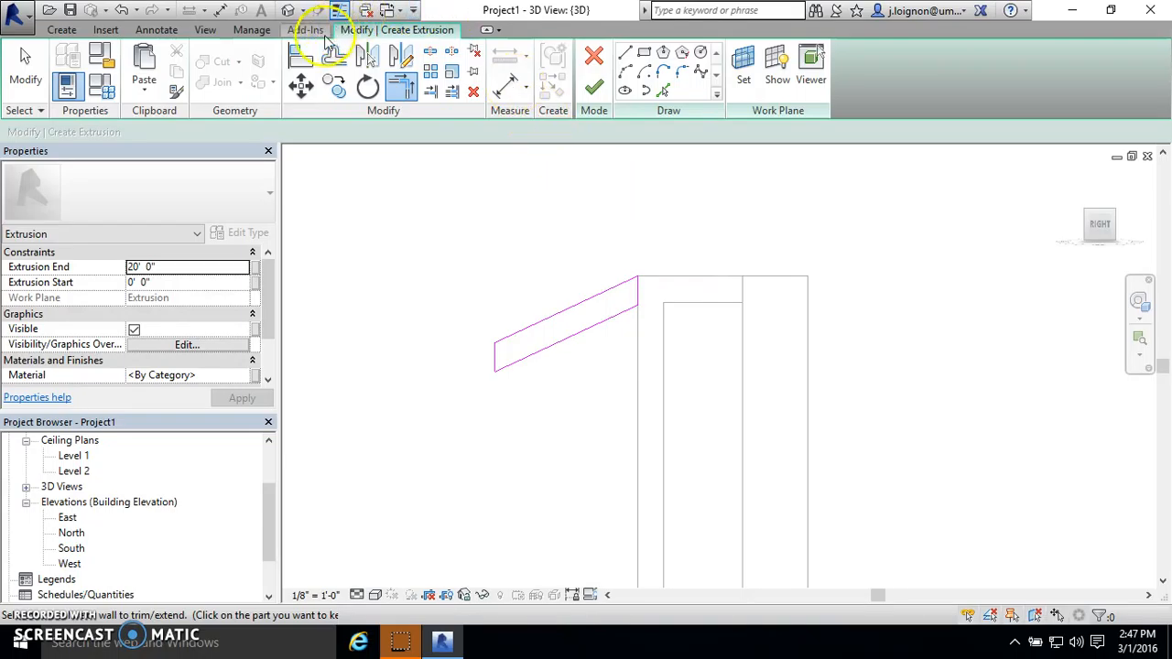
key("Escape")
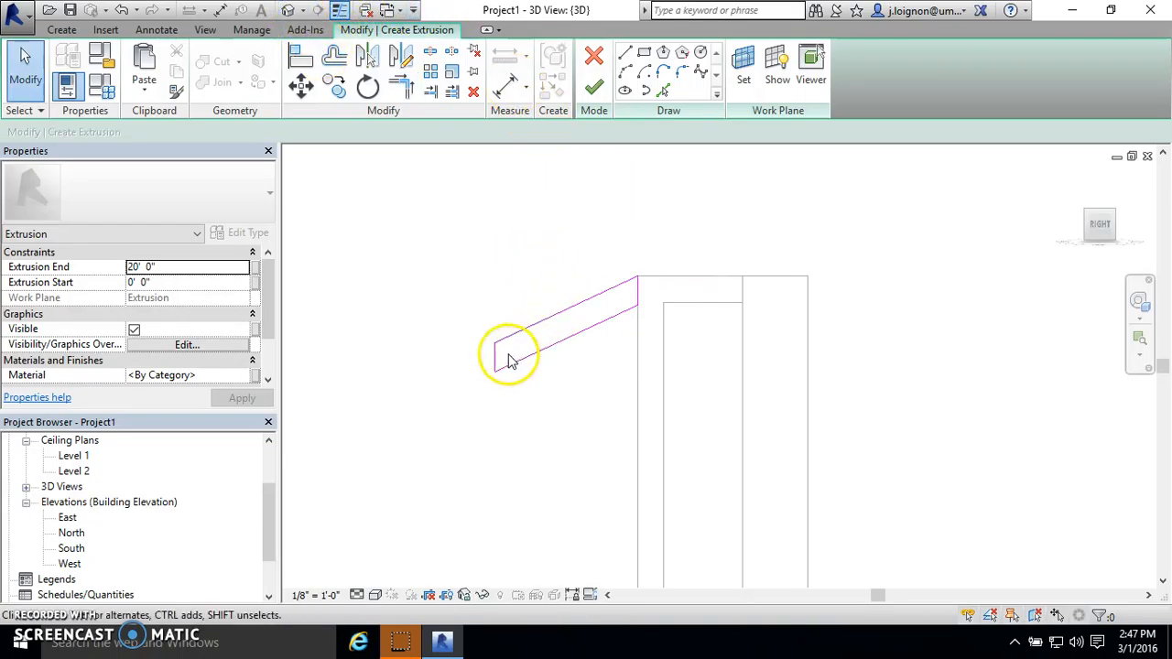
- Try setting the horizontal distance from the profile's outer end line to the support to 10, and undo the change
left_click(494, 360)
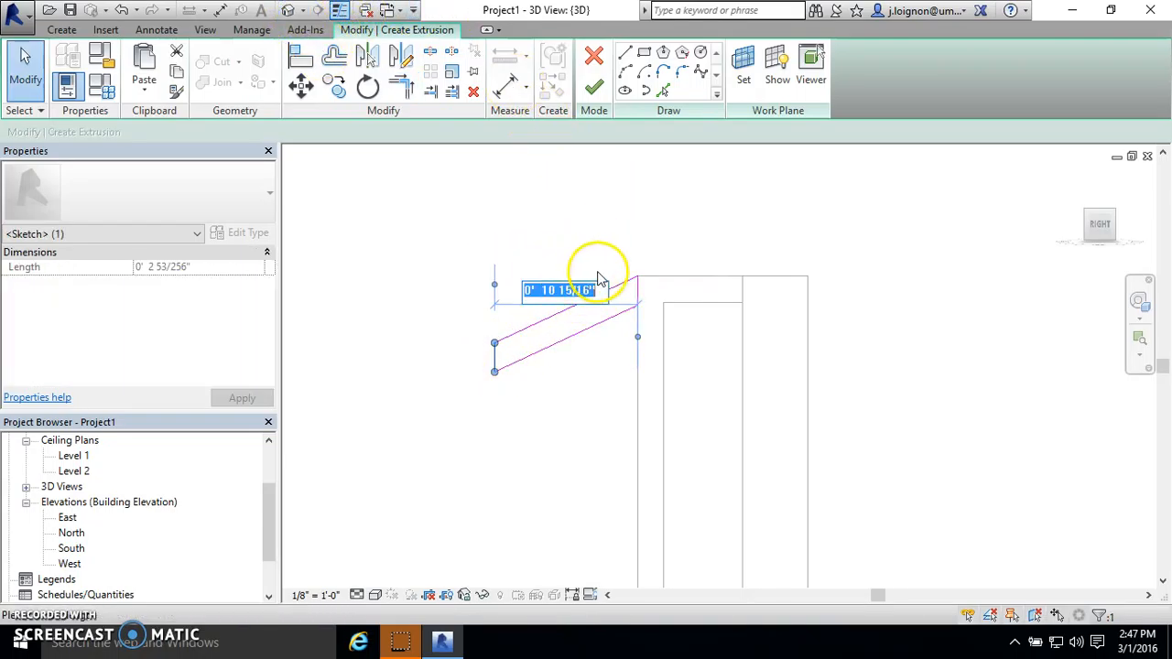
type("10")
key("Return")
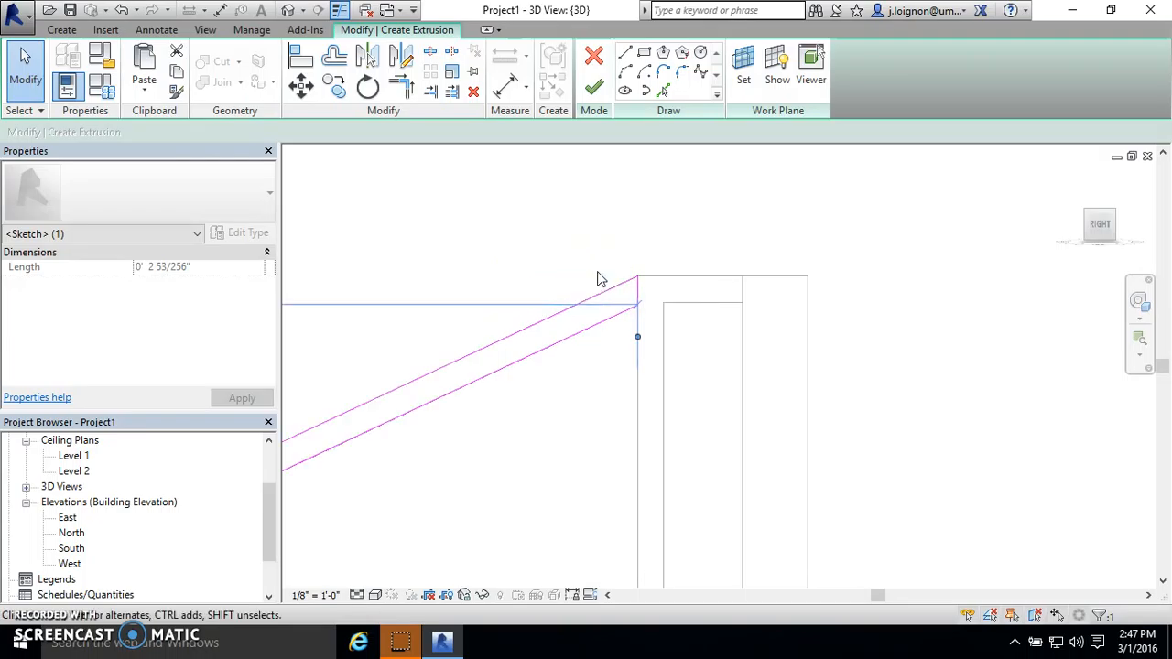
key("ctrl+z")
- Set the horizontal distance between the profile's outer end line and the support to 0' 10" and clear the selection
left_click(495, 356)
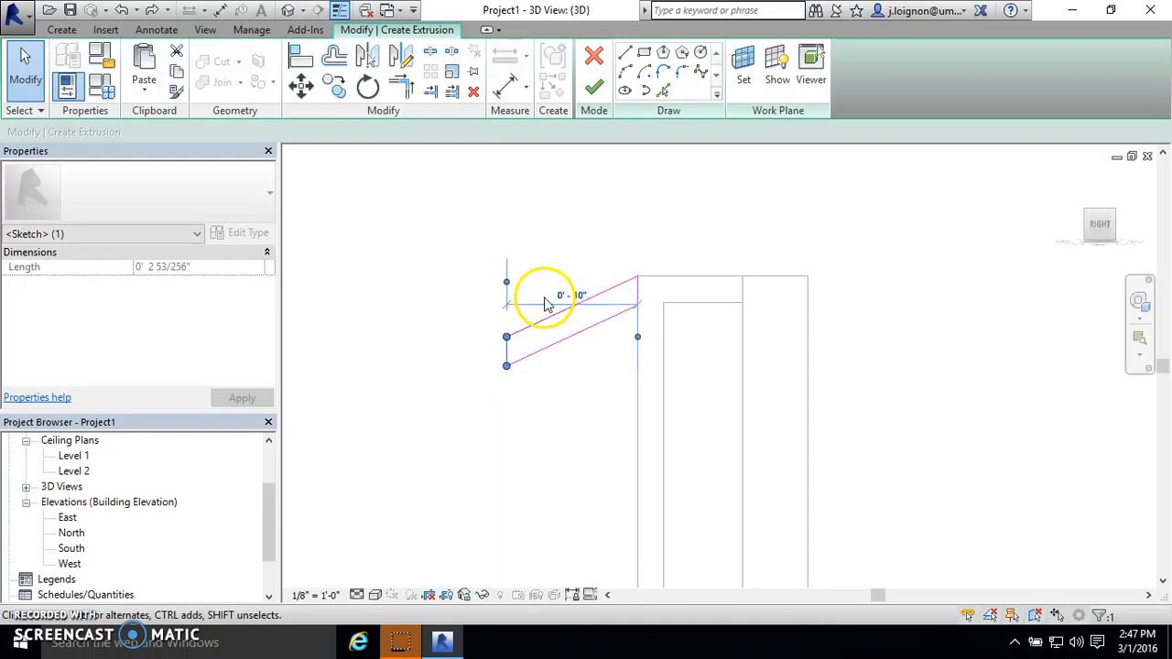
left_click(668, 269)
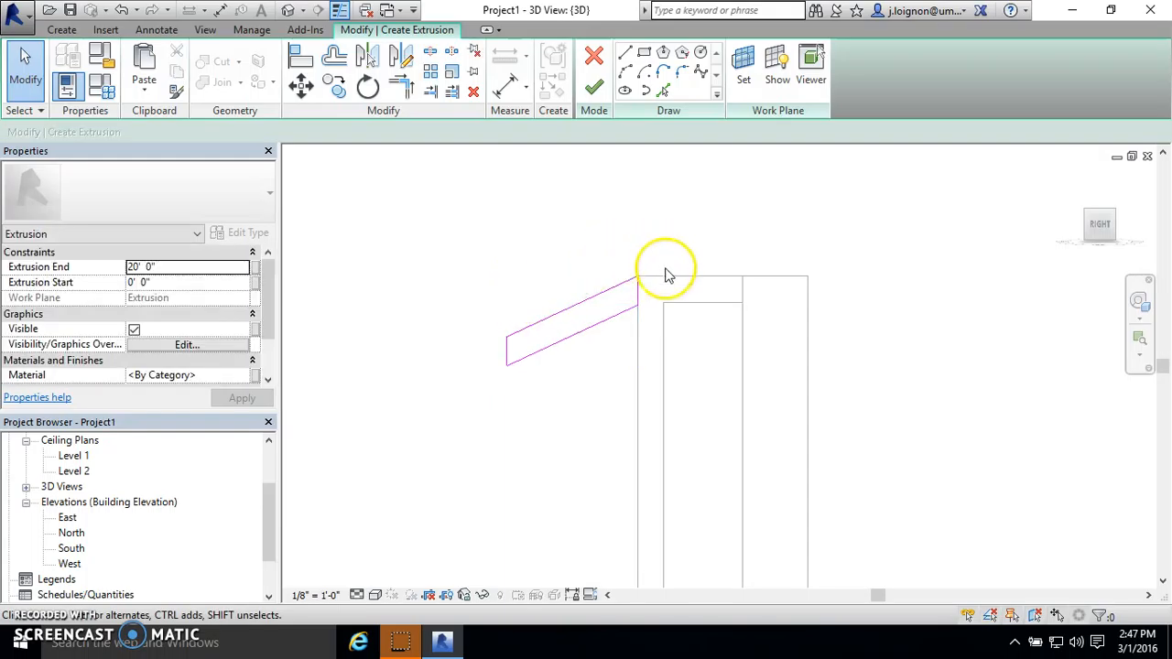
left_click(580, 302)
scroll(682, 284, "up", 1)
scroll(704, 259, "up", 2)
scroll(689, 264, "down", 1)
left_click(642, 314)
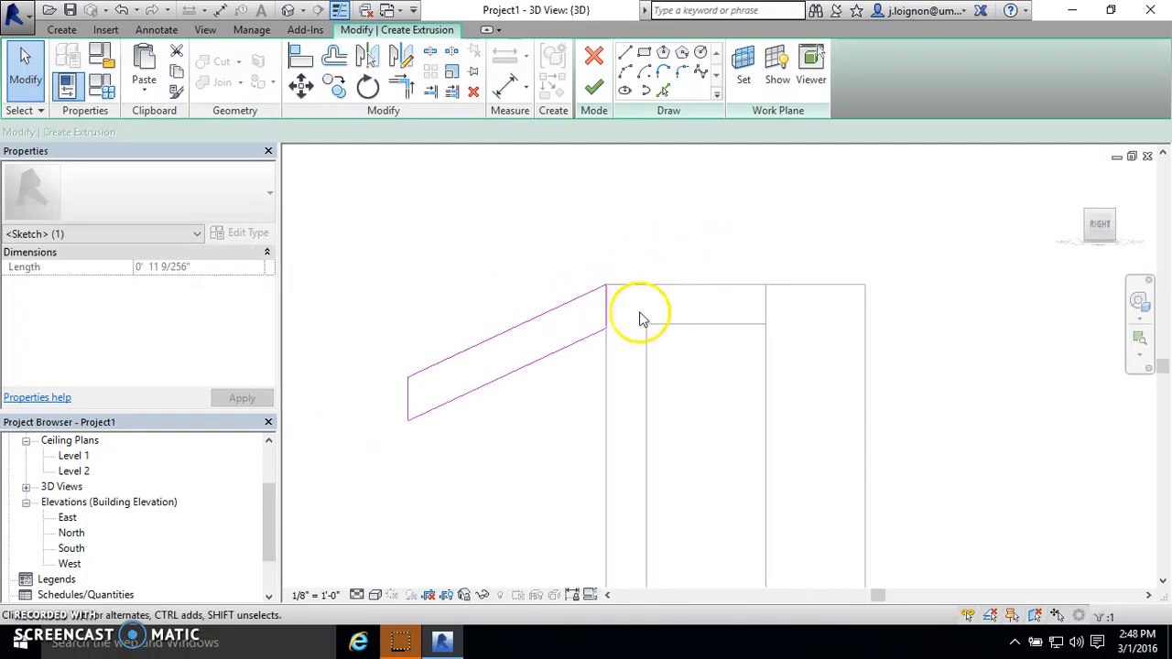
scroll(632, 308, "down", 4)
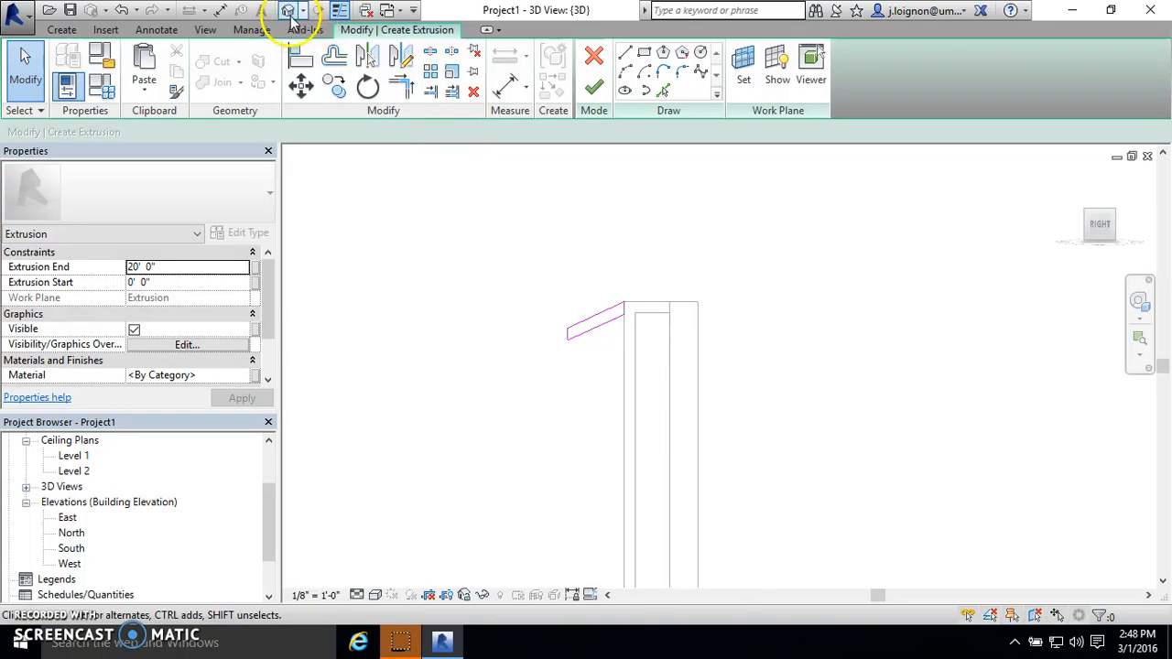
- Finish the closed blade profile sketch as an extrusion with a depth of 20' 0"
mouse_move(607, 303)
middle_mouse_down("shift")
mouse_move(620, 317)
mouse_move(577, 318)
mouse_move(675, 377)
mouse_move(709, 375)
middle_mouse_up("shift")
scroll(577, 309, "down", 5)
scroll(817, 360, "up", 2)
scroll(814, 434, "up", 2)
scroll(733, 427, "up", 2)
scroll(617, 426, "up", 1)
scroll(642, 423, "up", 1)
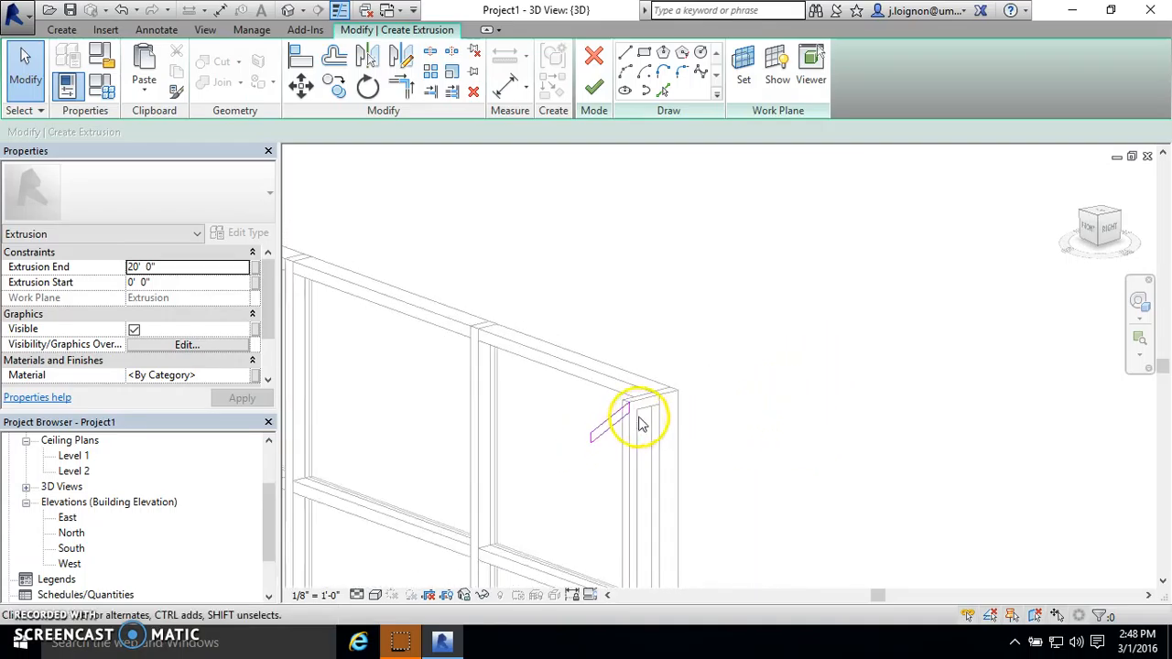
scroll(642, 423, "down", 1)
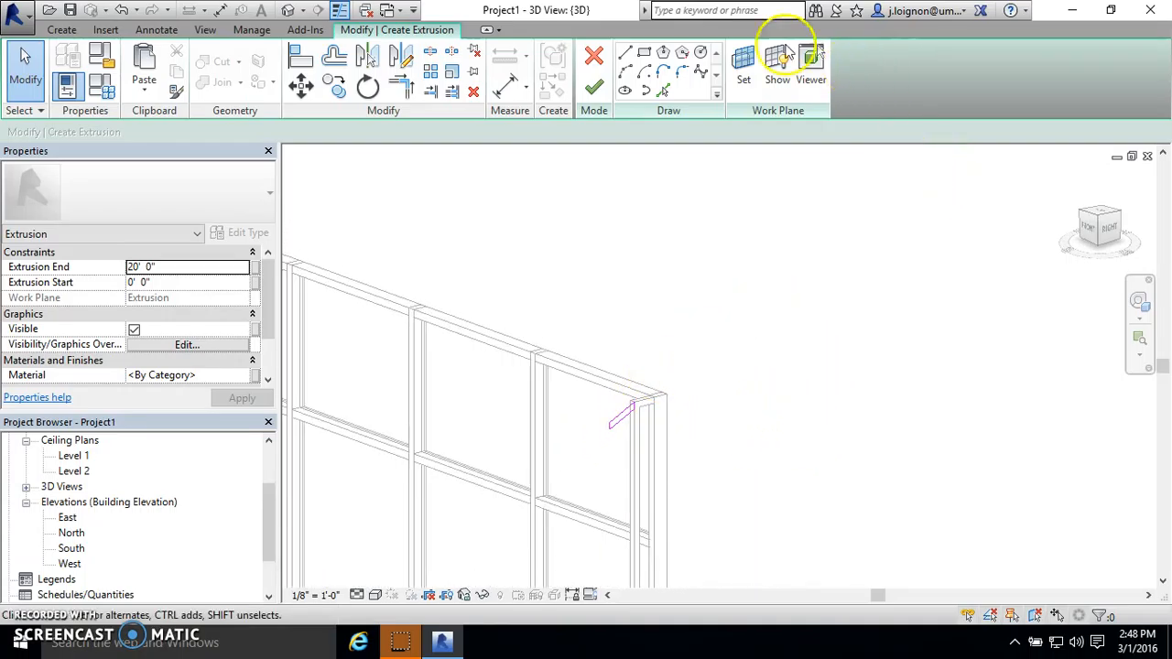
left_click(595, 89)
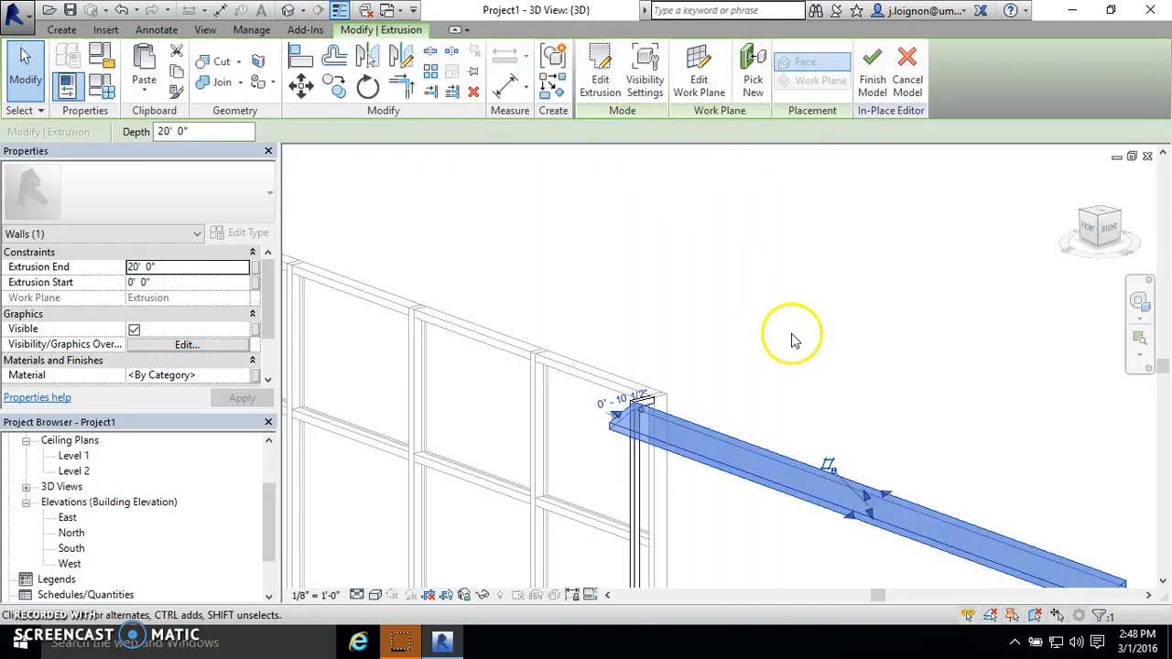
- Align the free end of the blade extrusion with the outer face of the support at the far end of the curtain wall
scroll(715, 348, "down", 3)
left_click(1023, 488)
left_click(849, 428)
left_click(565, 183)
left_click(299, 56)
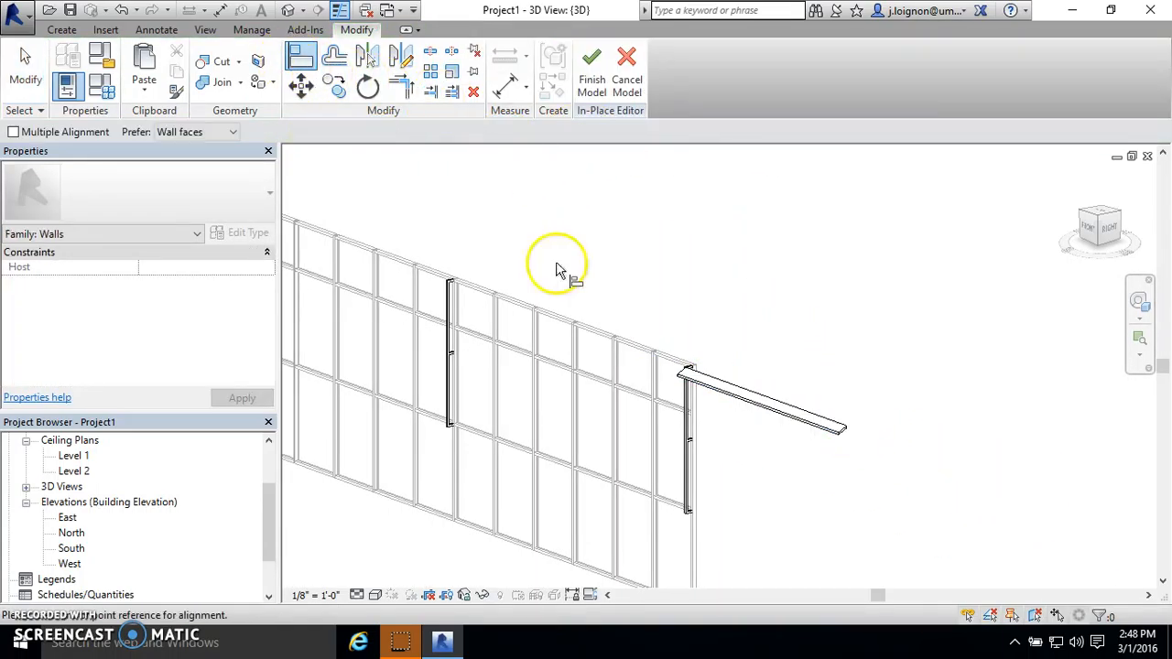
scroll(919, 396, "down", 4)
scroll(531, 264, "up", 6)
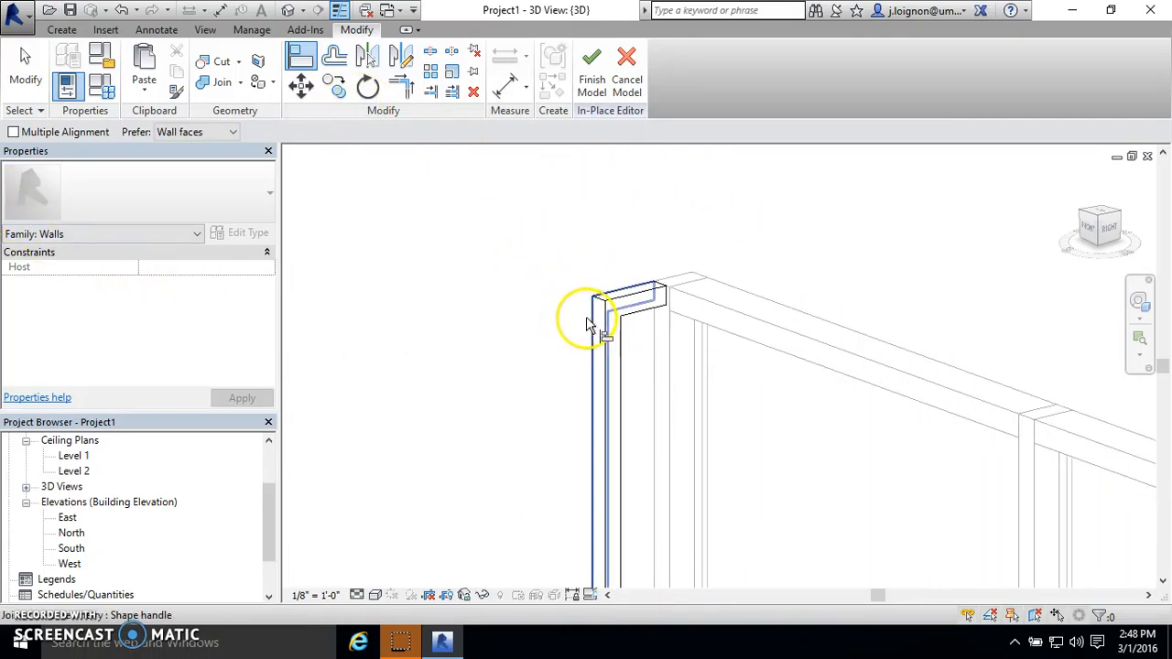
scroll(479, 319, "down", 2)
scroll(523, 327, "up", 3)
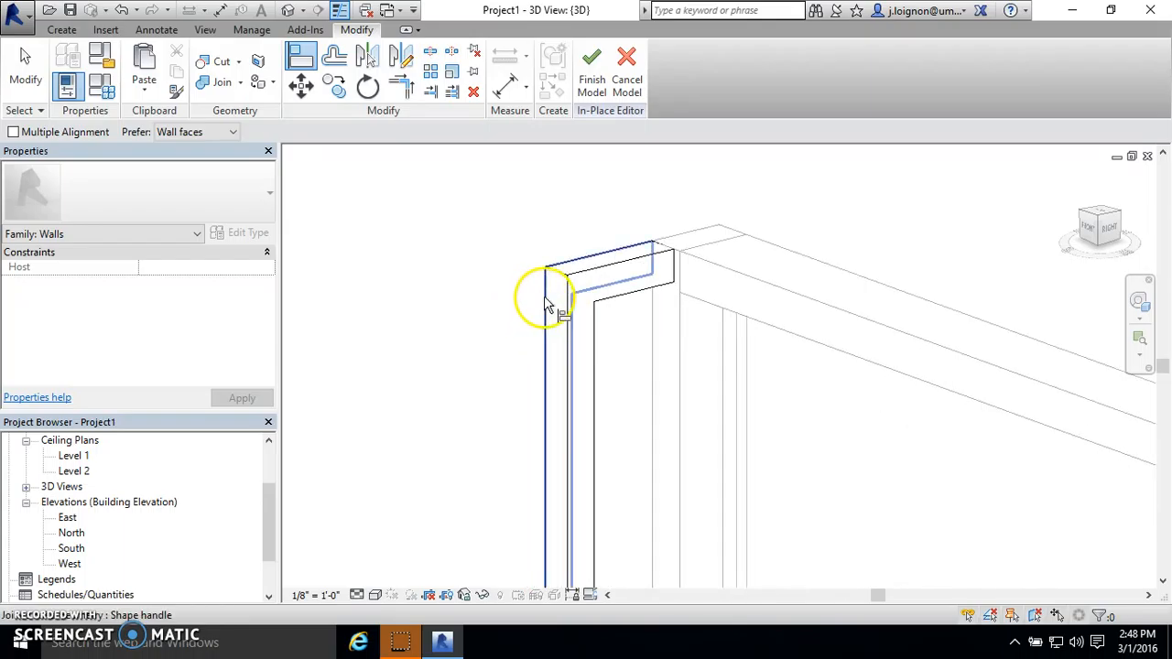
scroll(476, 292, "down", 5)
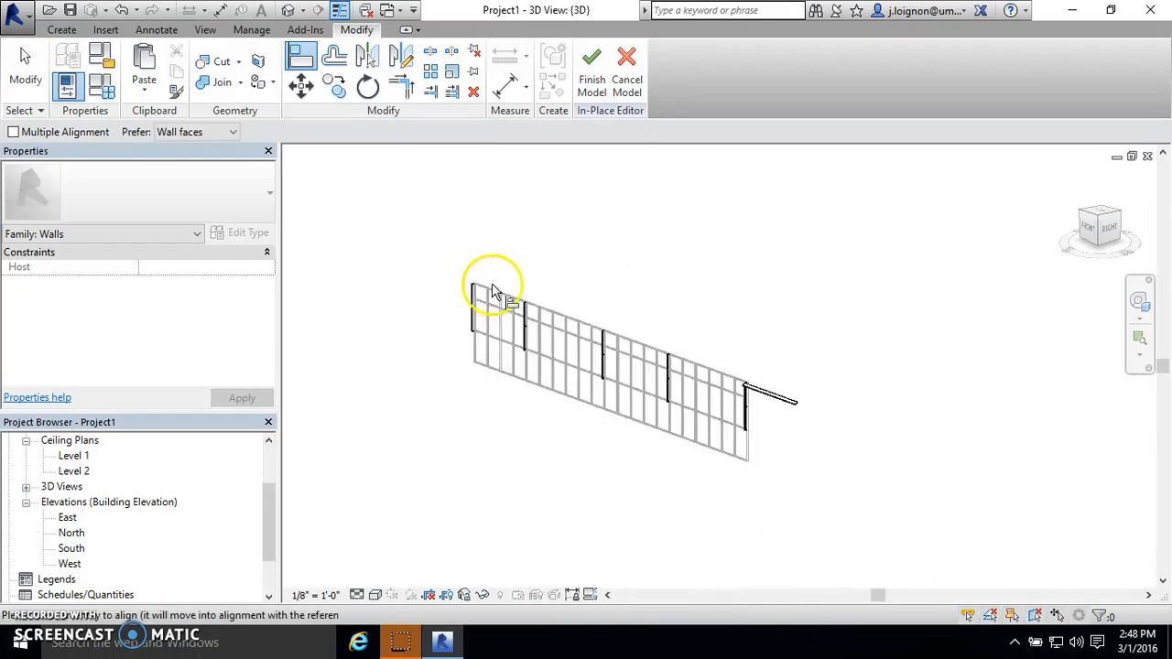
scroll(806, 403, "up", 3)
left_click(832, 385)
scroll(875, 417, "down", 5)
scroll(498, 277, "up", 2)
scroll(783, 402, "up", 4)
key("Escape")
left_click(686, 374)
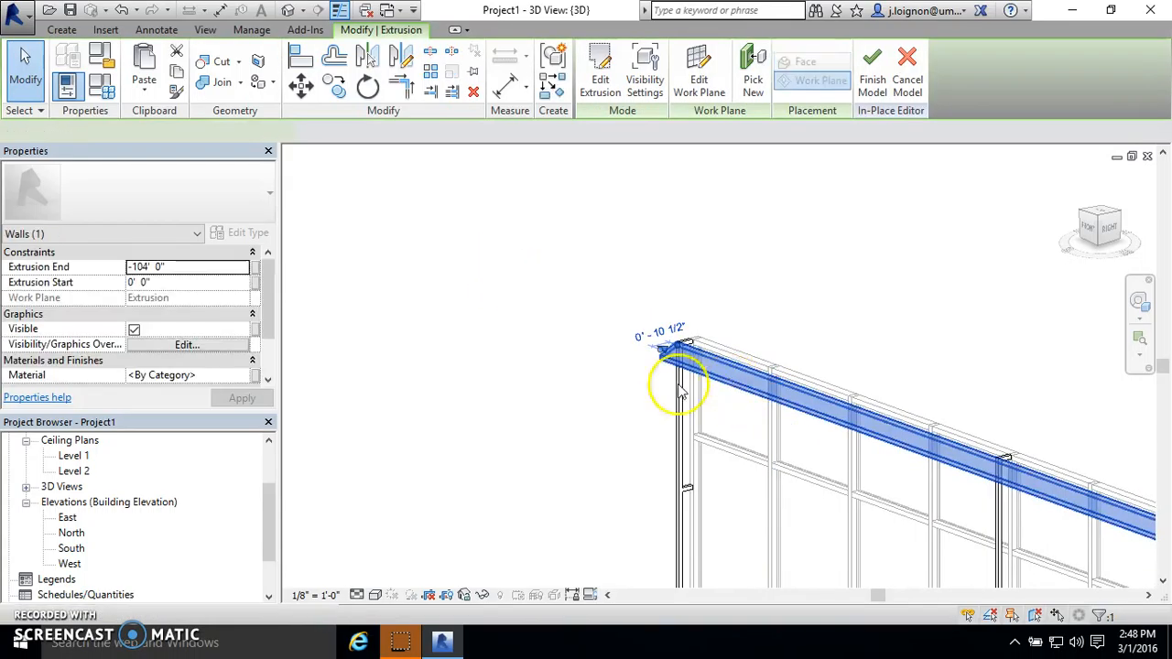
left_click(515, 340)
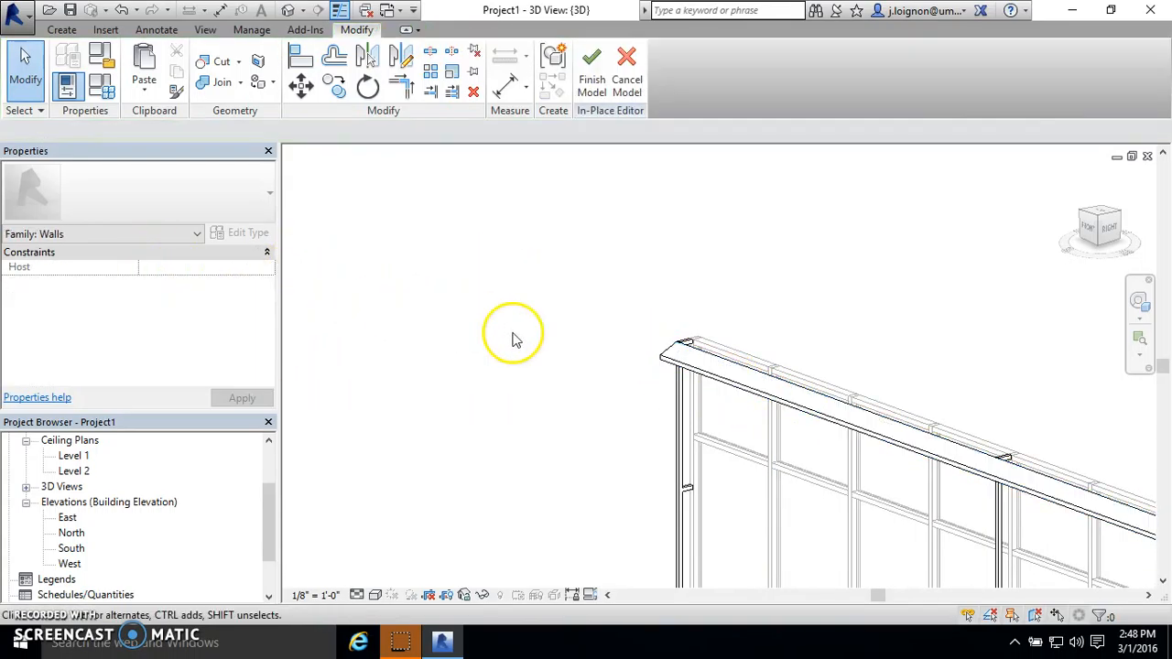
scroll(497, 344, "down", 6)
scroll(769, 429, "up", 5)
scroll(571, 367, "up", 4)
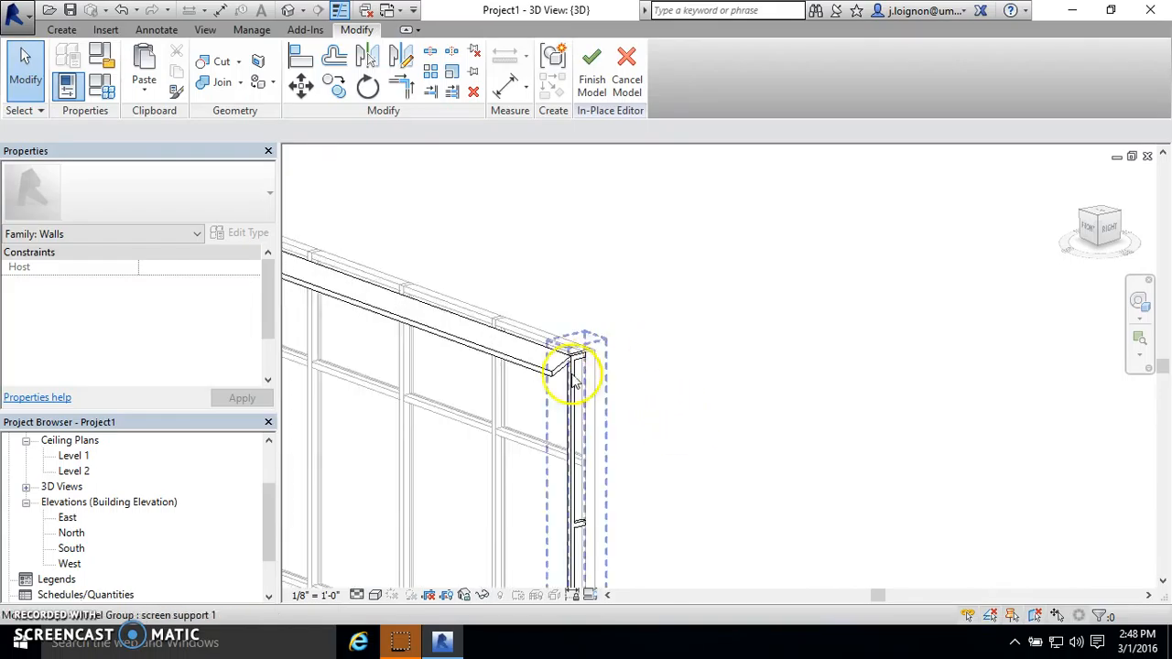
left_click(544, 368)
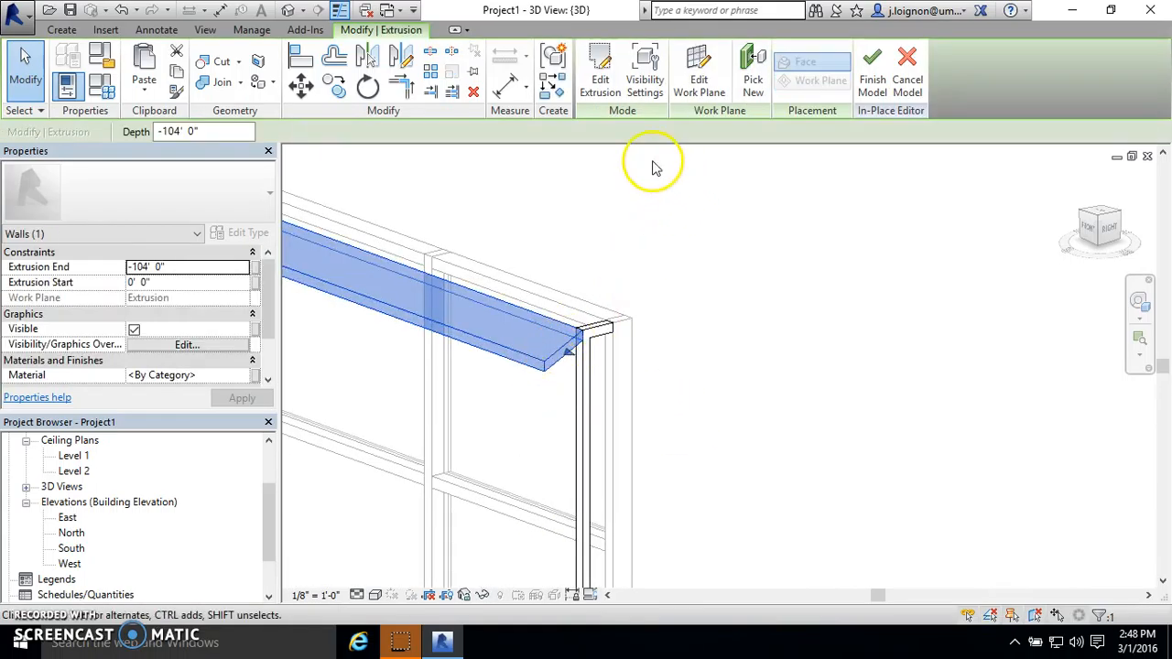
left_click(305, 85)
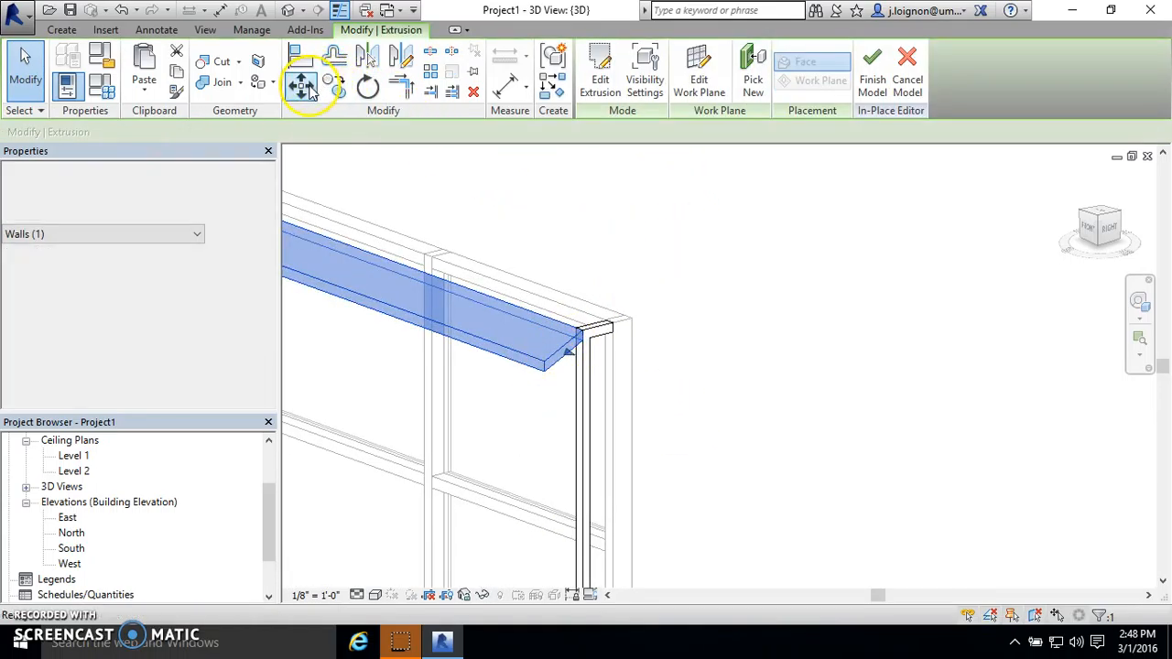
left_click(728, 400)
left_click(671, 291)
key("Escape")
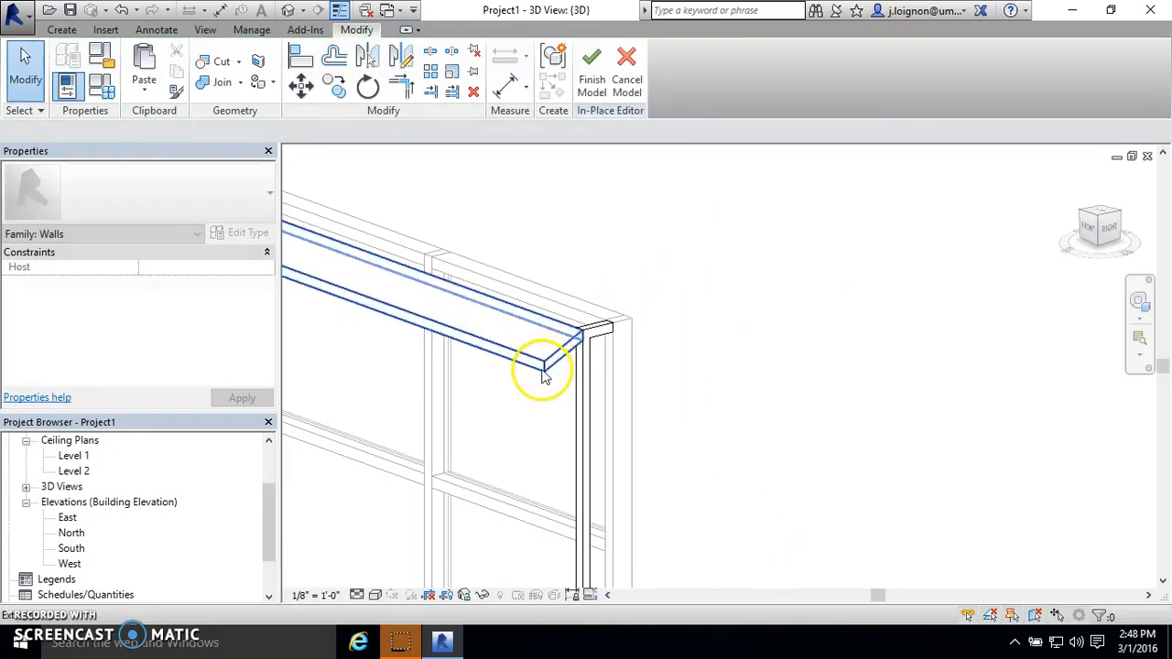
- Create a model group named Screen horizontal from the blade extrusion
left_click(544, 368)
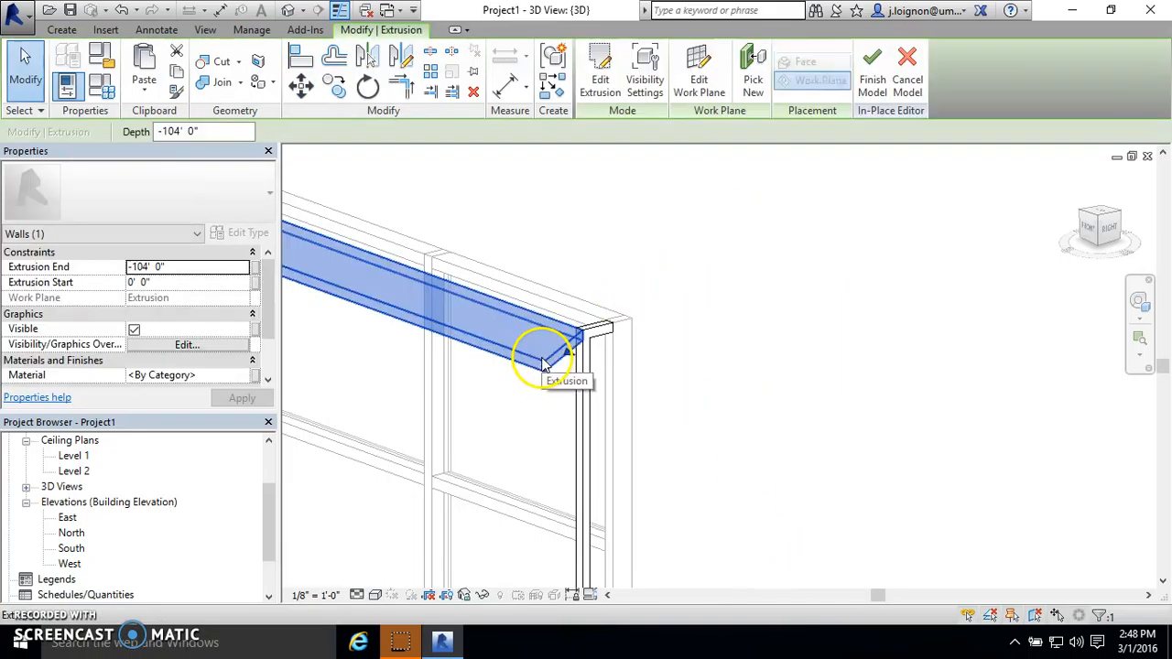
left_click(556, 66)
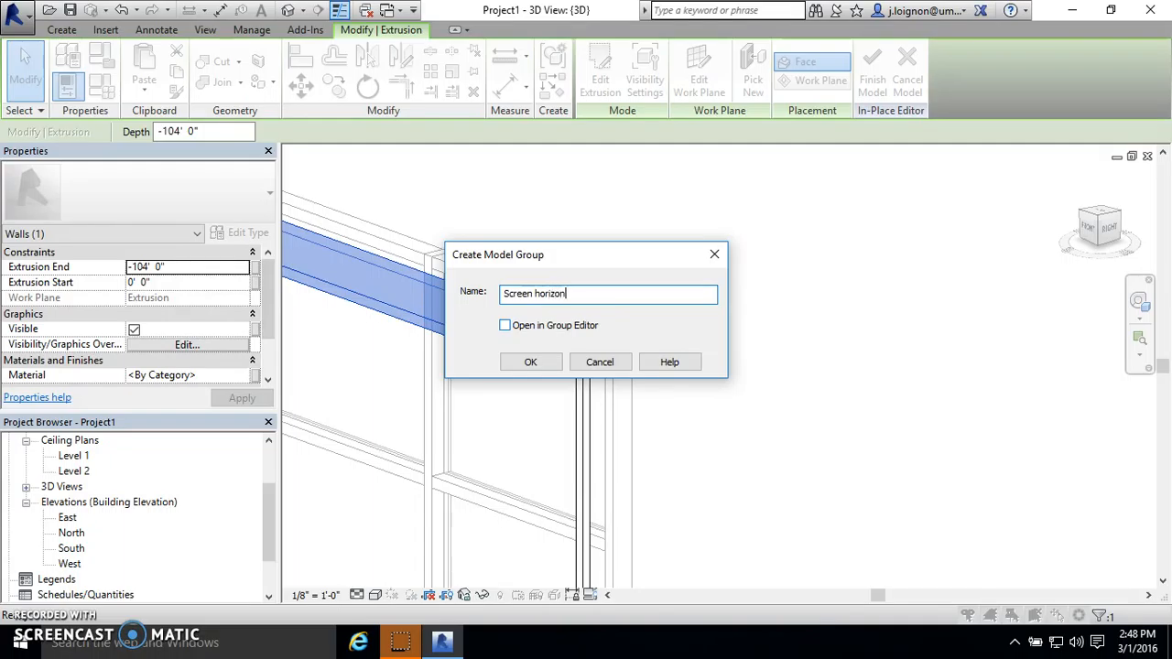
key("Return")
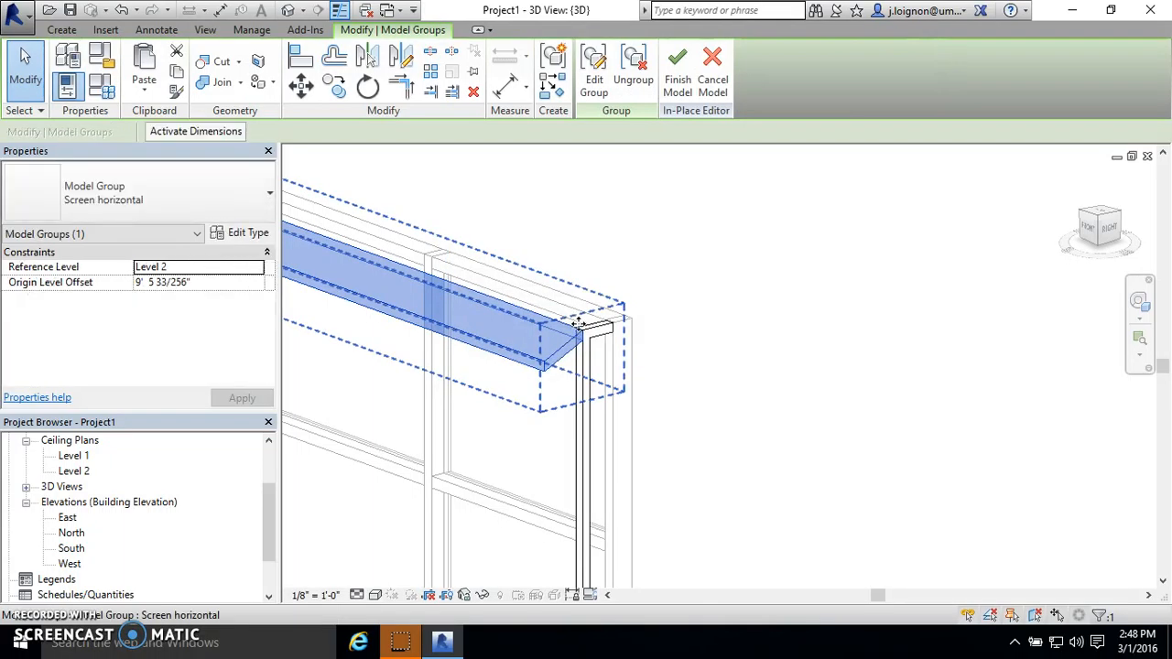
- In the right side view, copy the blade group 1' 0" straight down along the support
left_click(1110, 227)
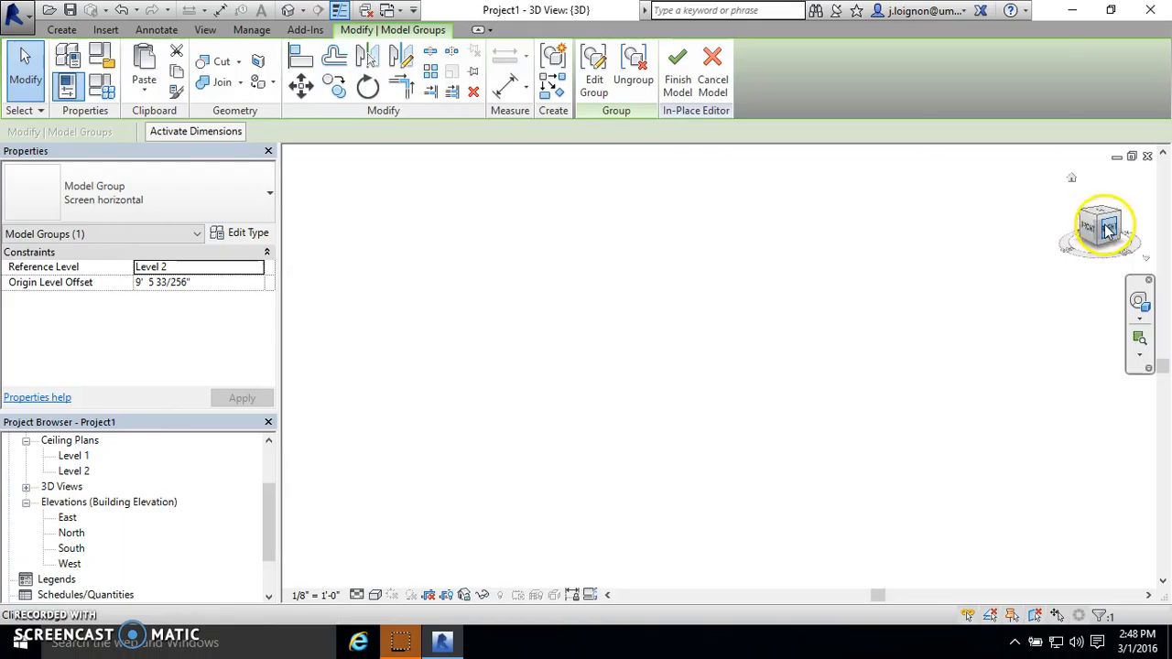
scroll(744, 368, "up", 12)
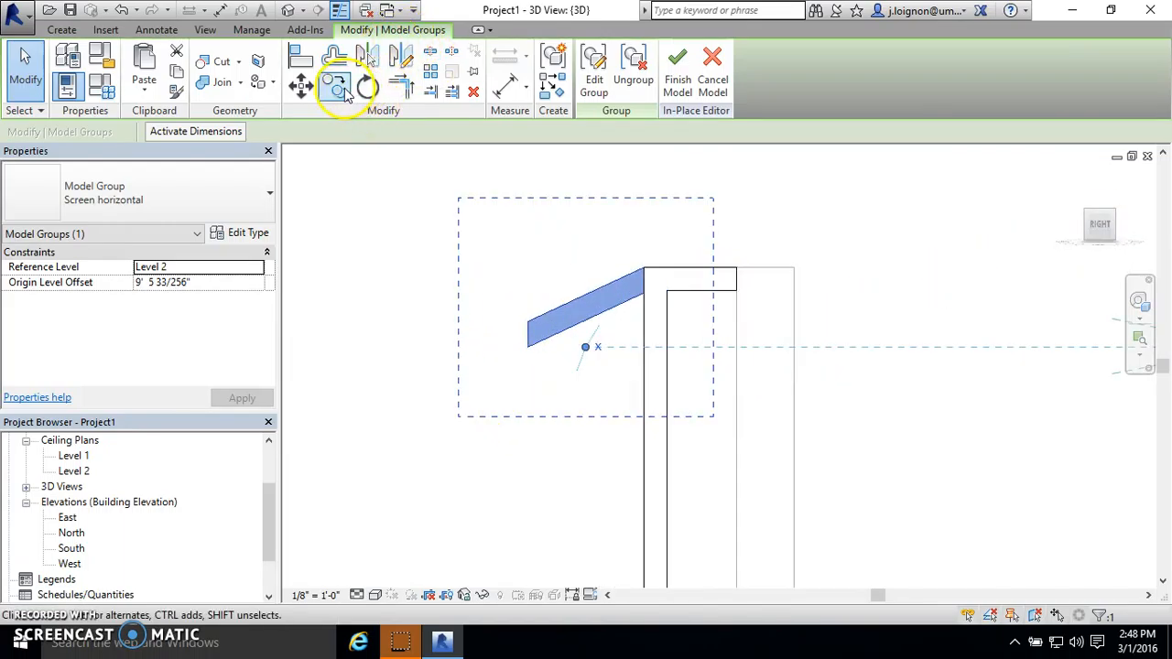
scroll(634, 278, "down", 6)
scroll(632, 277, "down", 2)
left_click(336, 89)
scroll(641, 252, "up", 5)
left_click(627, 271)
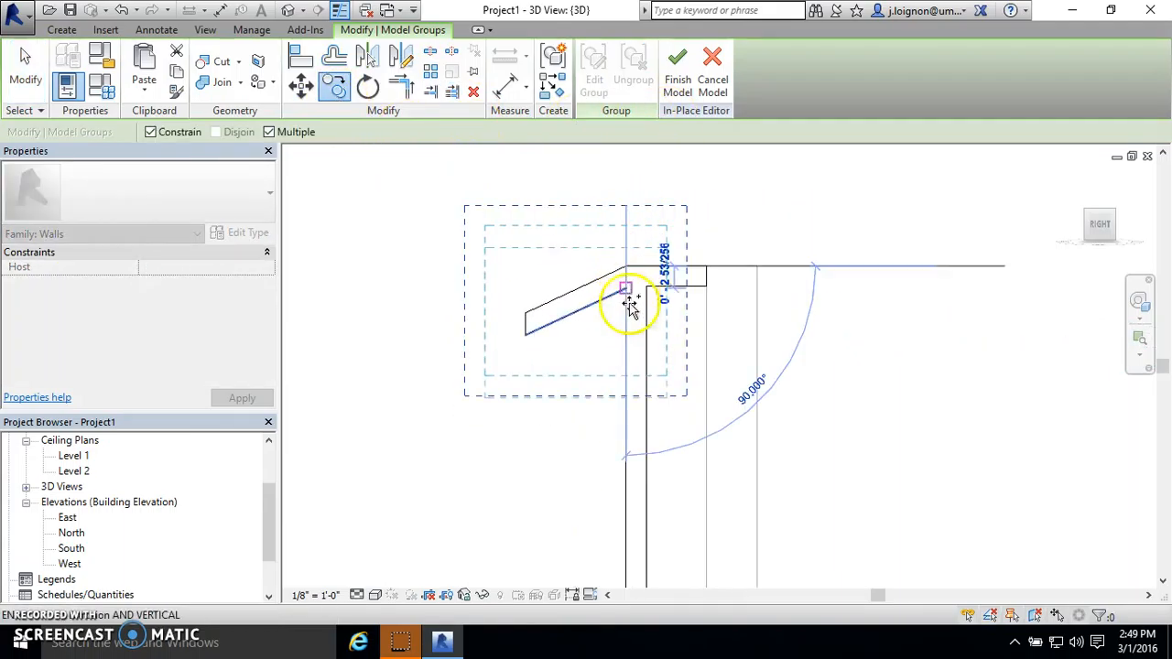
left_click(534, 338)
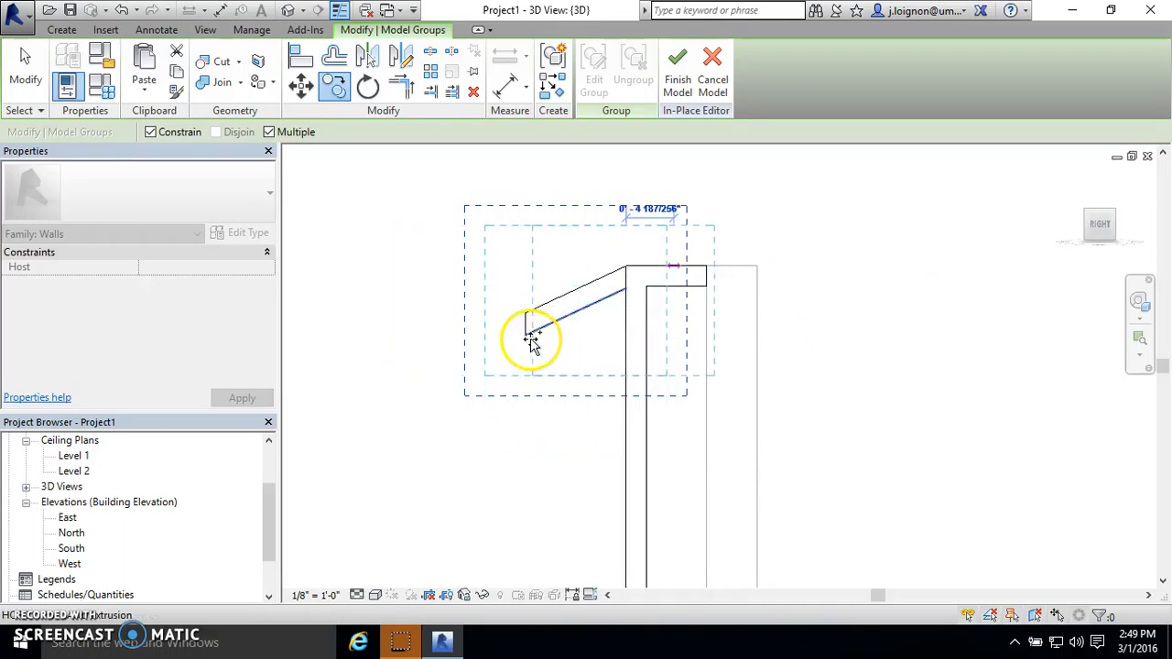
left_click(623, 380)
scroll(573, 275, "down", 3)
key("Escape")
key("Escape")
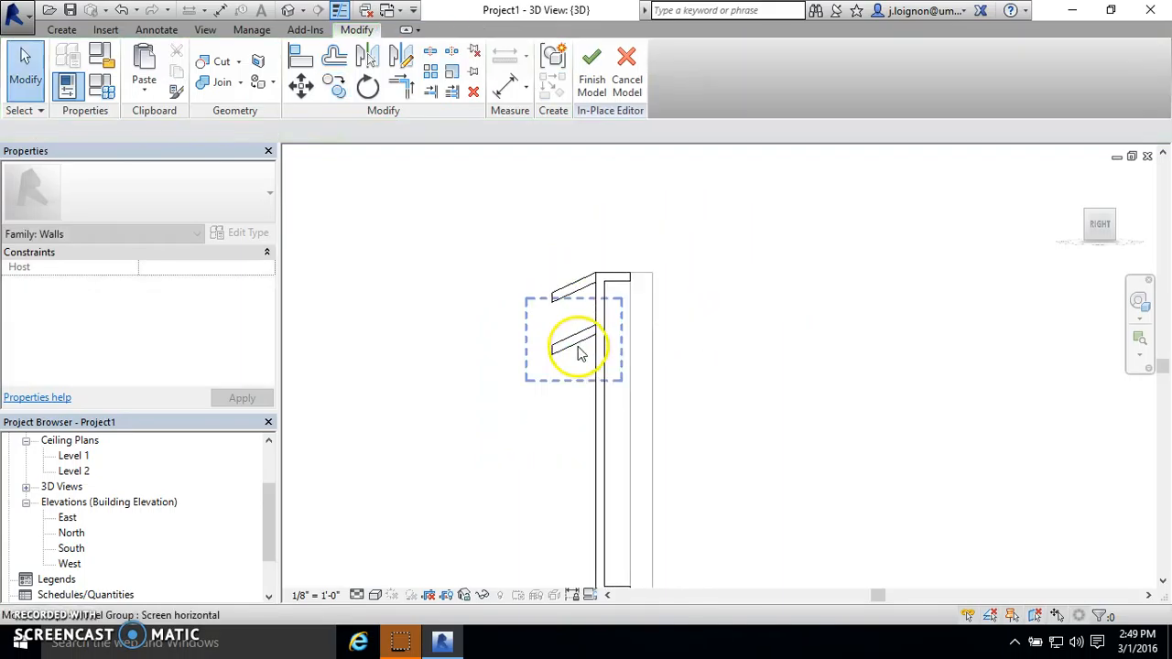
- Make multiple copies of the lower blade group down the support's upper half, using the 1' 0" spacing of the first two blades
left_click(579, 349)
scroll(596, 330, "up", 2)
left_click(343, 92)
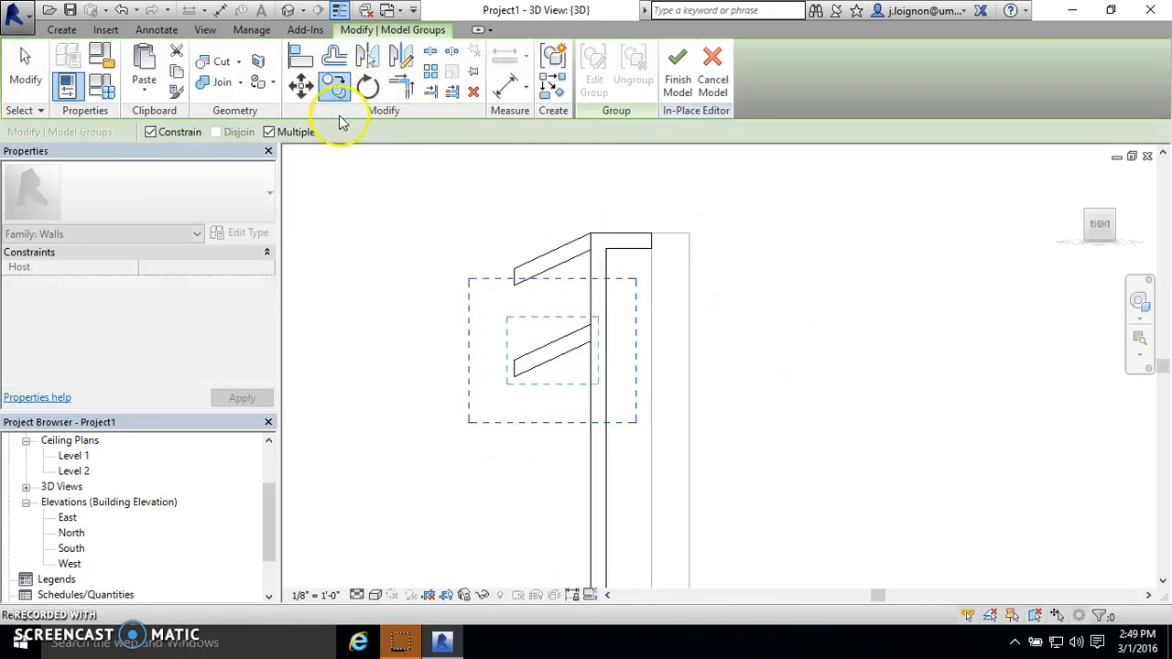
left_click(590, 237)
left_click(591, 325)
left_click(593, 417)
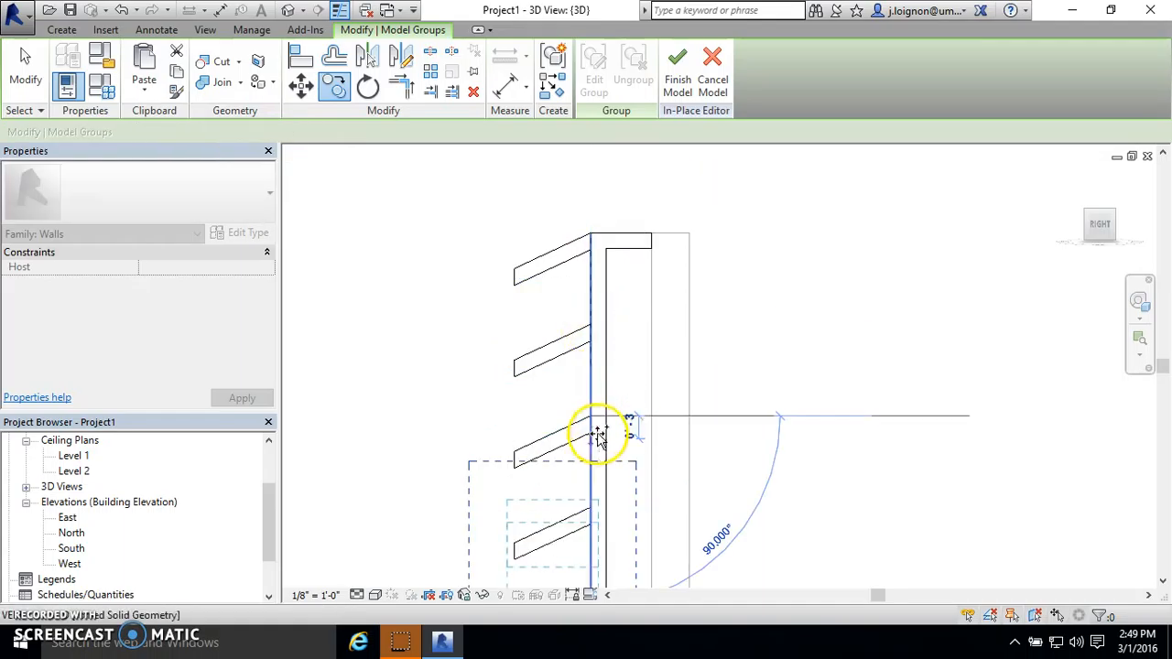
middle_click_drag(596, 506, 536, 400)
left_click(554, 427)
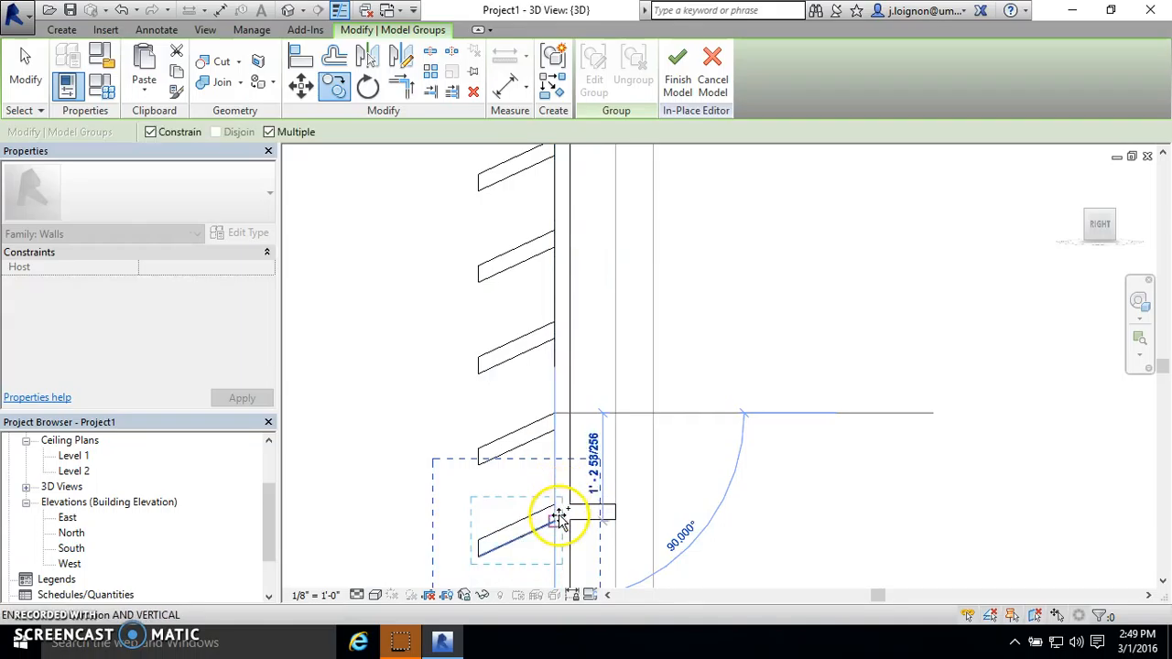
- Continue the blade copies at 1' 0" spacing from the middle bracket down to the support's bottom bracket
middle_click_drag(557, 497, 601, 301)
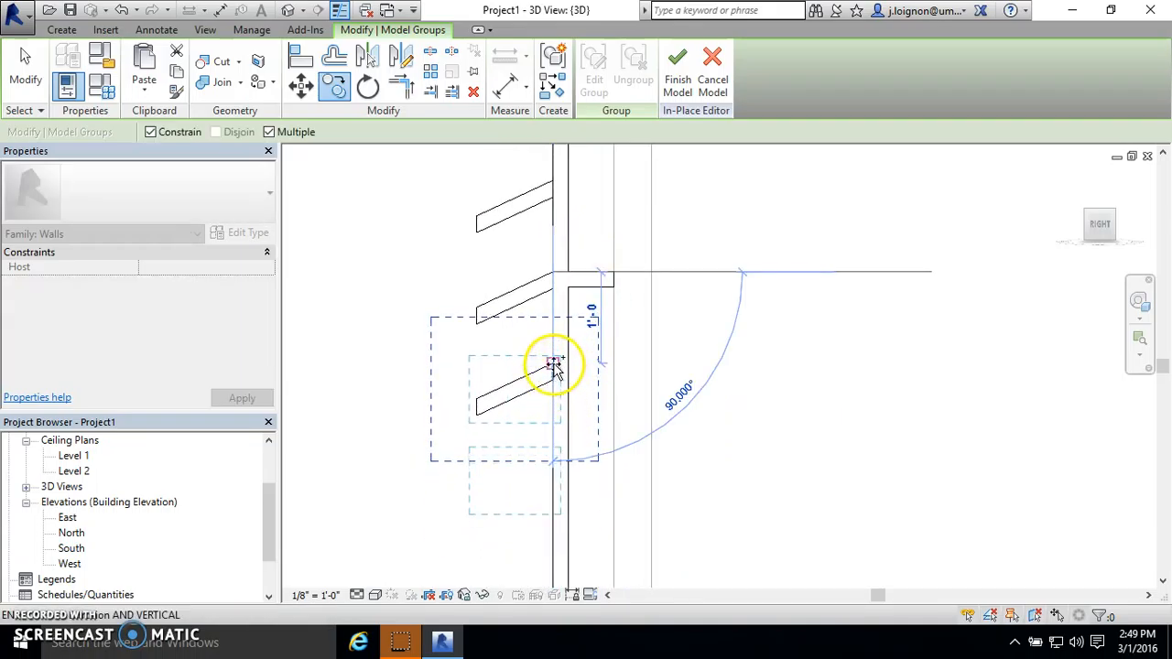
left_click(554, 366)
left_click(554, 455)
scroll(613, 288, "down", 4)
scroll(598, 396, "up", 2)
left_click(587, 377)
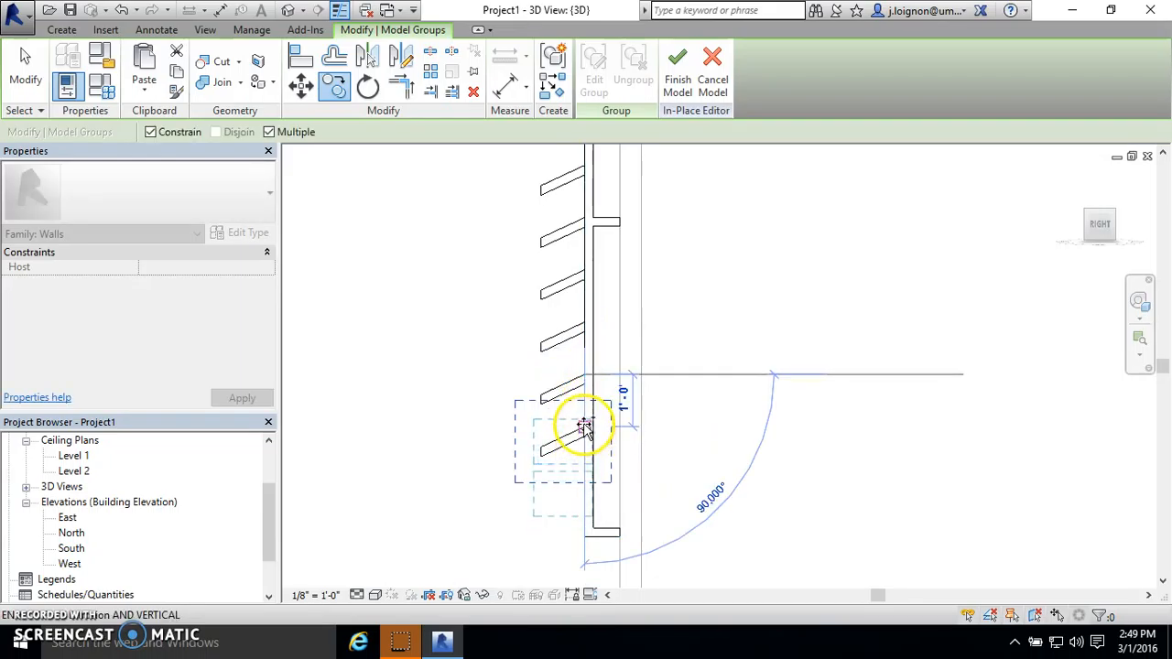
left_click(584, 427)
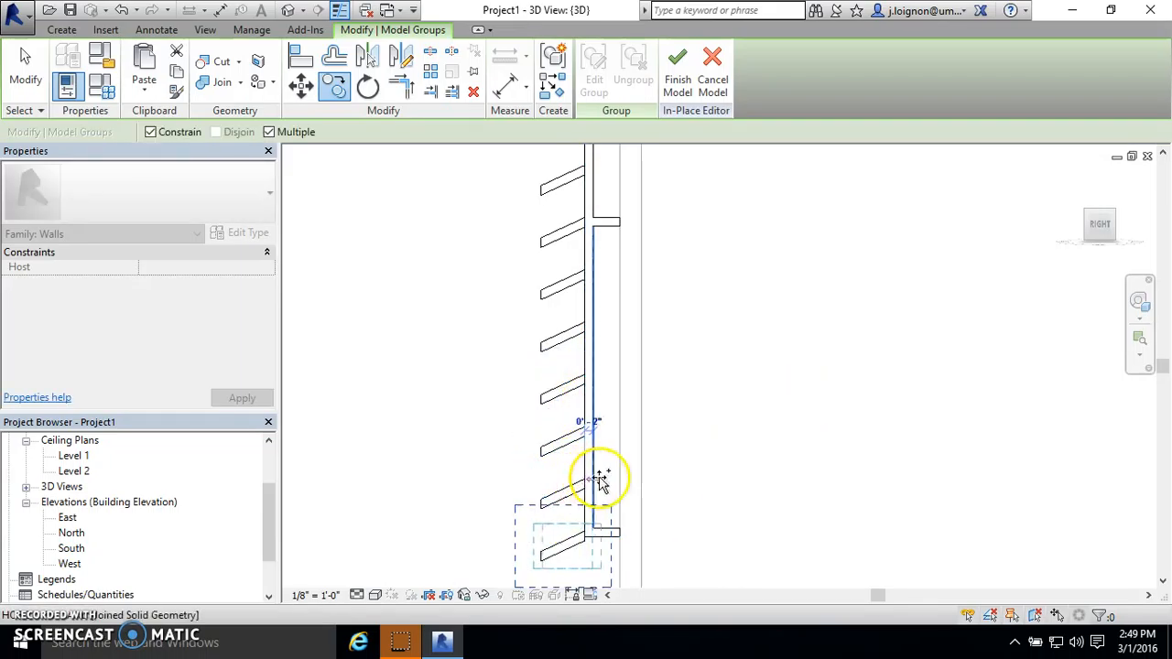
key("Escape")
key("Escape")
- Move the lowest blade group up to meet the bottom bracket of the support
left_click(562, 549)
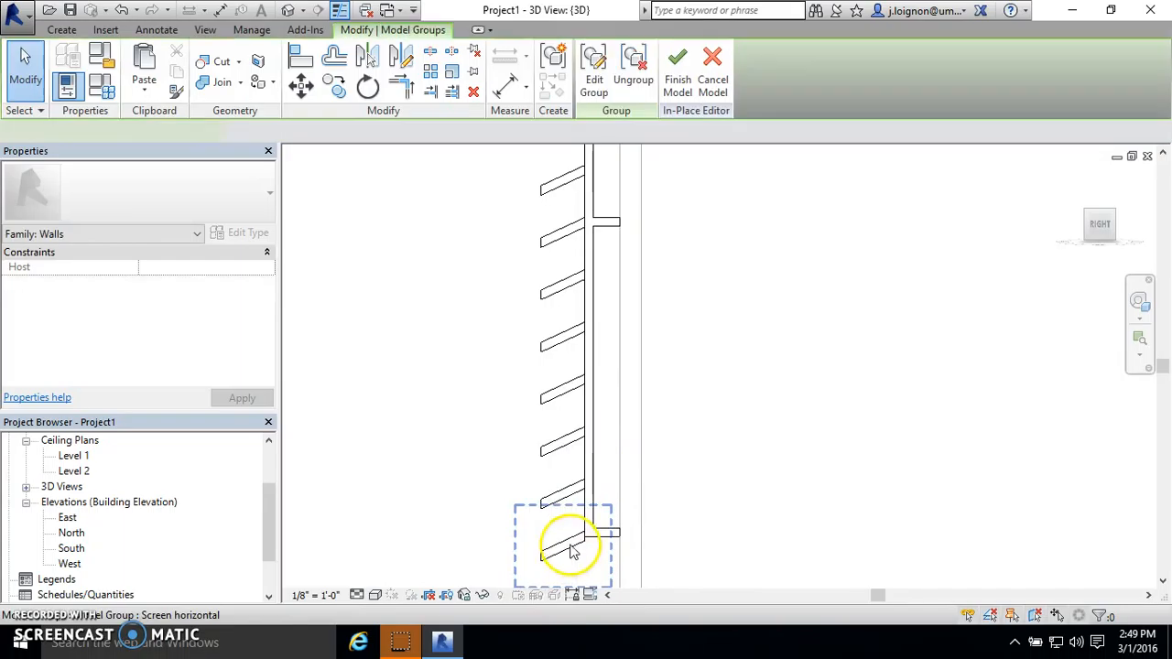
scroll(584, 545, "up", 3)
scroll(584, 545, "up", 2)
left_click(300, 85)
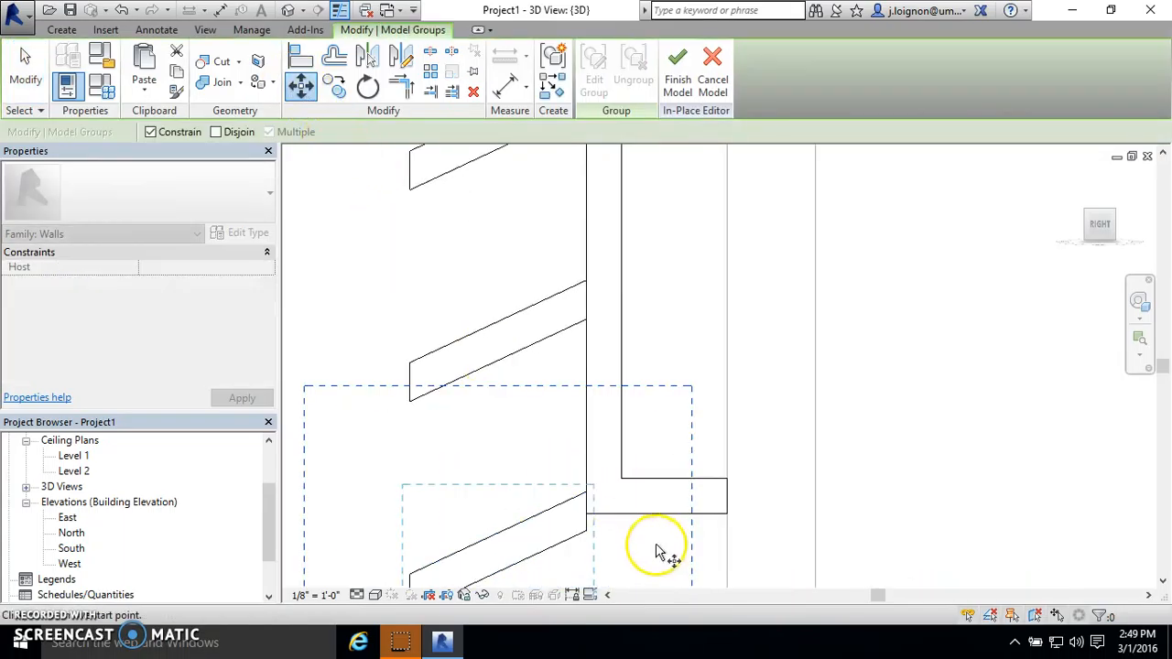
left_click(585, 539)
left_click(641, 480)
- Examine the full stack of blades from the side and at an angle around the end support
scroll(639, 495, "down", 3)
scroll(605, 449, "down", 3)
scroll(622, 348, "up", 4)
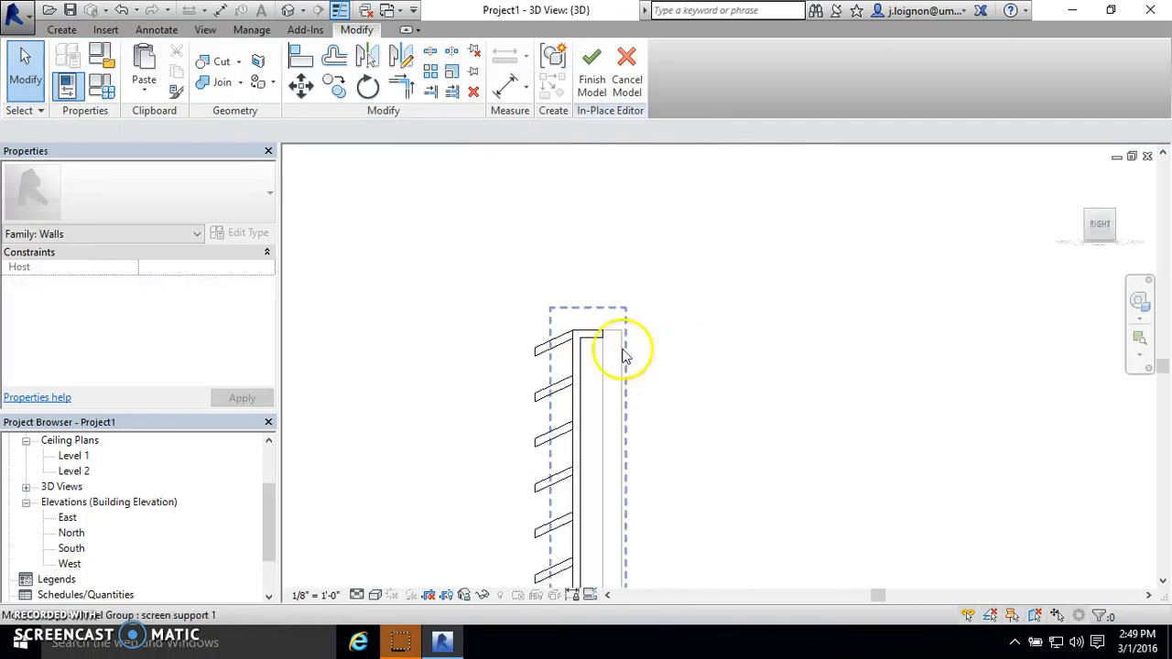
scroll(570, 327, "down", 2)
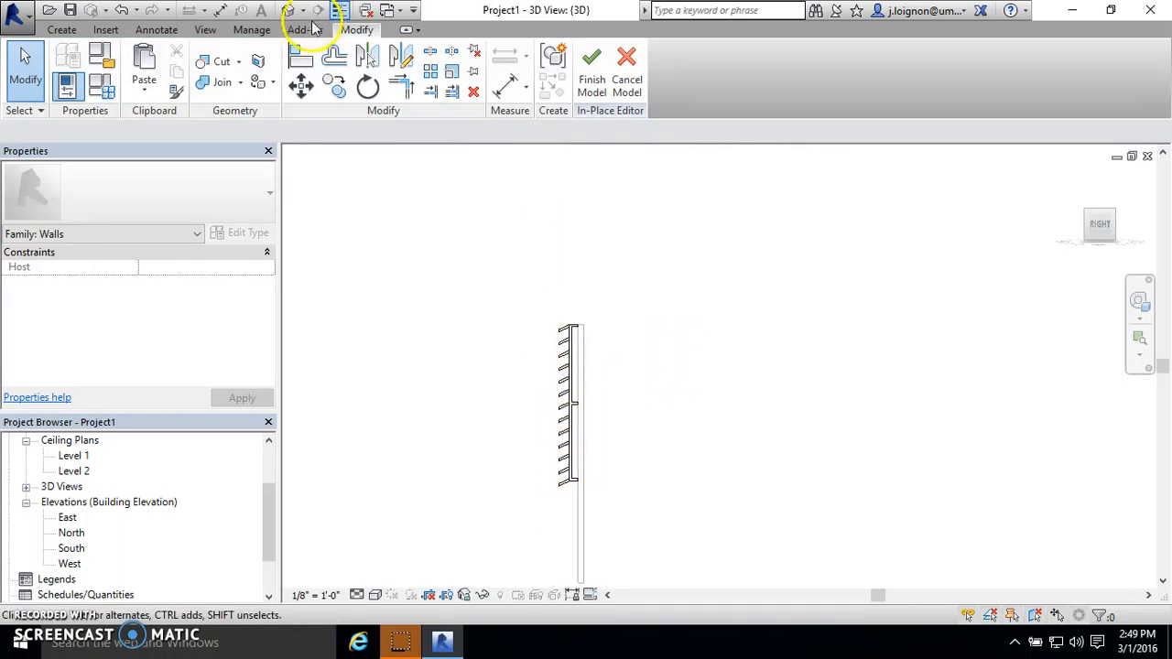
scroll(535, 282, "down", 2)
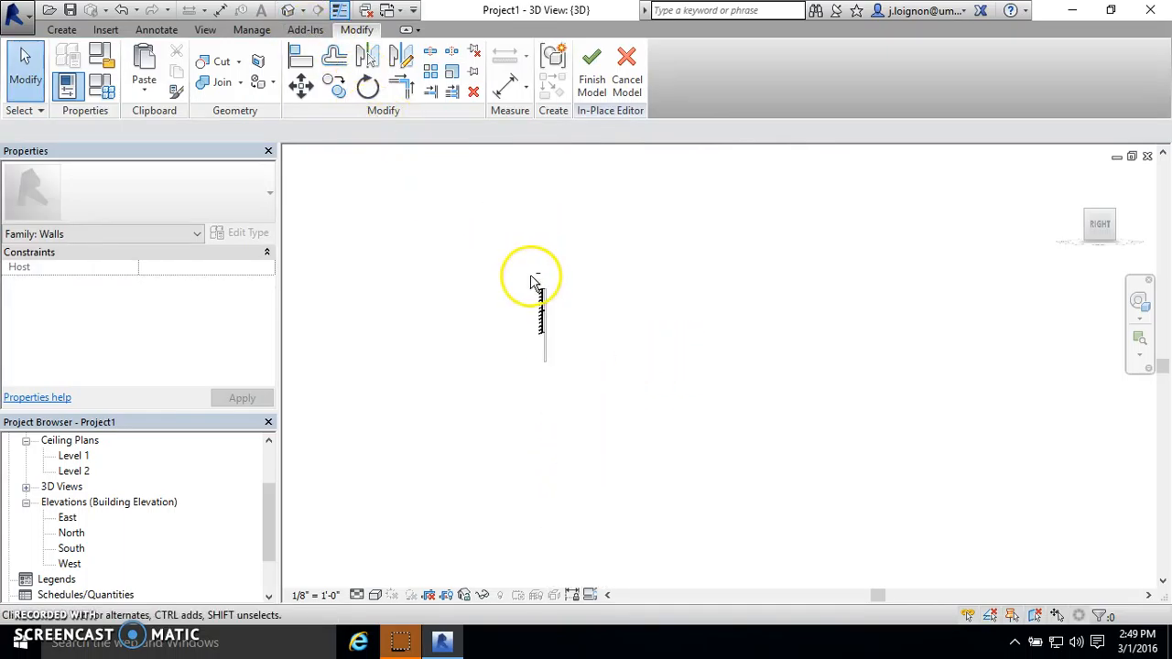
scroll(613, 302, "up", 5)
middle_click_drag(838, 337, 794, 342, "shift")
scroll(524, 342, "up", 2)
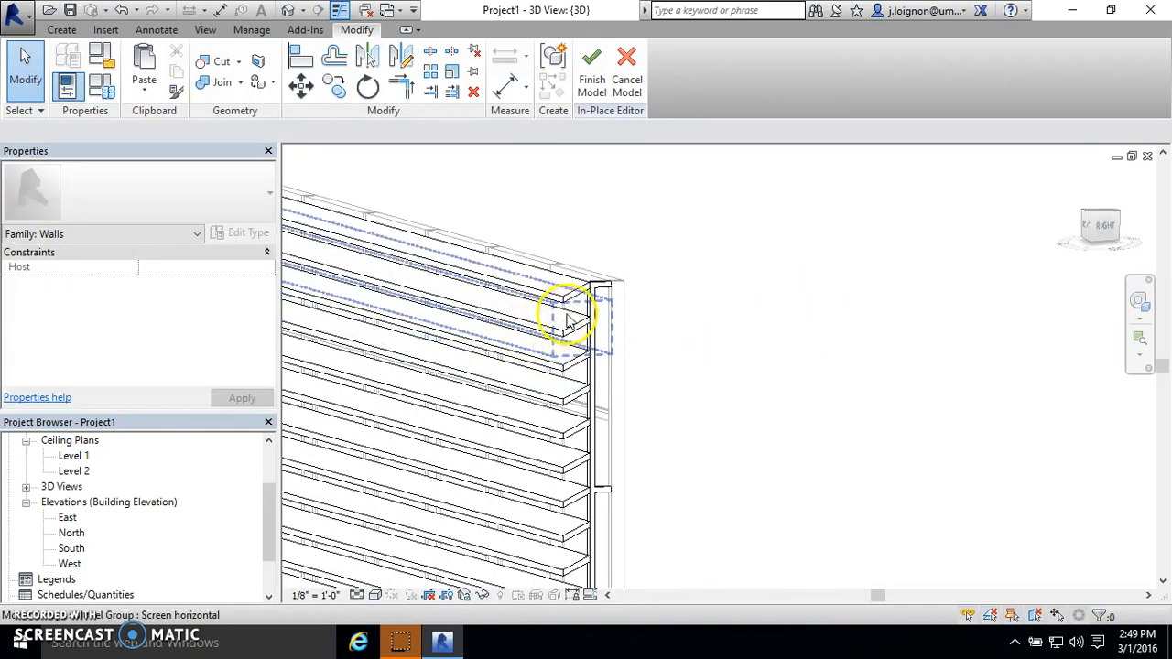
scroll(539, 292, "up", 1)
scroll(539, 287, "up", 1)
scroll(734, 278, "down", 5)
middle_click_drag(696, 279, 676, 256, "shift")
scroll(406, 217, "up", 5)
scroll(449, 239, "up", 1)
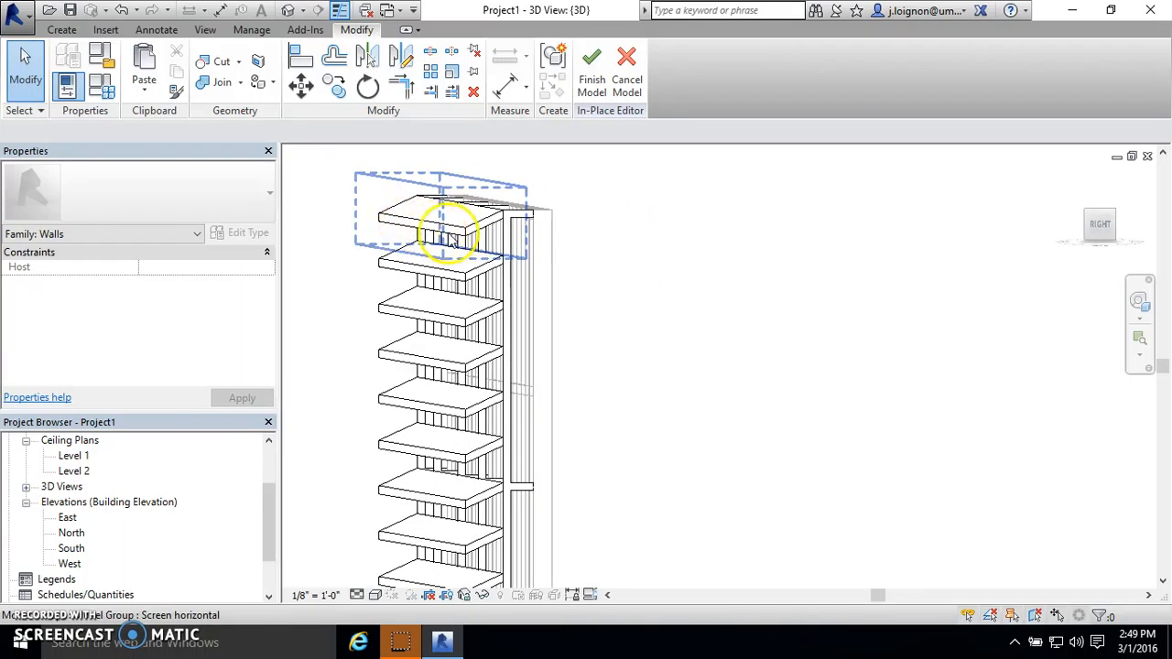
left_click(450, 236)
left_click(591, 80)
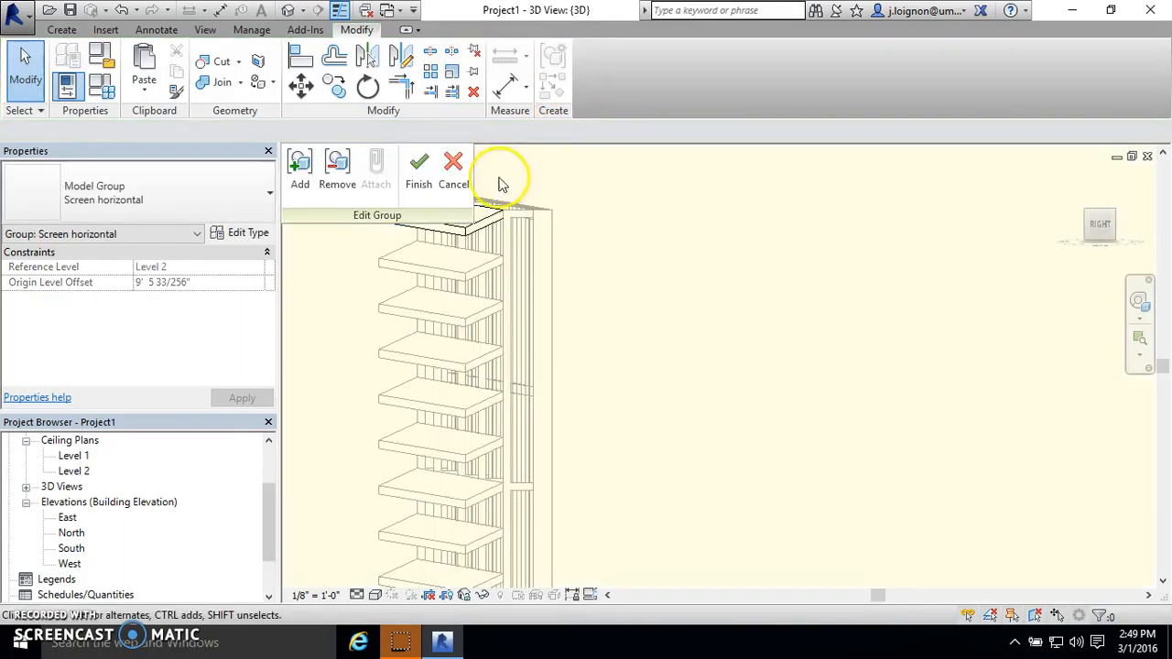
left_click(499, 238)
scroll(673, 282, "down", 2)
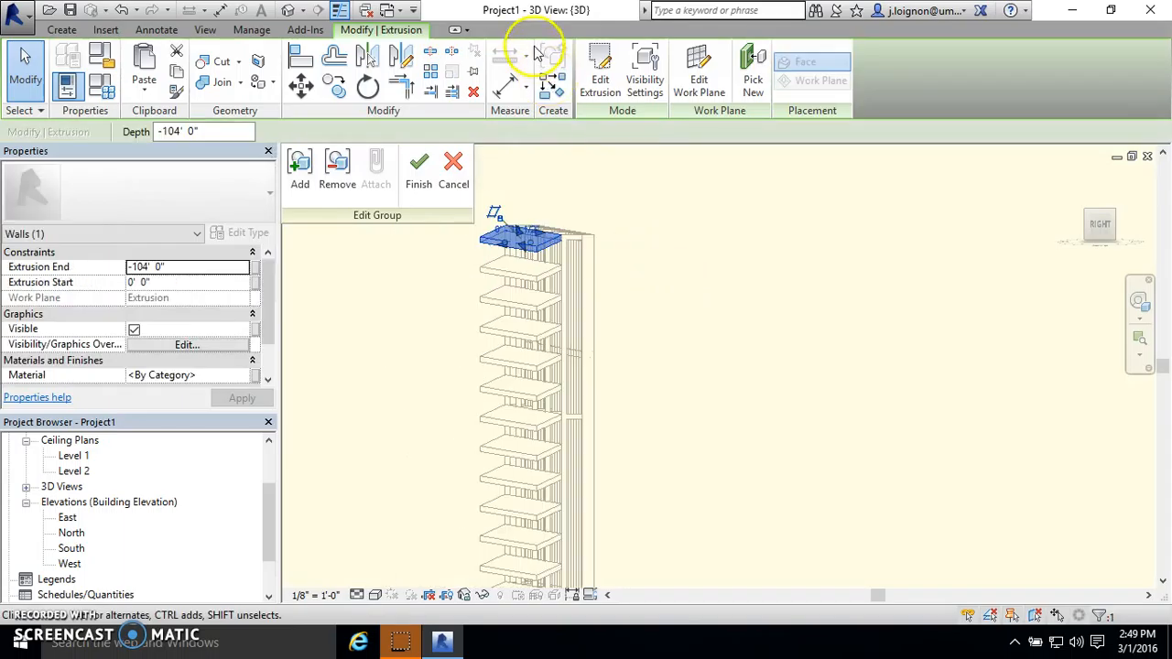
left_click(596, 55)
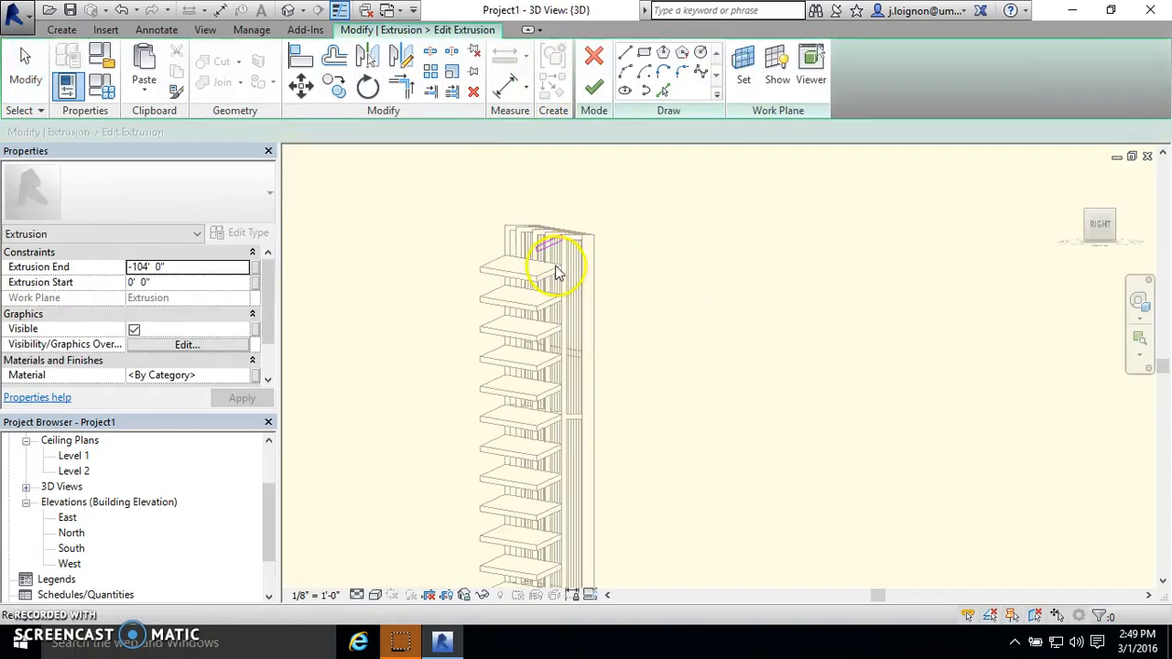
left_click(1098, 225)
scroll(568, 185, "up", 7)
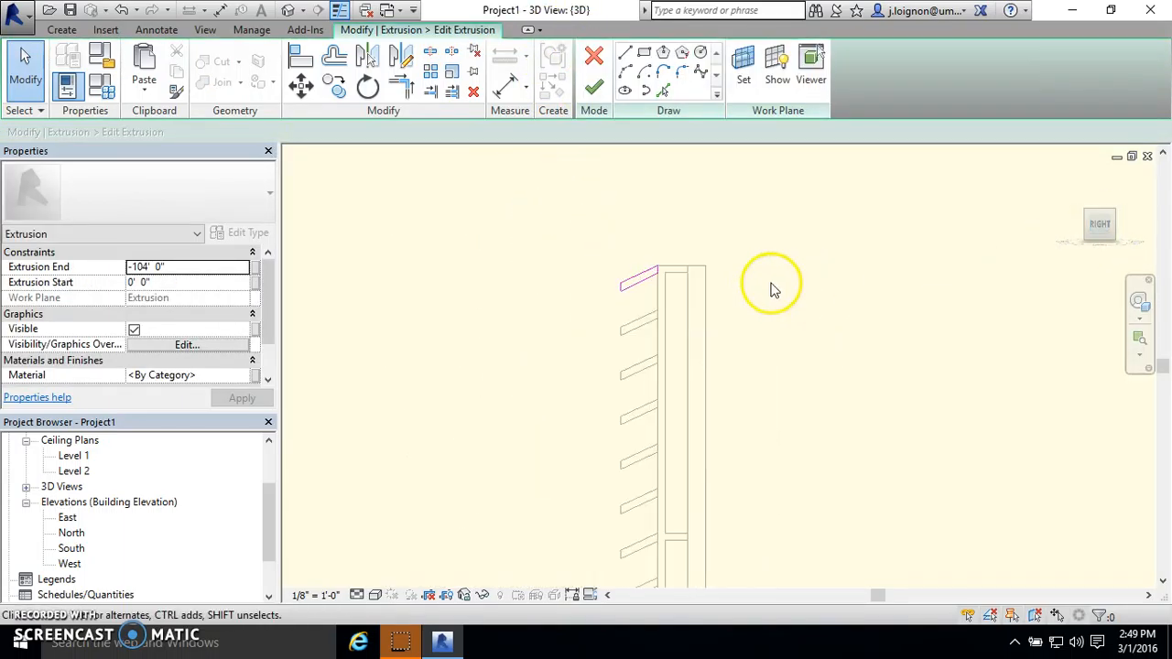
left_click(593, 59)
key("Escape")
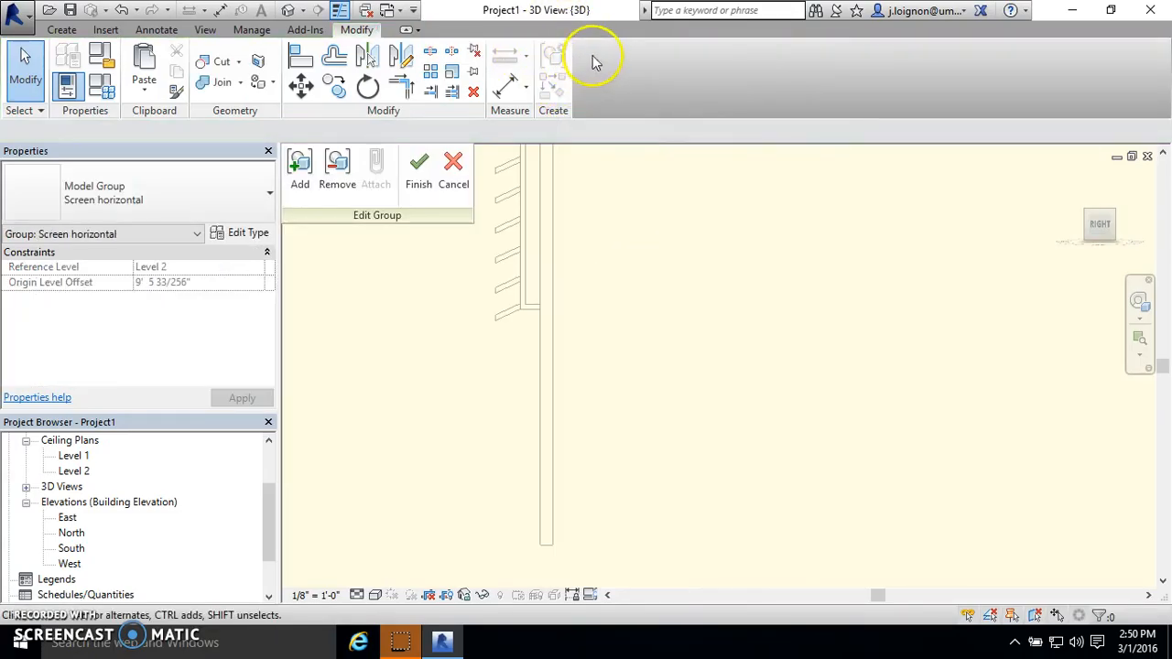
left_click(451, 165)
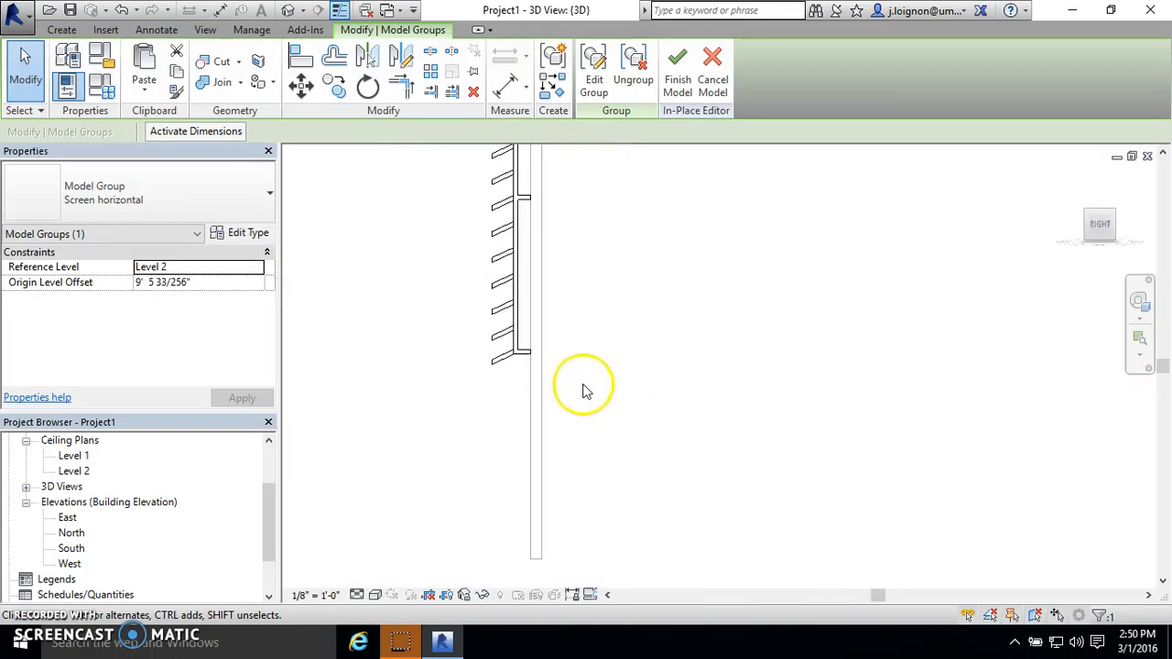
left_click(507, 216)
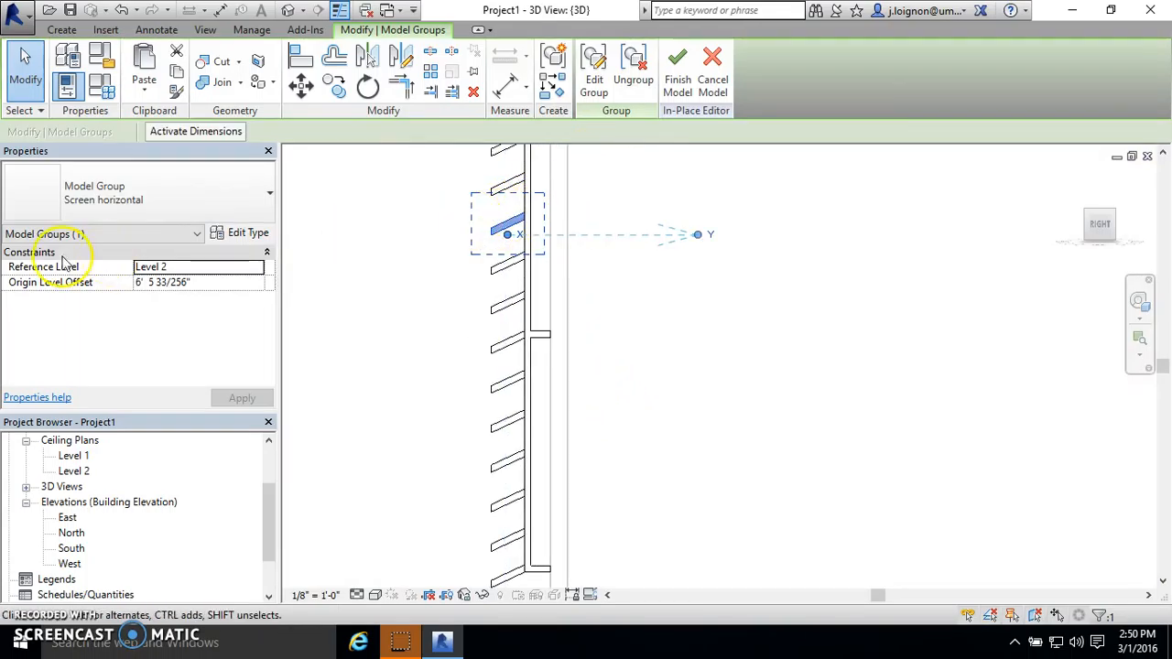
left_click_drag(506, 229, 516, 355)
left_click(547, 415)
scroll(546, 416, "down", 6)
scroll(527, 283, "up", 10)
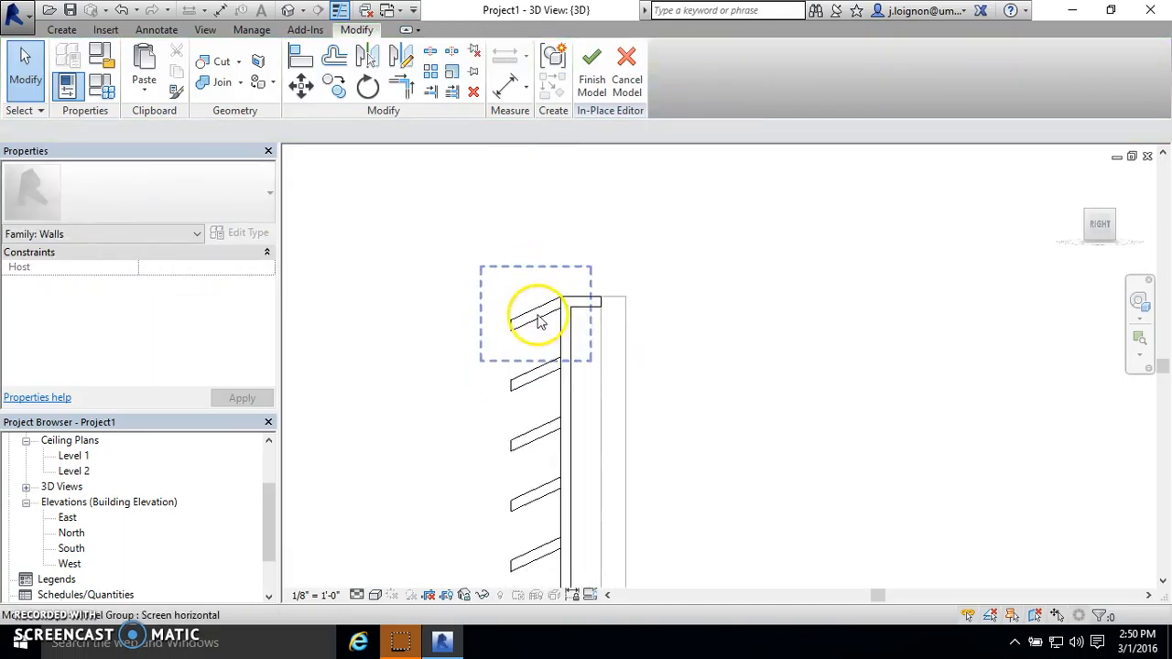
- Edit the extrusion sketch inside the top blade group, swinging the outer ends of both sloped edges down to 50° from the support
left_click(537, 318)
left_click(586, 60)
scroll(531, 324, "up", 2)
left_click(537, 326)
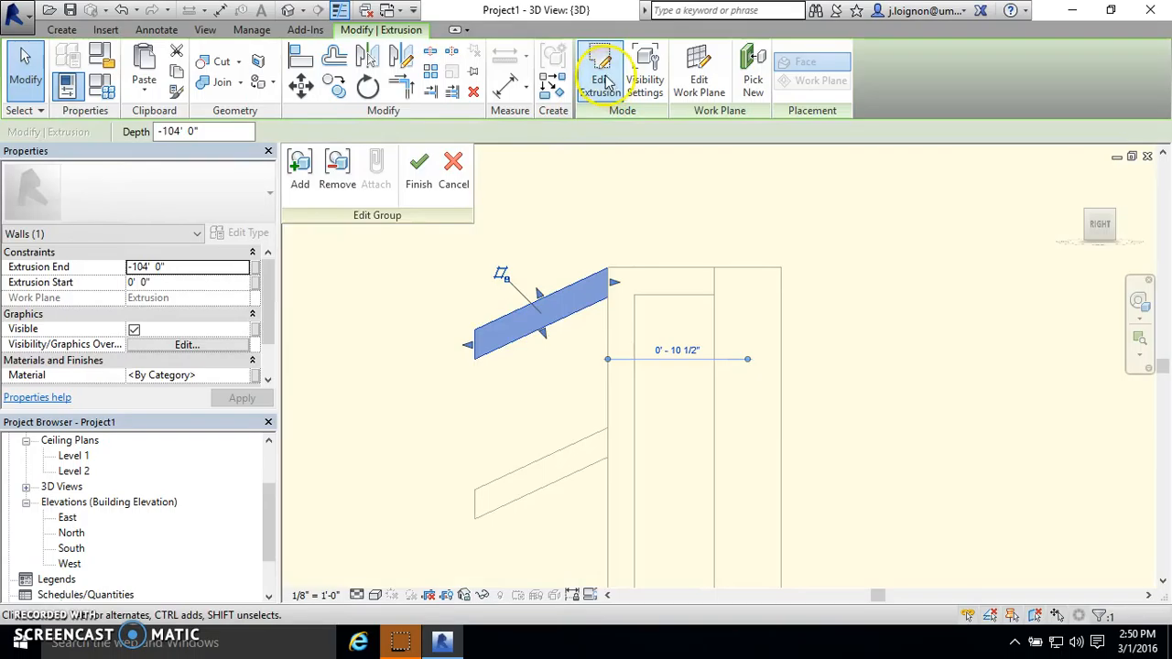
left_click(600, 80)
left_click(505, 342)
mouse_move(476, 359)
left_mouse_down()
mouse_move(483, 414)
mouse_move(485, 399)
left_mouse_up()
left_click(557, 289)
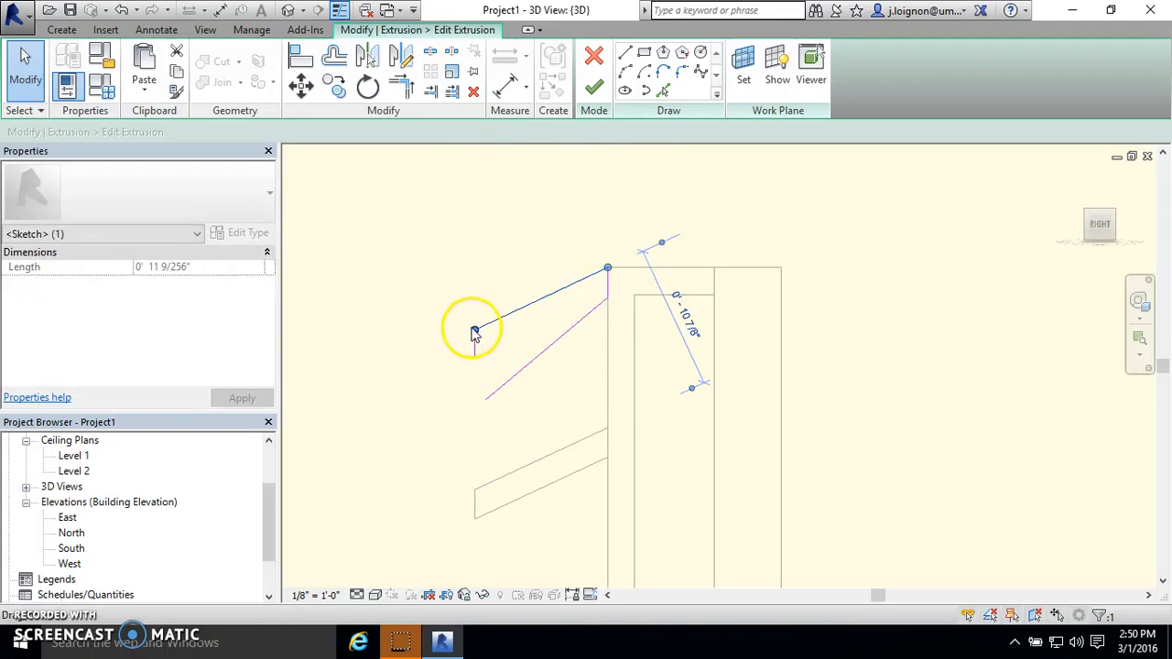
left_click_drag(474, 331, 483, 368)
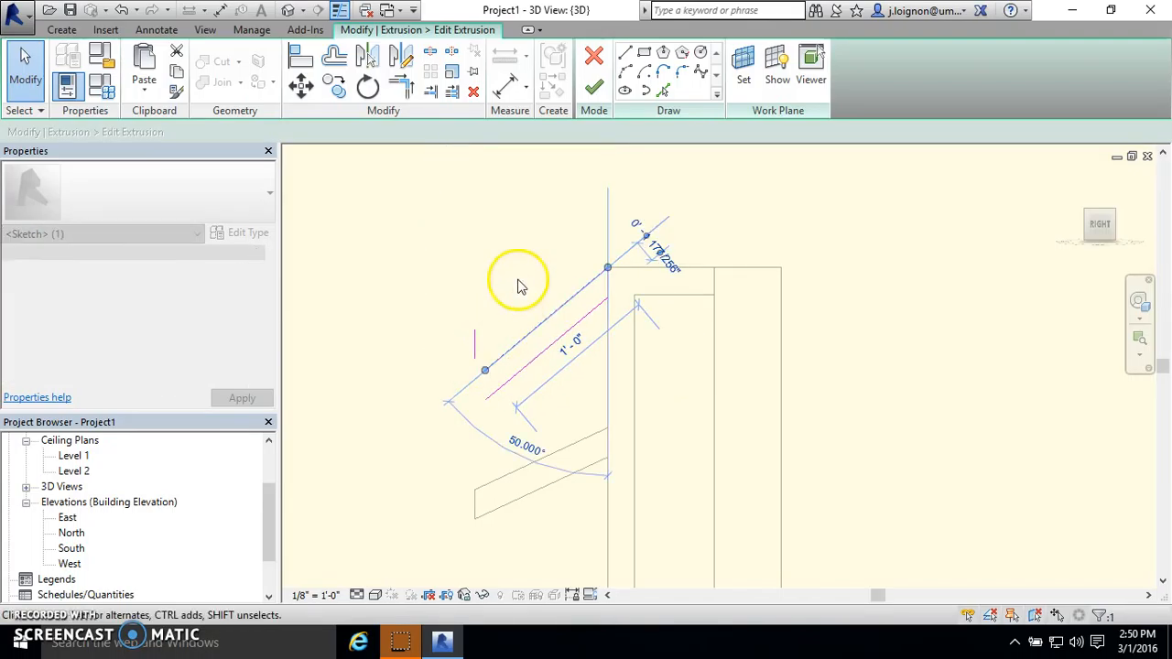
- Trim the blade profile's outer edge to the two steeper edges so the sketch forms a closed shape
left_click(403, 89)
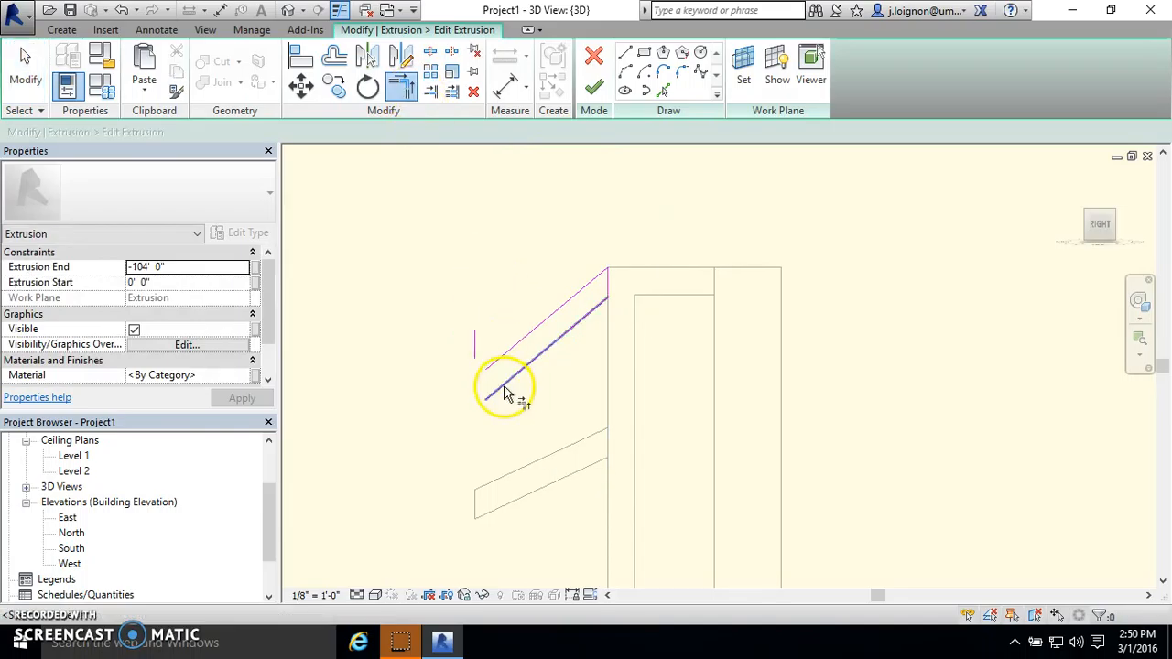
scroll(568, 315, "down", 7)
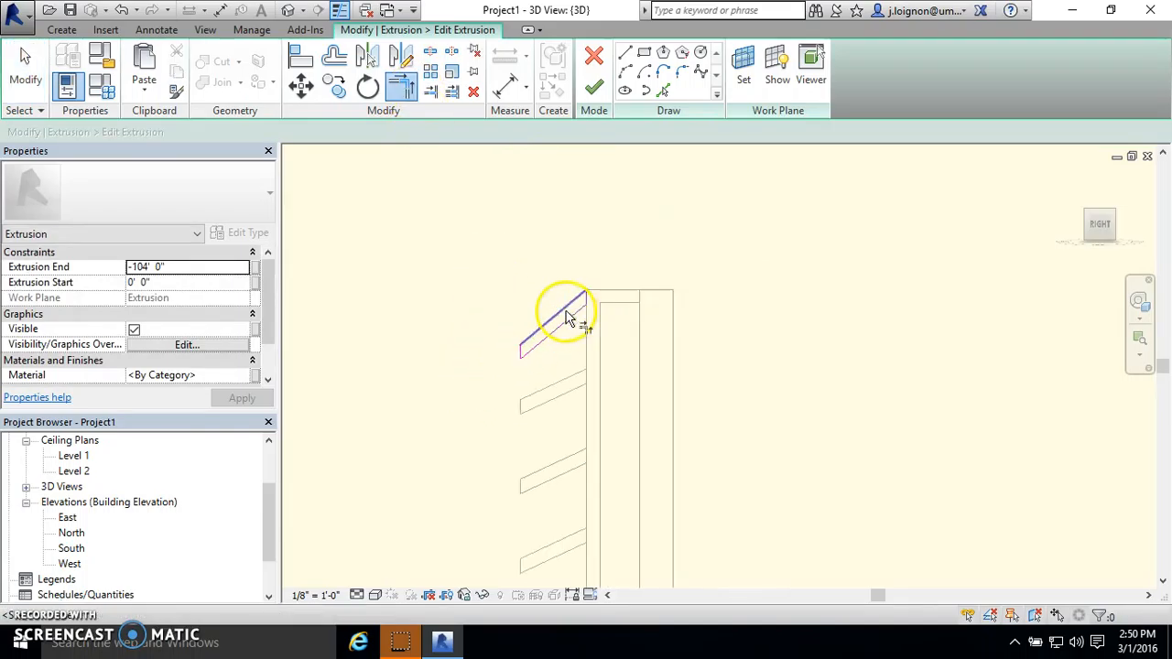
key("Escape")
scroll(568, 453, "down", 2)
scroll(567, 458, "down", 1)
scroll(576, 535, "up", 4)
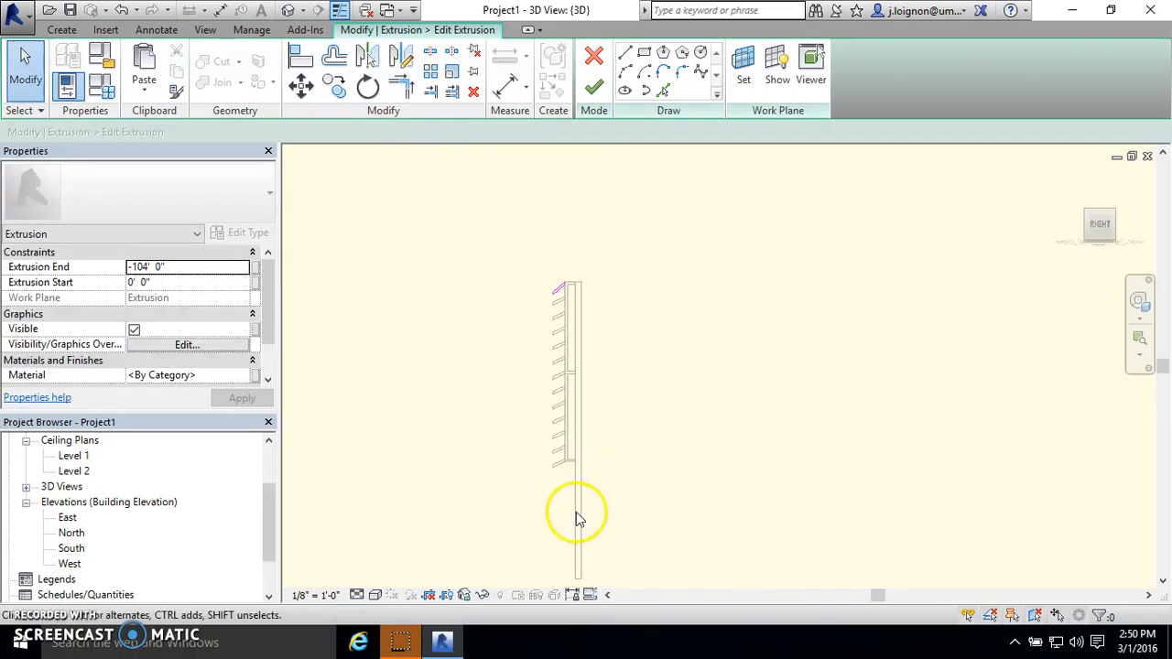
- Finish the blade's extrusion sketch and the group edit to apply the steeper slope to every blade copy
middle_click_drag(593, 227, 555, 303)
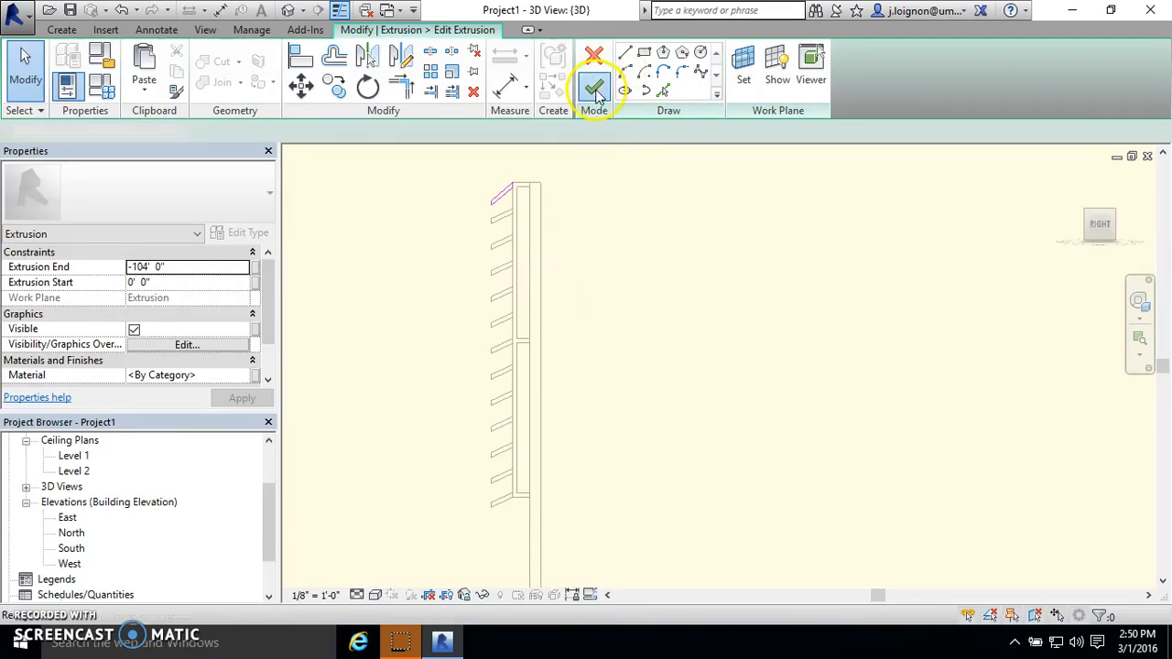
left_click(594, 89)
left_click(423, 183)
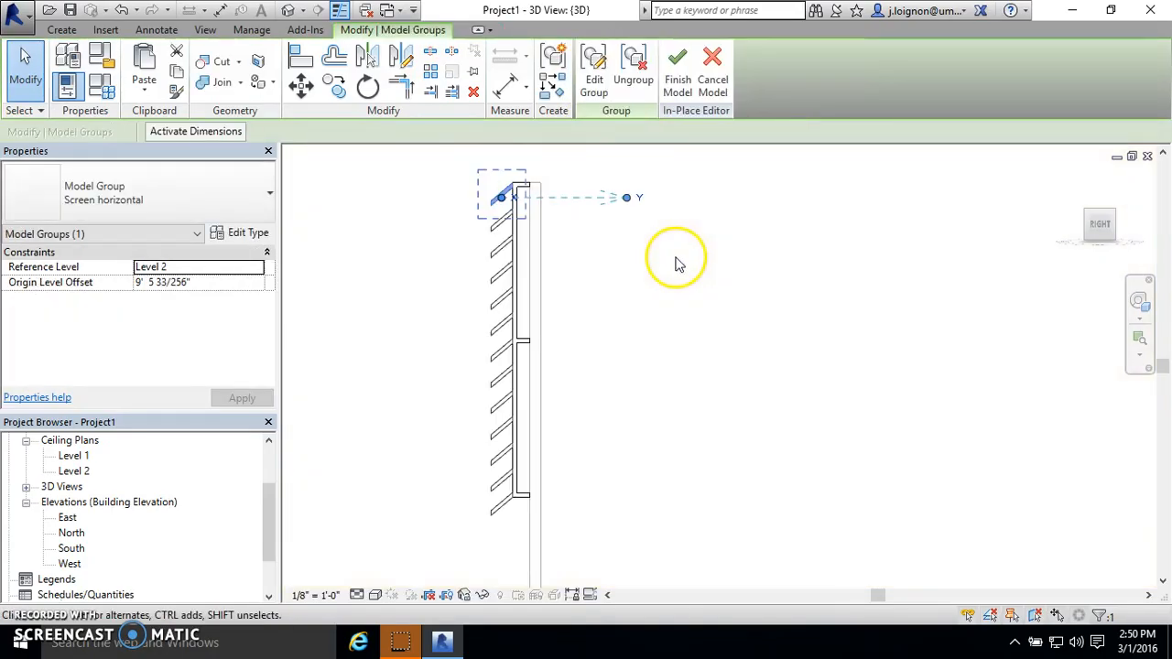
left_click(680, 275)
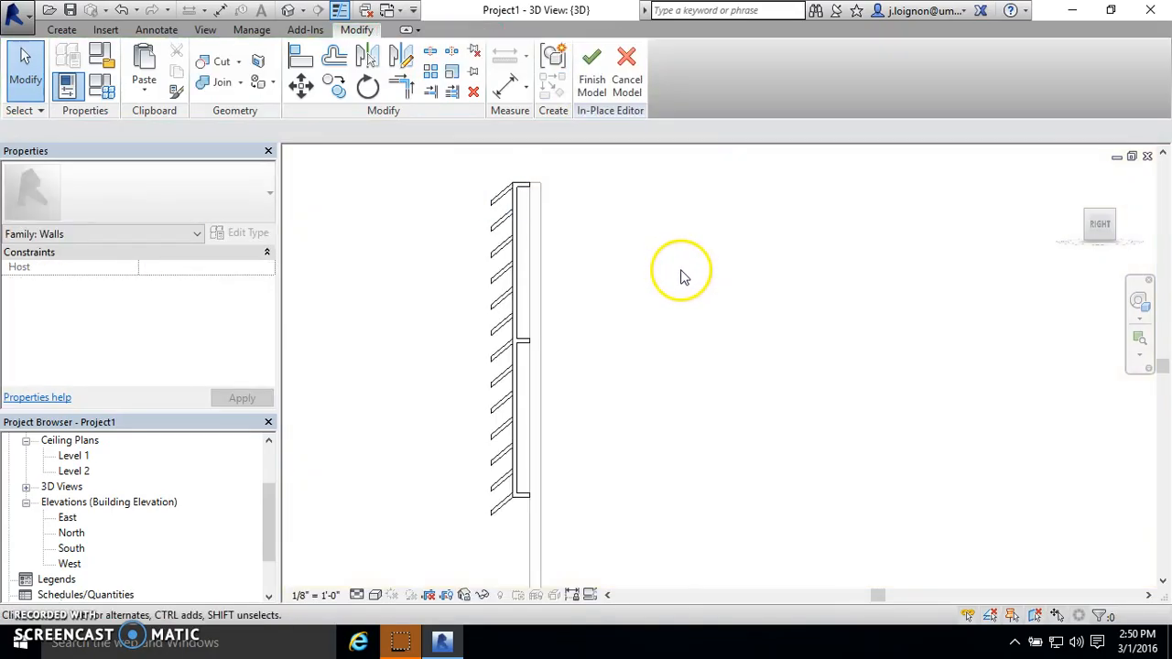
- Examine the steeper blades in 3D, finish the in-place screen model, and view the whole curtain wall at an angle
left_click(296, 11)
middle_click_drag(569, 284, 693, 273, "shift")
scroll(742, 407, "up", 3)
scroll(742, 407, "up", 3)
scroll(743, 414, "down", 3)
scroll(754, 156, "down", 4)
scroll(741, 234, "up", 2)
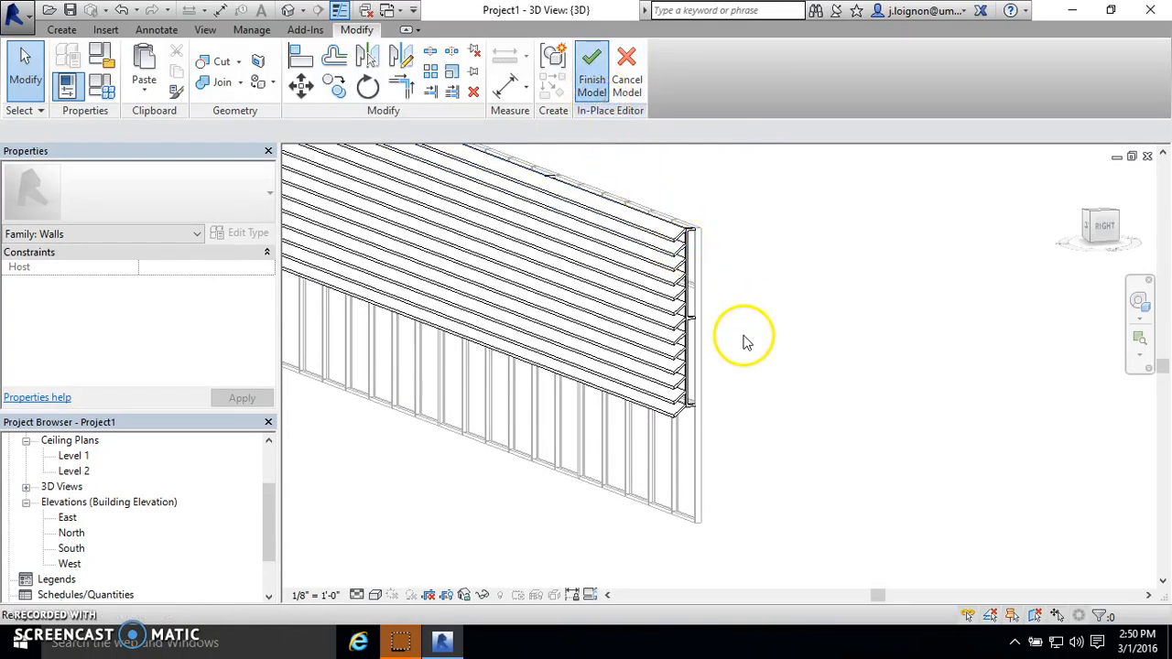
scroll(743, 426, "down", 2)
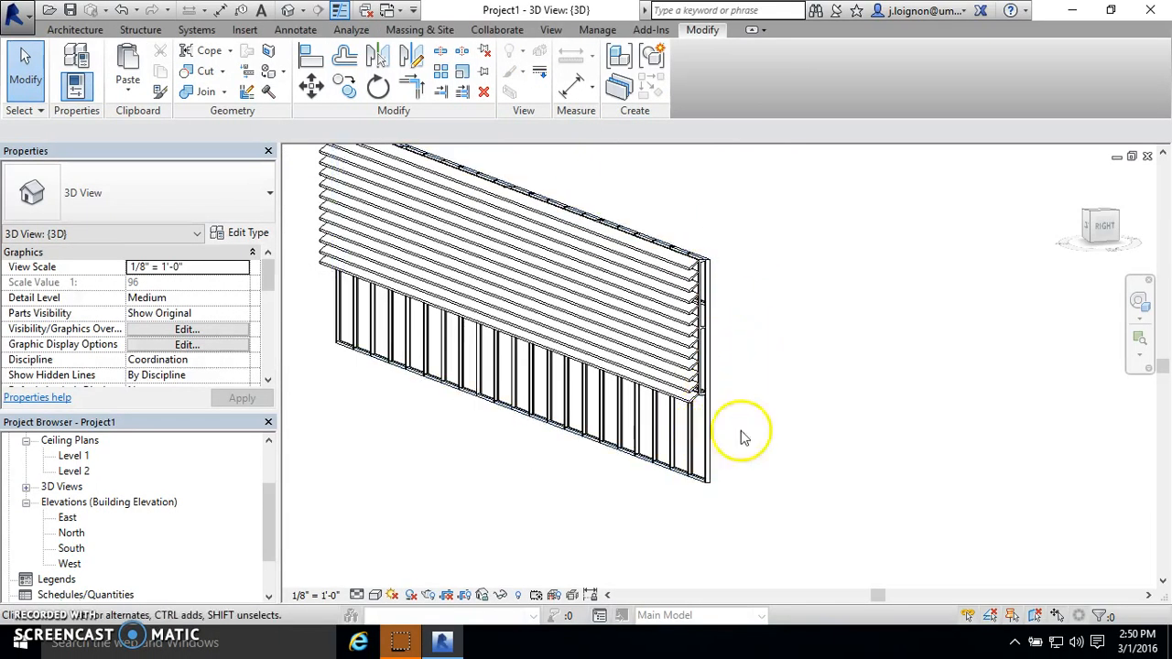
middle_click_drag(689, 336, 692, 273, "shift")
middle_click_drag(603, 277, 610, 314, "shift")
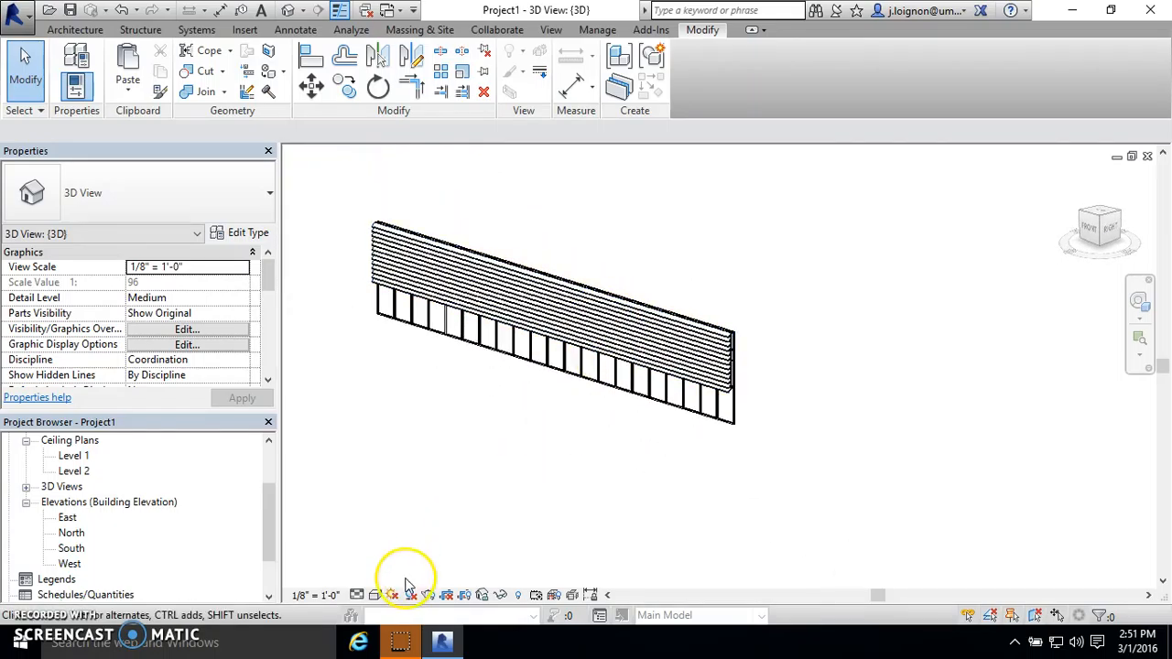
- Start a new in-place model in the Walls category without saving the project, giving it a name beginning with "sc"
left_click(75, 29)
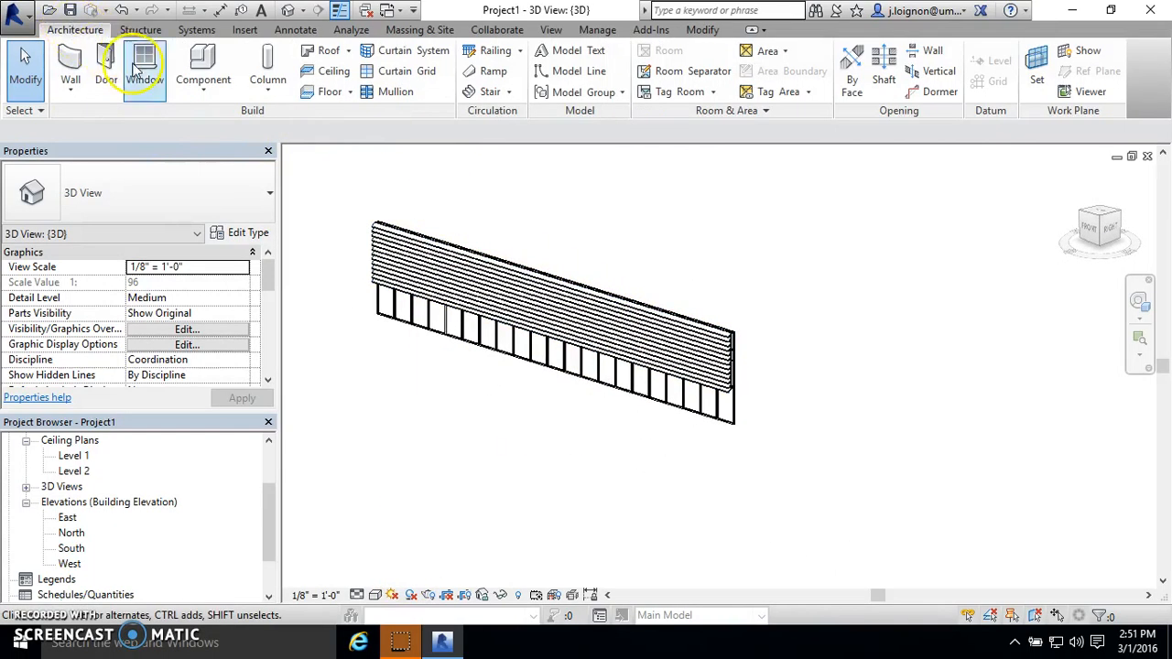
left_click(202, 91)
left_click(241, 157)
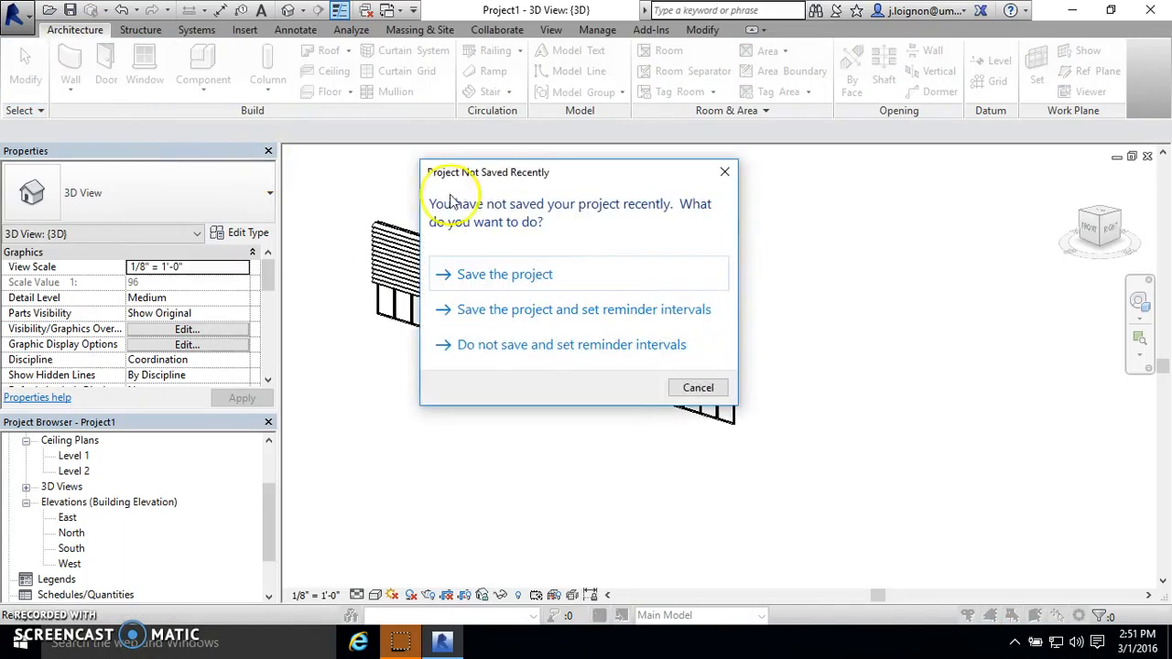
left_click(696, 385)
scroll(531, 311, "down", 10)
double_click(499, 318)
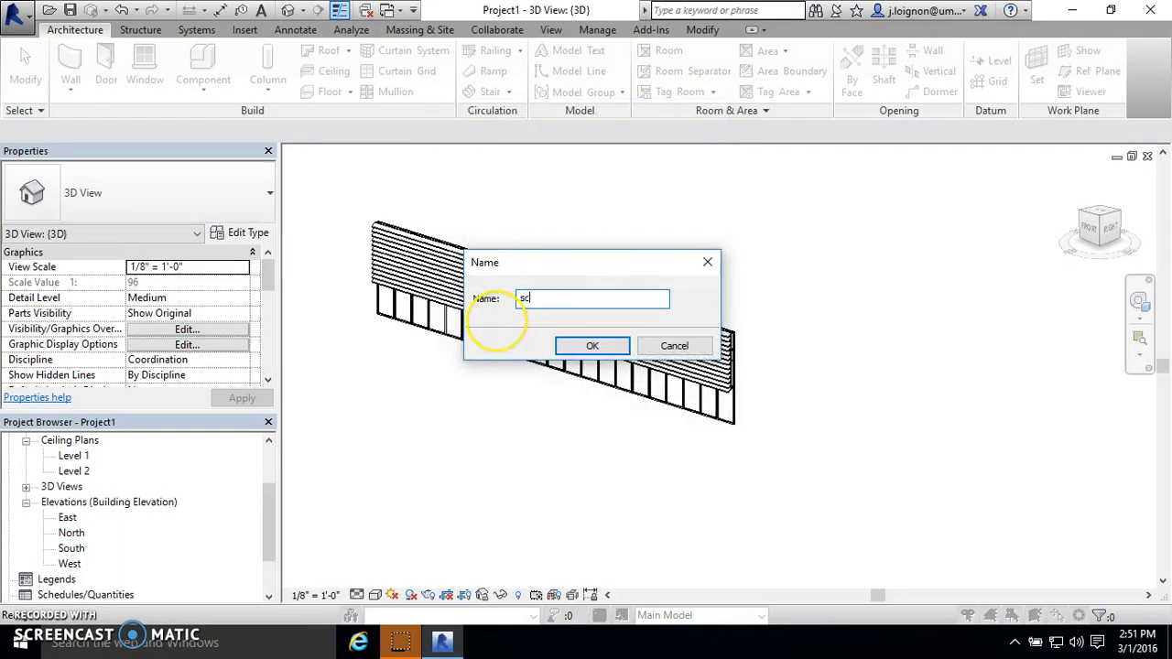
key("Return")
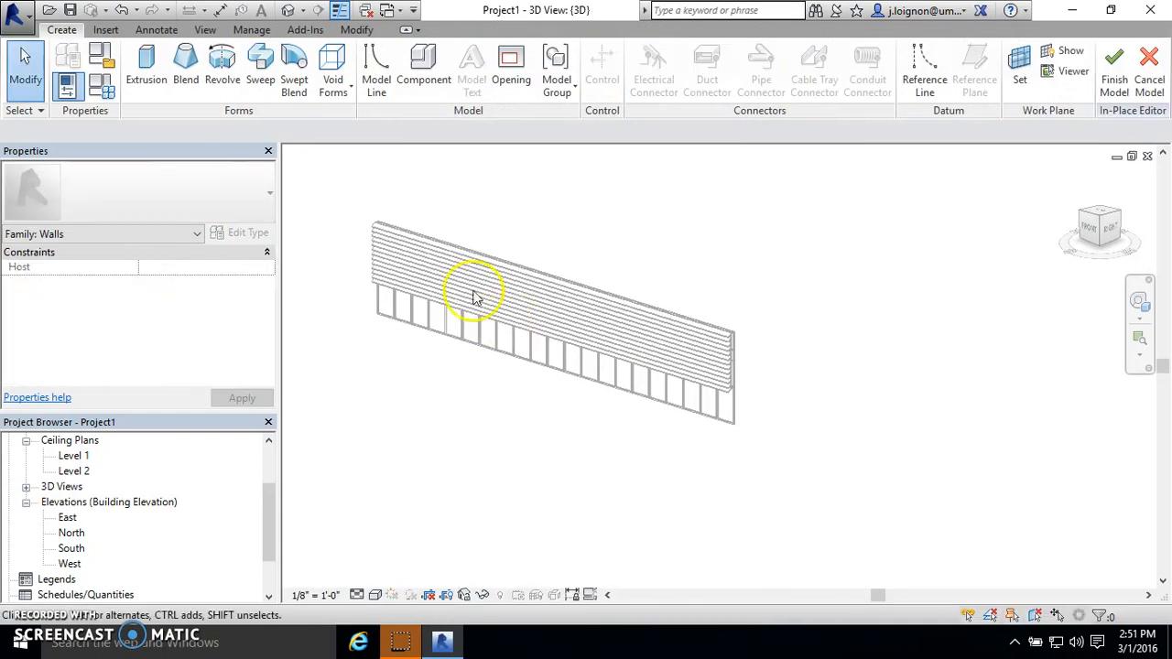
- Start an extrusion with a rectangular profile in the new in-place model
left_click(146, 73)
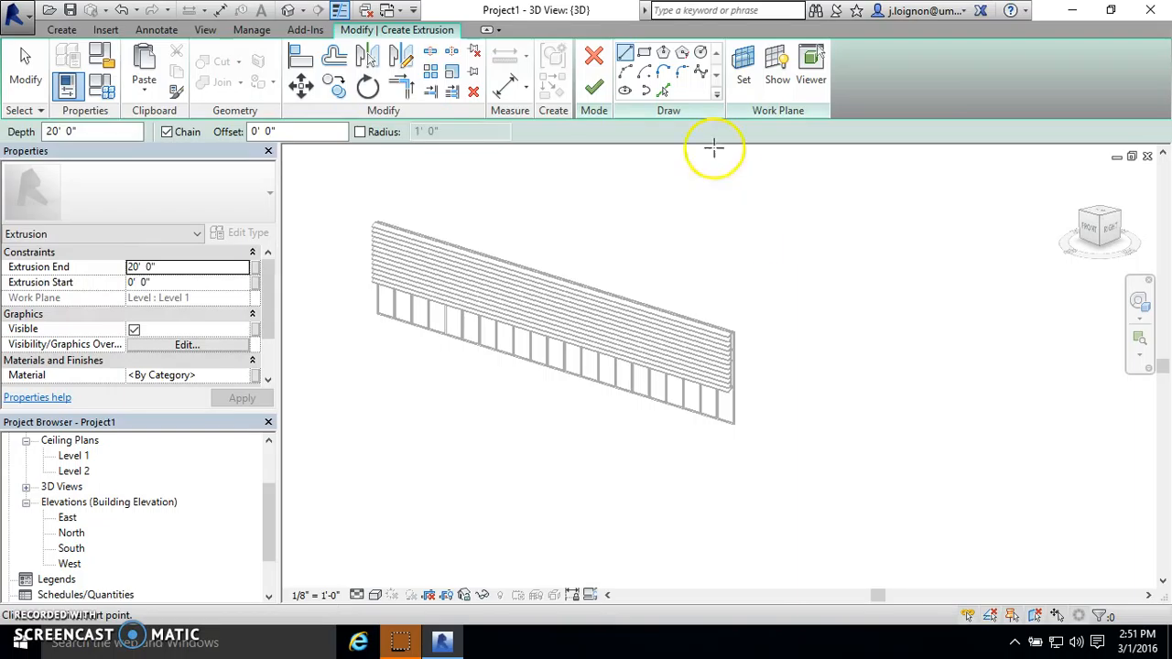
left_click(643, 52)
scroll(837, 427, "up", 2)
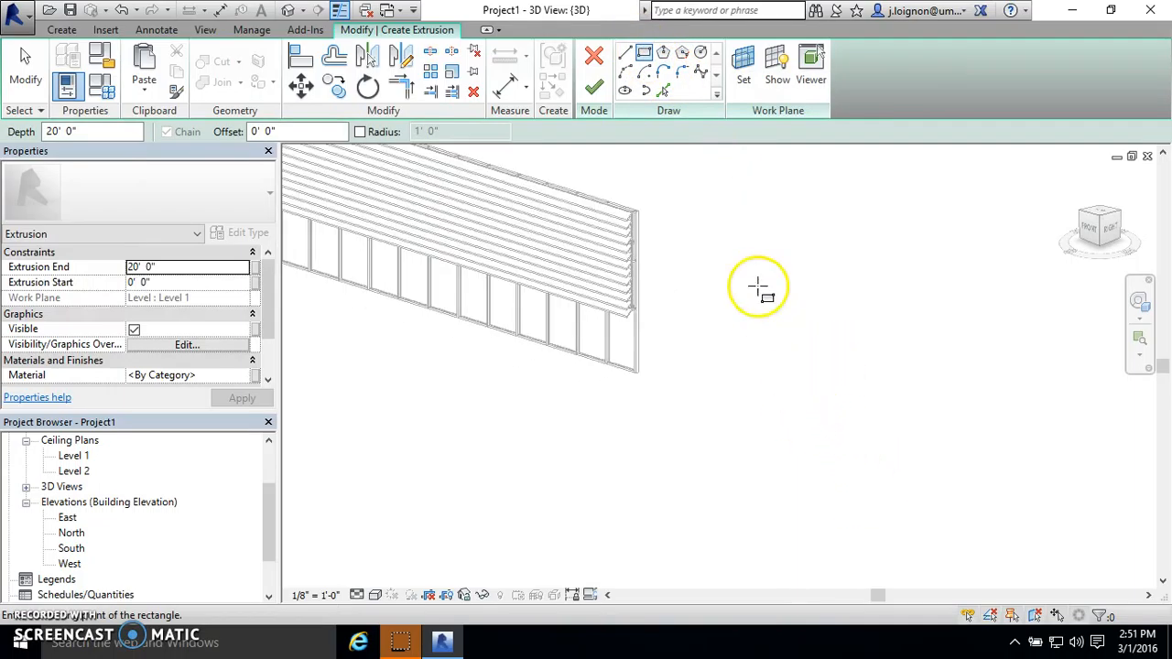
left_click(743, 87)
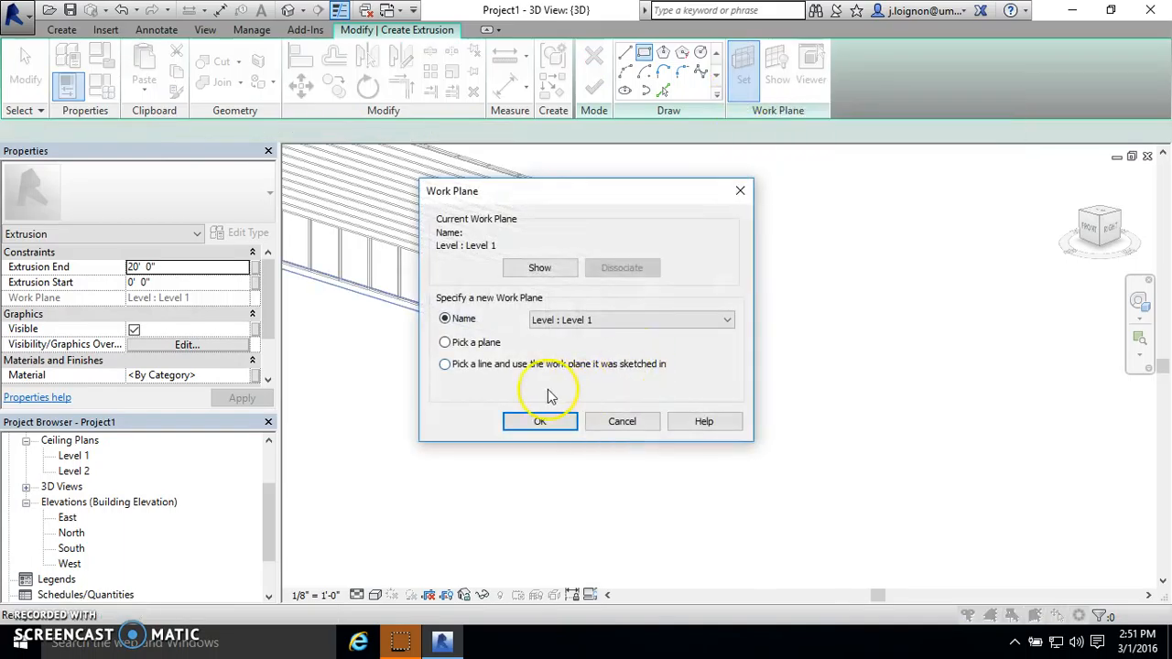
left_click(541, 423)
scroll(617, 348, "up", 5)
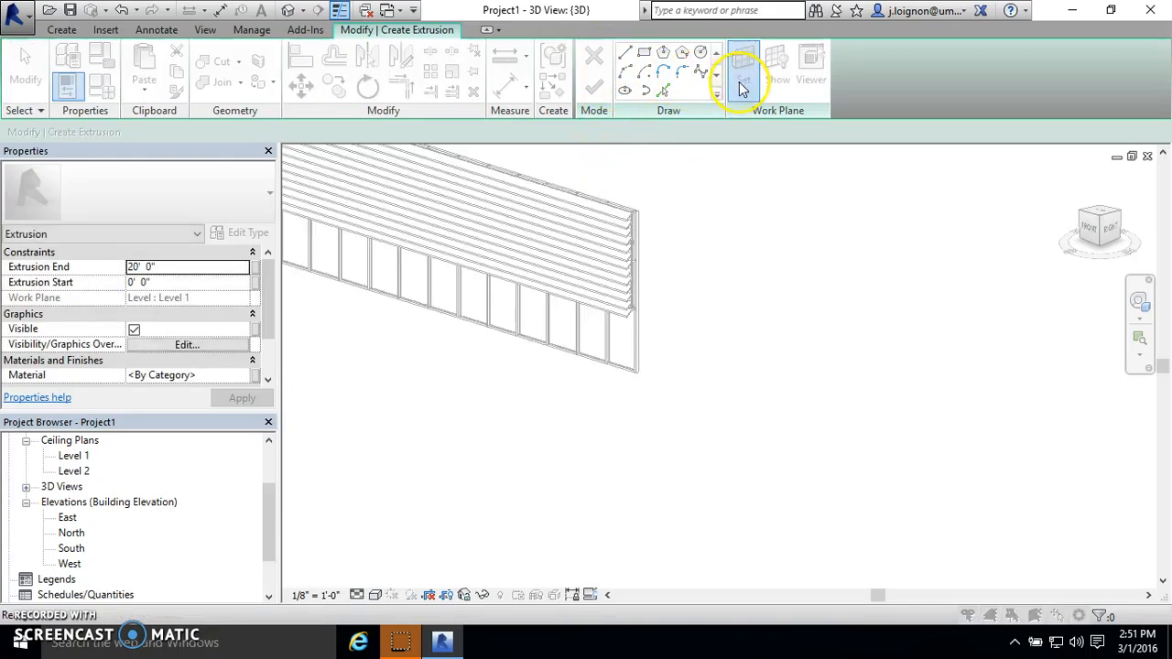
left_click(743, 73)
left_click(540, 421)
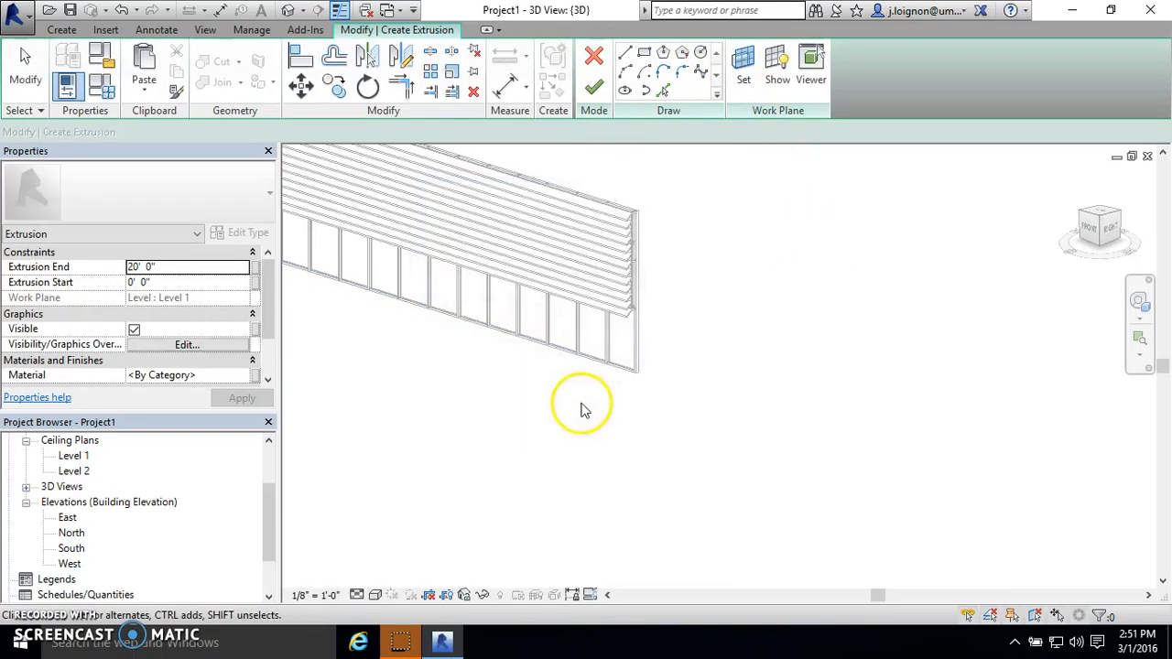
- Draw a rectangular extrusion profile about 28' 6" by 6' 6" on Level 1, in the open area beyond the curtain wall's end
left_click(644, 52)
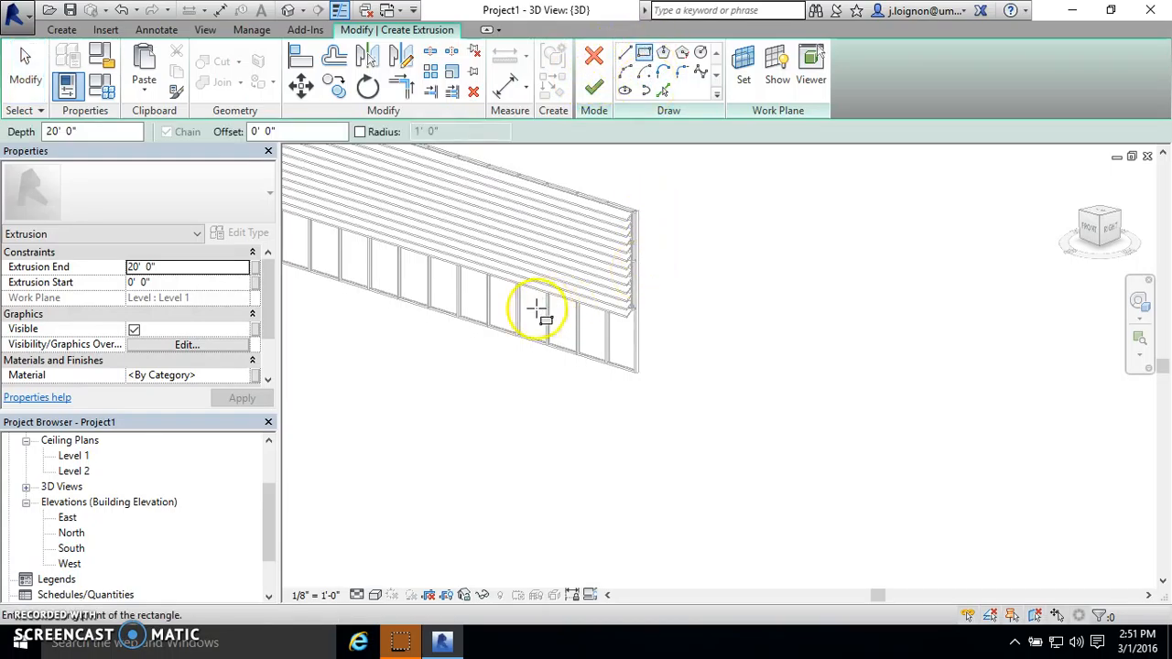
scroll(538, 311, "down", 5)
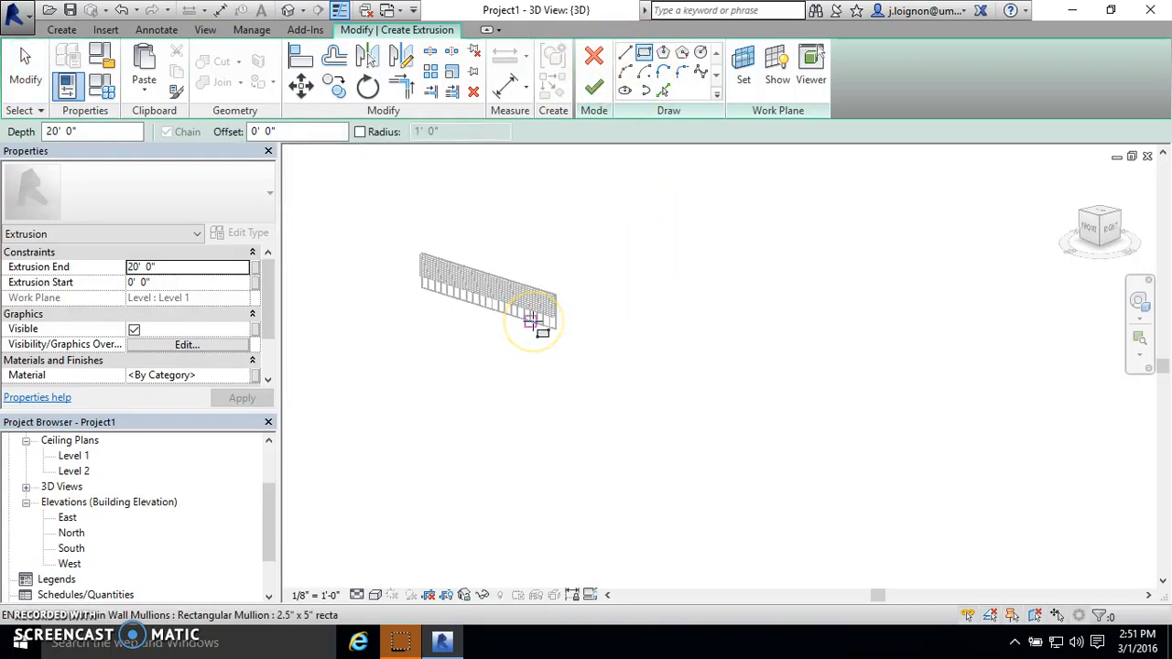
scroll(610, 367, "up", 3)
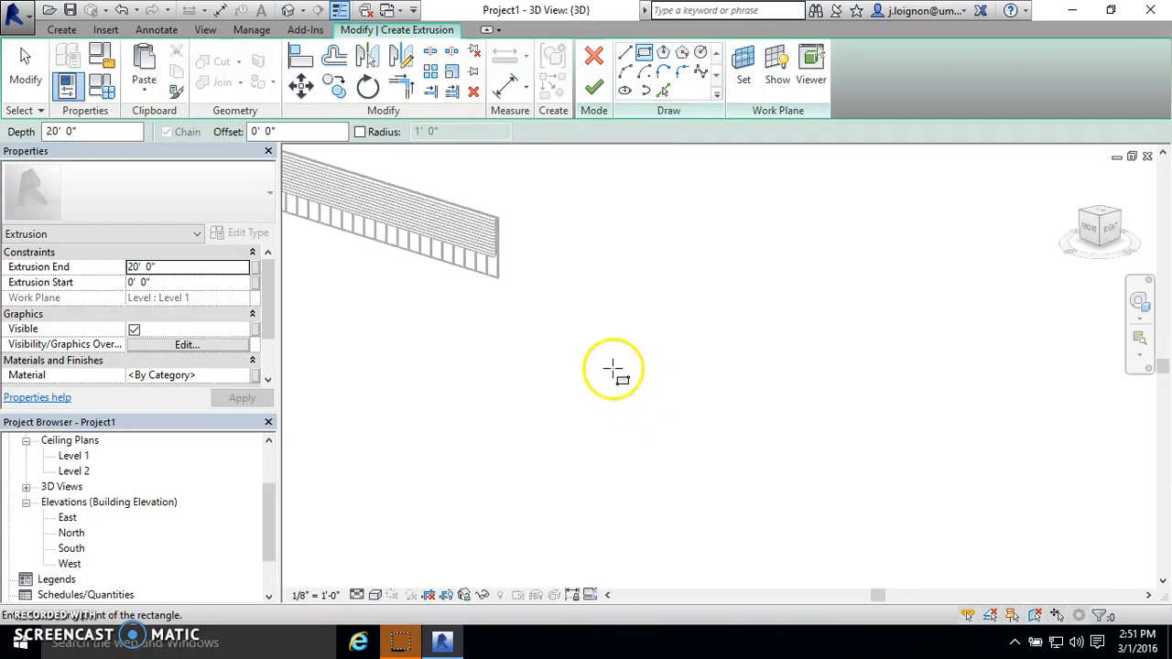
scroll(543, 308, "up", 2)
left_click(542, 309)
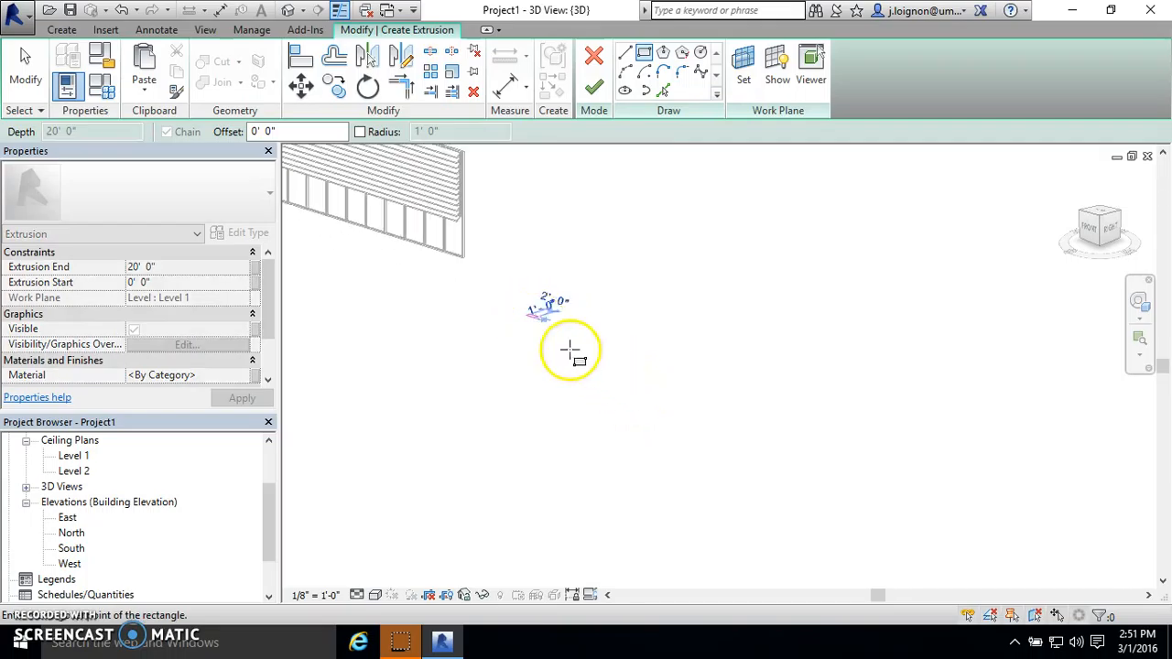
left_click(617, 357)
key("Escape")
scroll(597, 291, "up", 3)
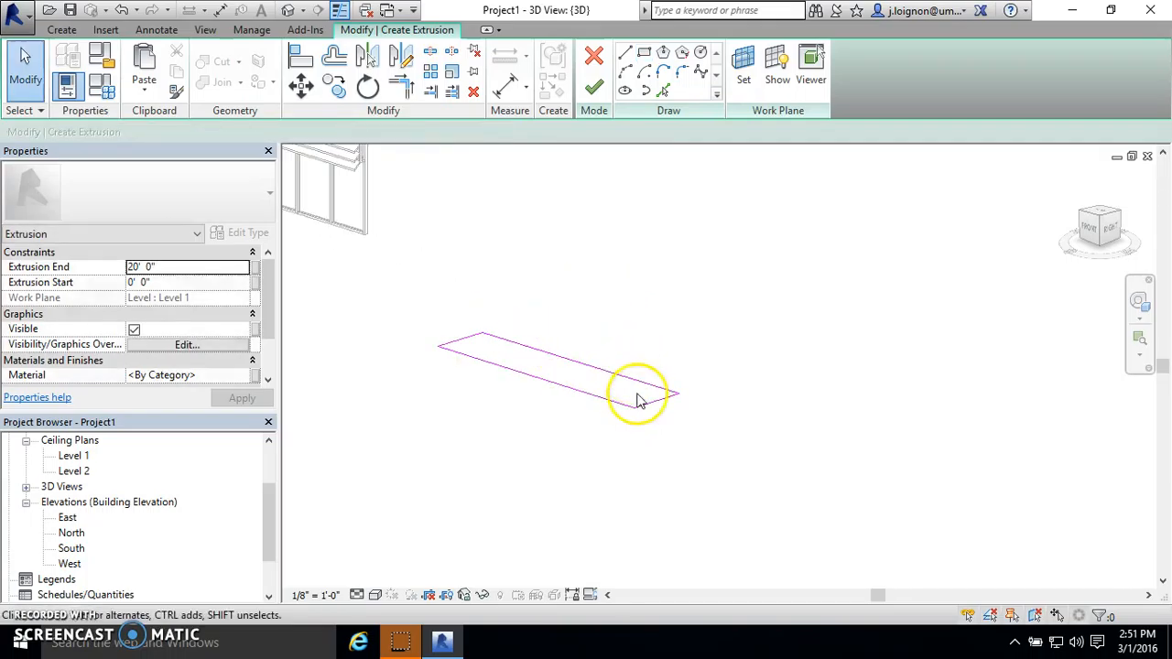
- Resize the rectangular extrusion profile to 4' long by 2" wide
left_click(655, 402)
left_click(518, 378)
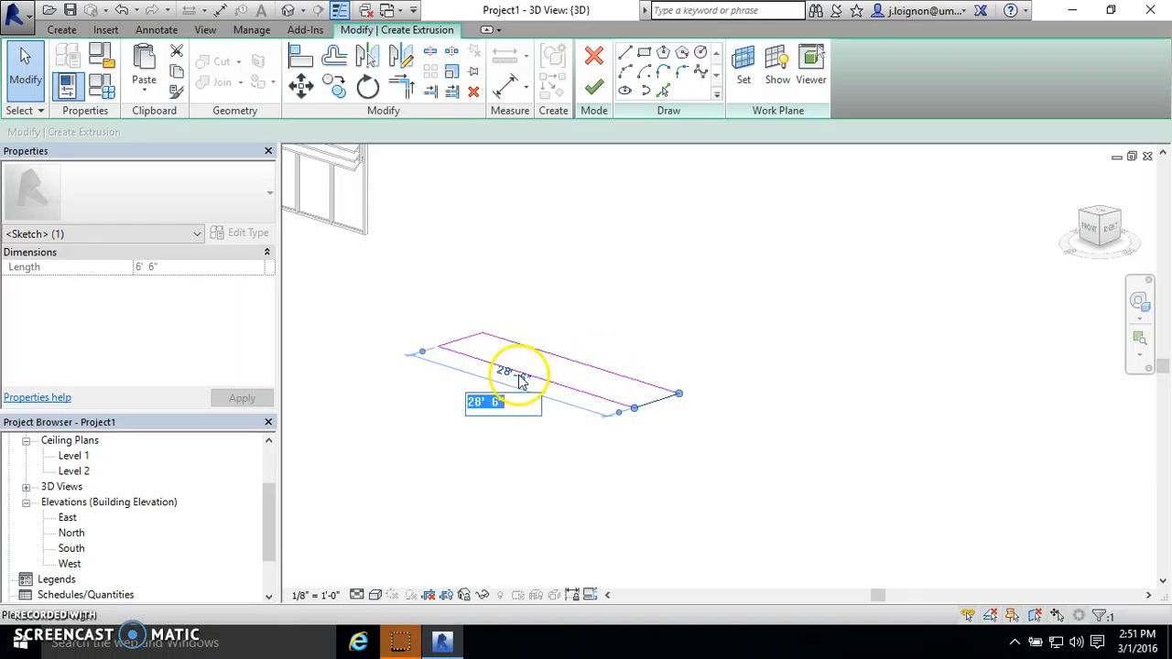
type("4")
key("Return")
scroll(497, 329, "up", 3)
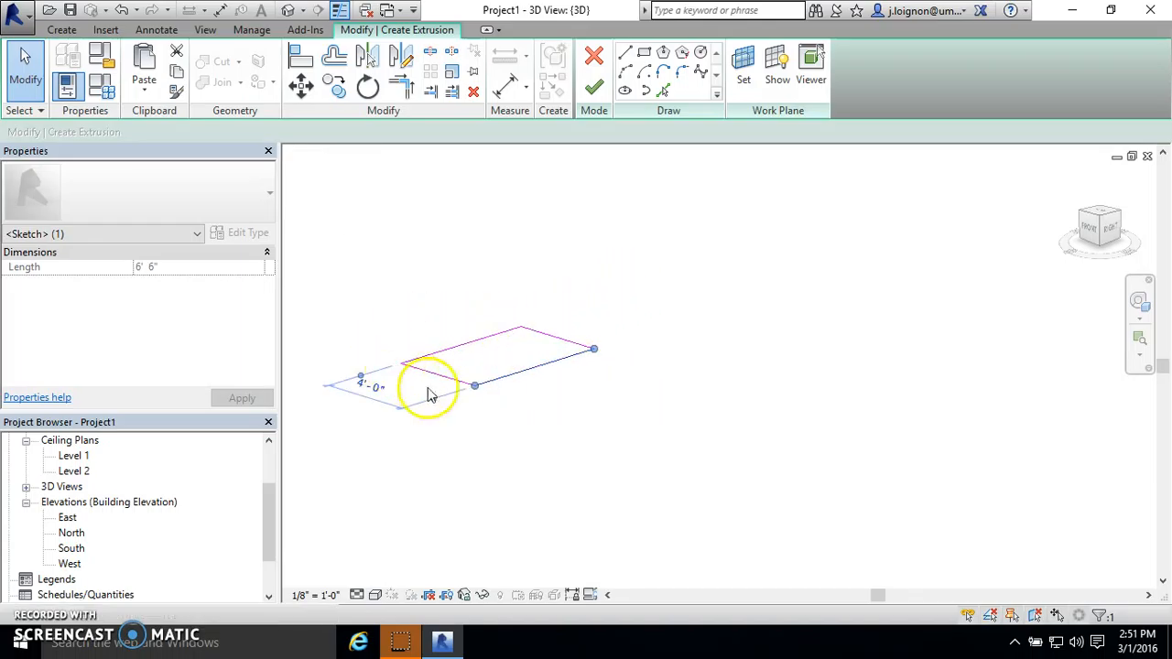
left_click(441, 377)
left_click(443, 319)
type("2\"")
key("Return")
left_click(628, 255)
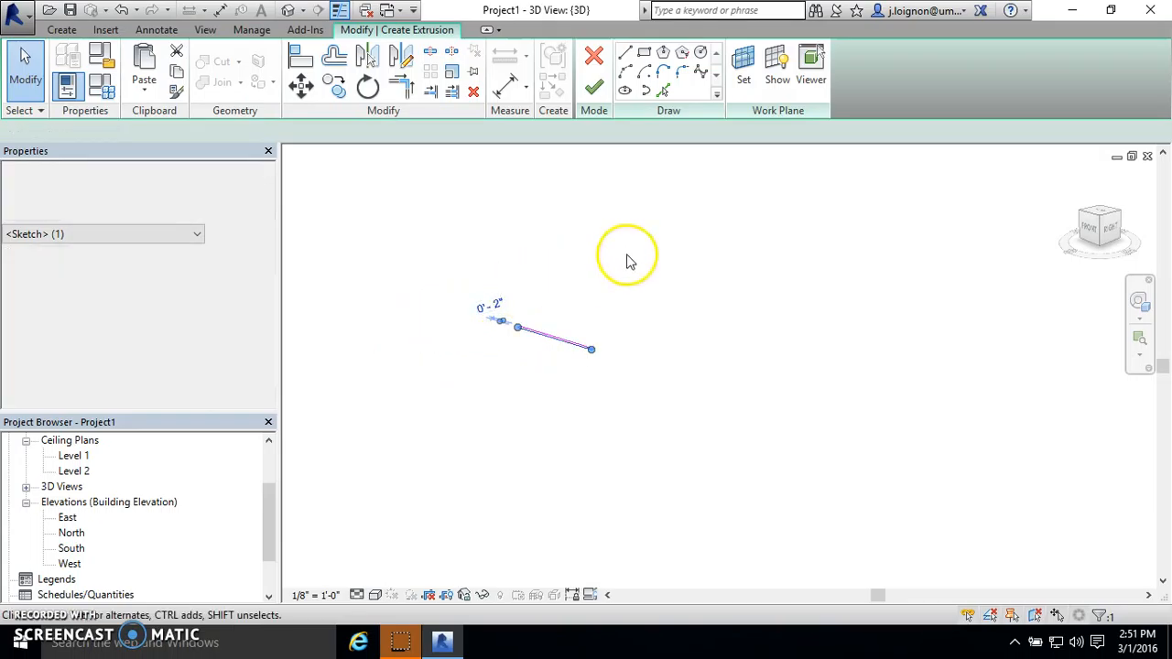
- Set the extrusion end to 8' 0" and finish the extrusion as a thin upright panel
scroll(531, 321, "up", 4)
left_click(186, 264)
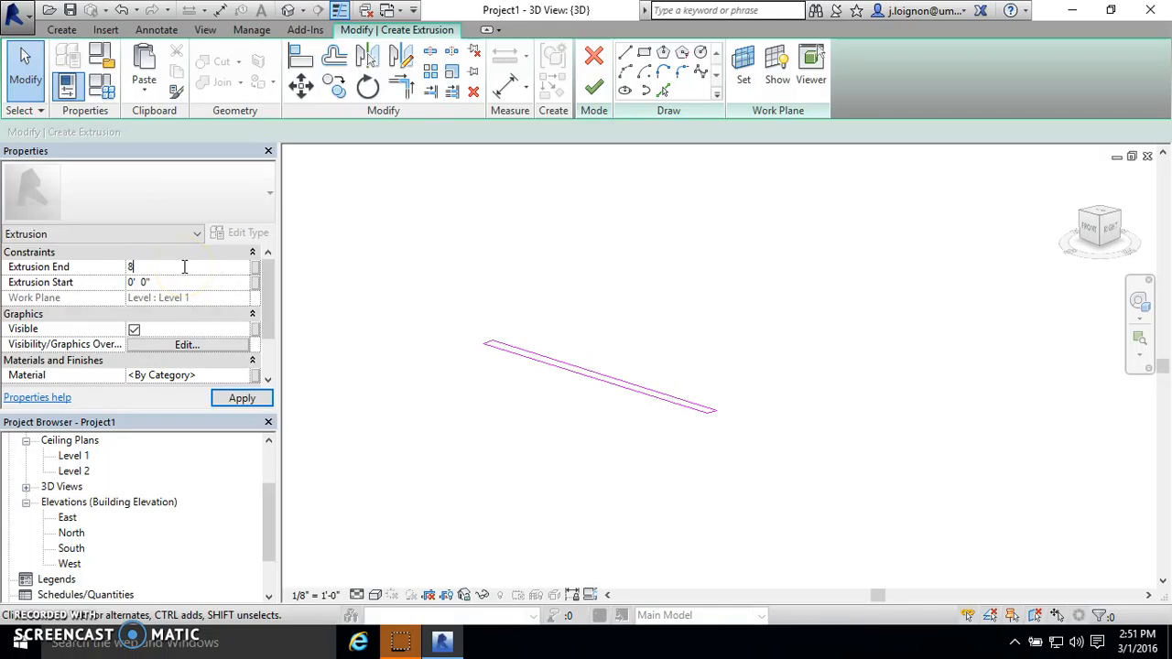
left_click(594, 87)
left_click(824, 352)
scroll(688, 479, "down", 3)
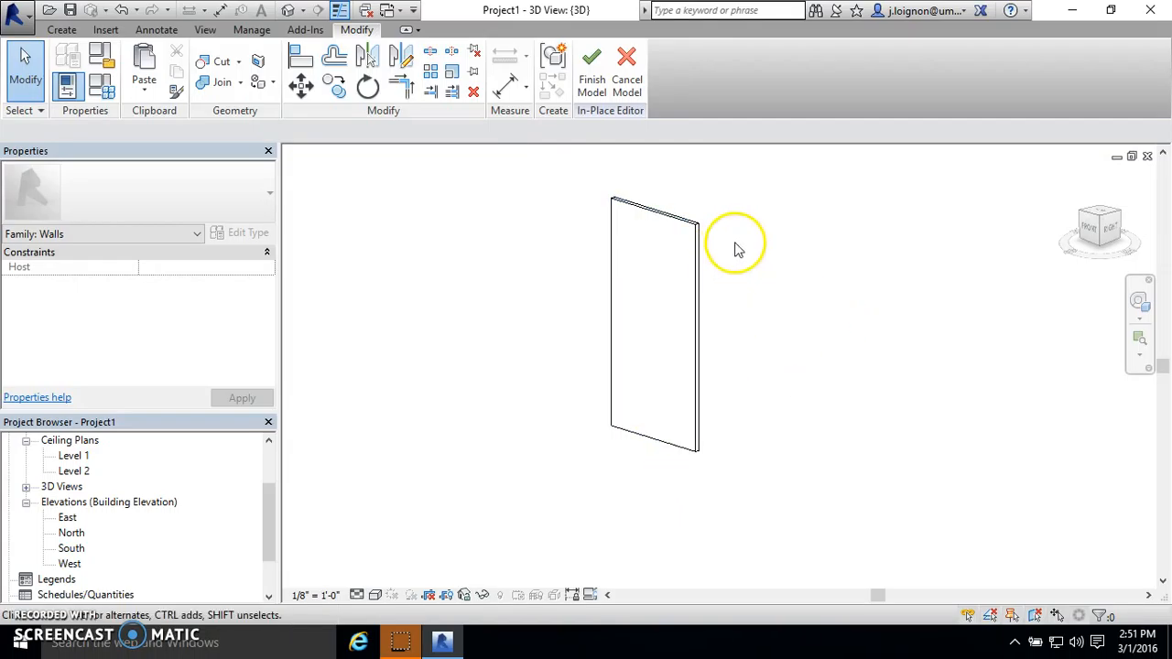
scroll(737, 249, "up", 2)
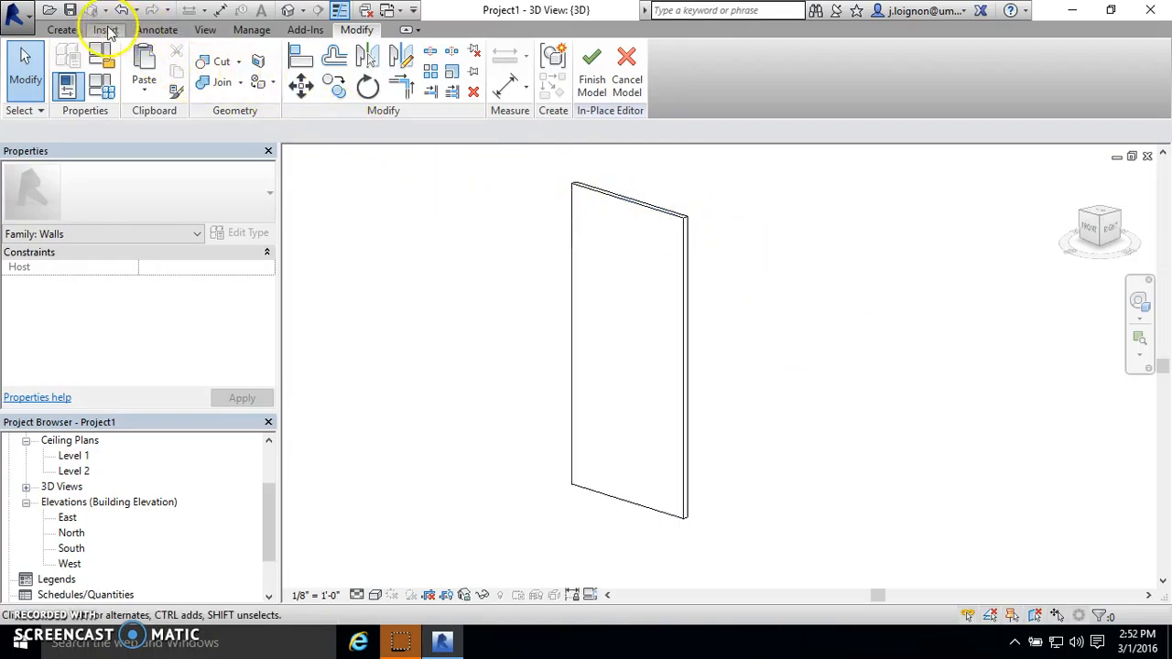
- Start a void extrusion in the in-place model
left_click(62, 30)
left_click(335, 90)
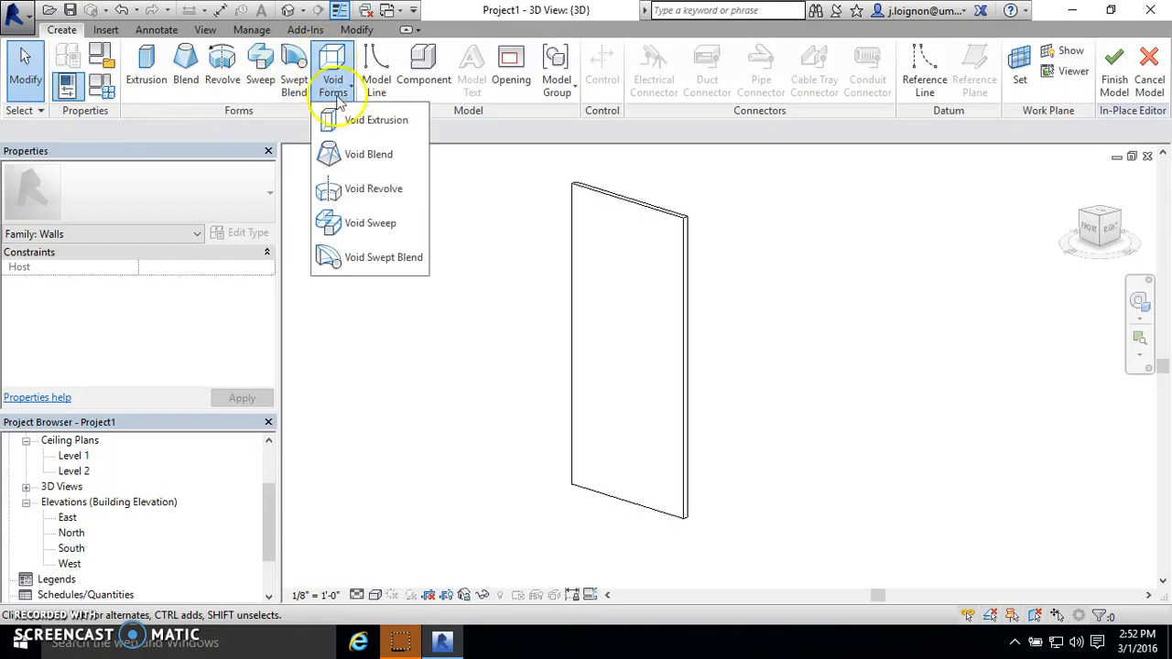
left_click(361, 120)
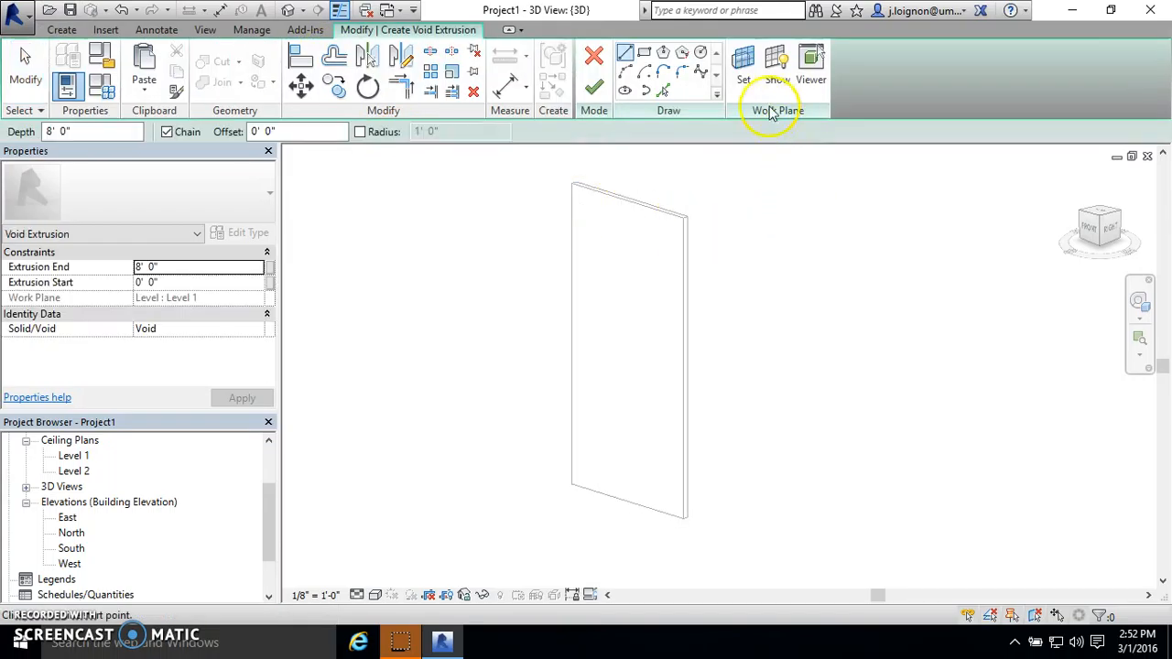
- Try to pick the panel's front face edges as the void profile while the work plane is Level 1
left_click(663, 90)
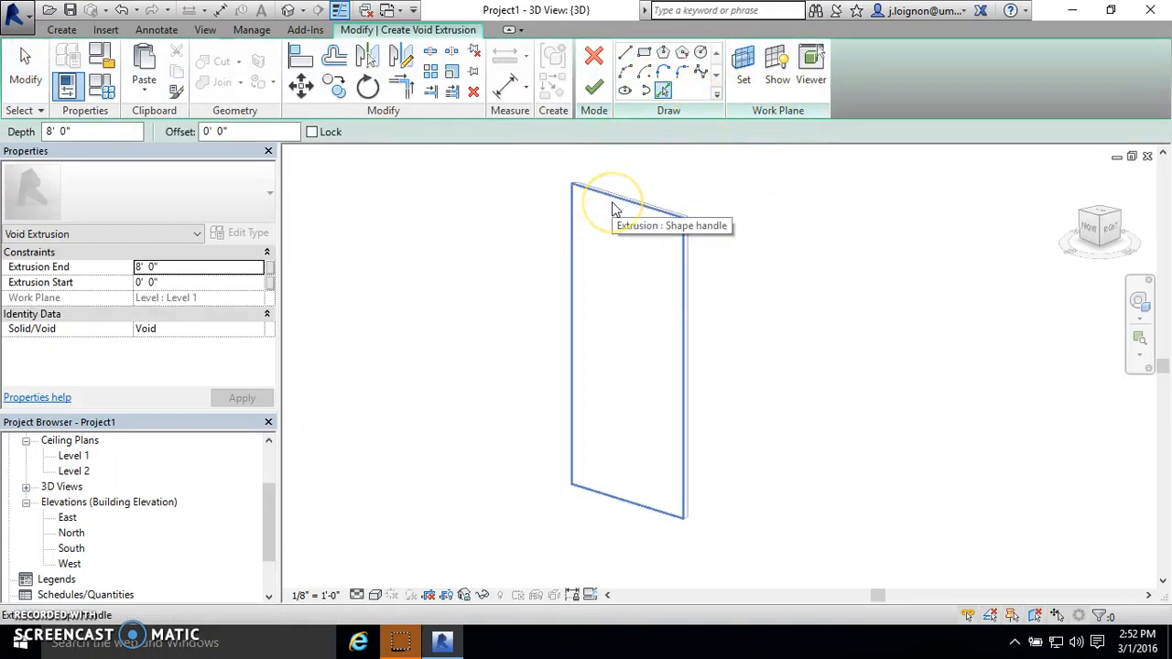
left_click(619, 204)
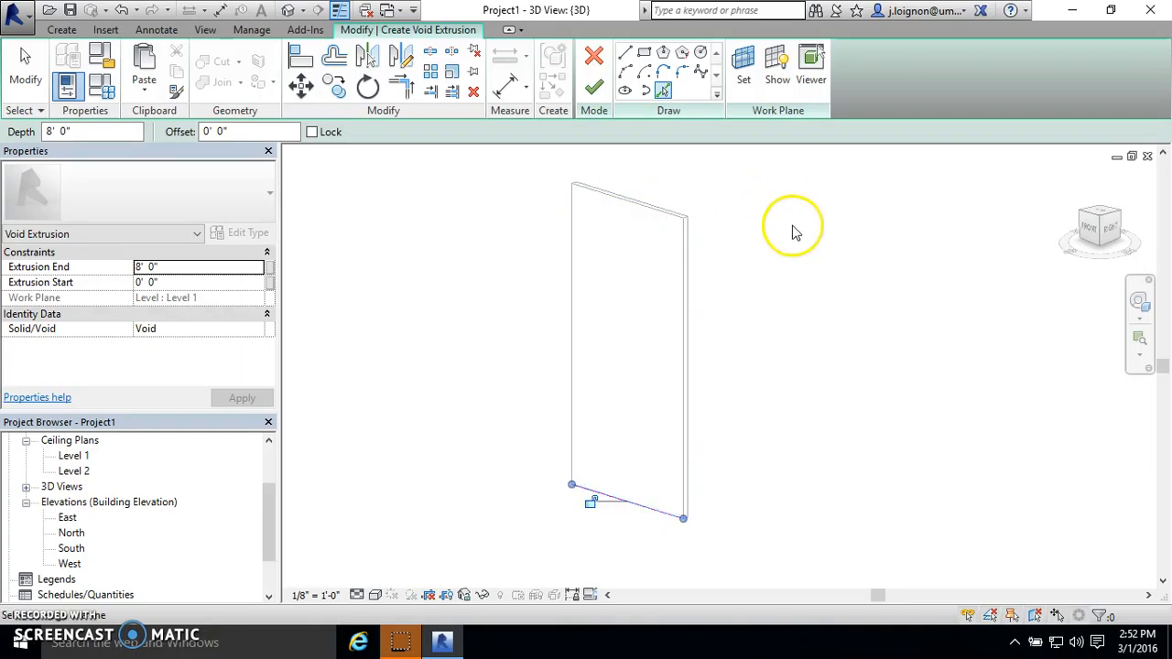
key("Escape")
scroll(673, 220, "up", 5)
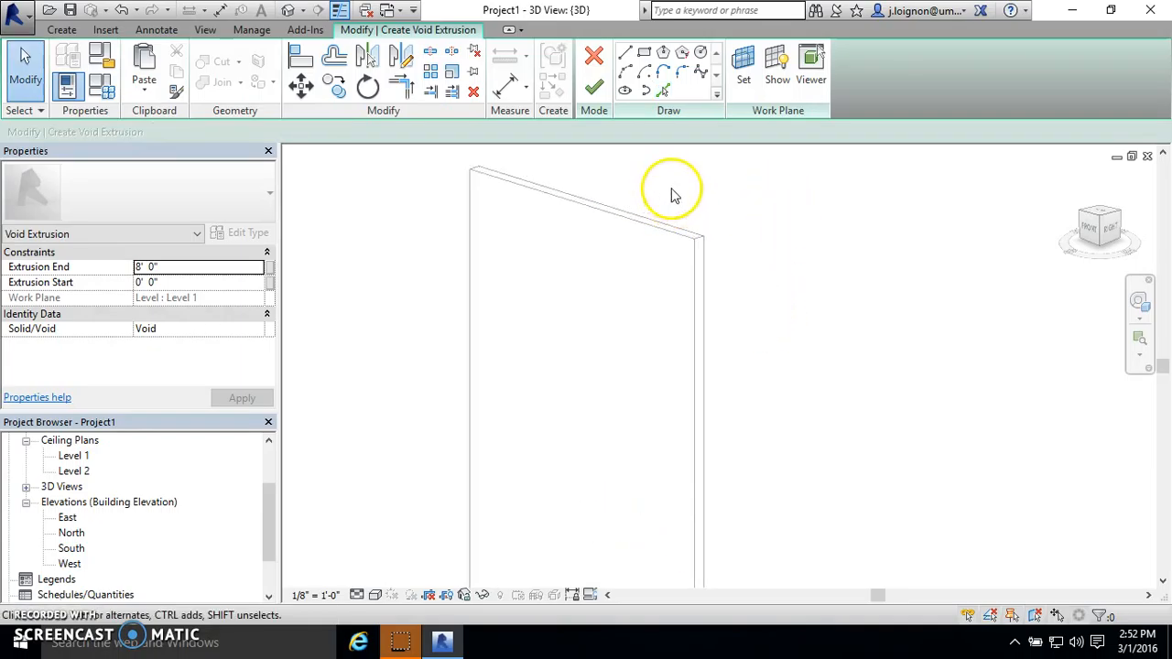
scroll(674, 240, "down", 3)
left_click(663, 91)
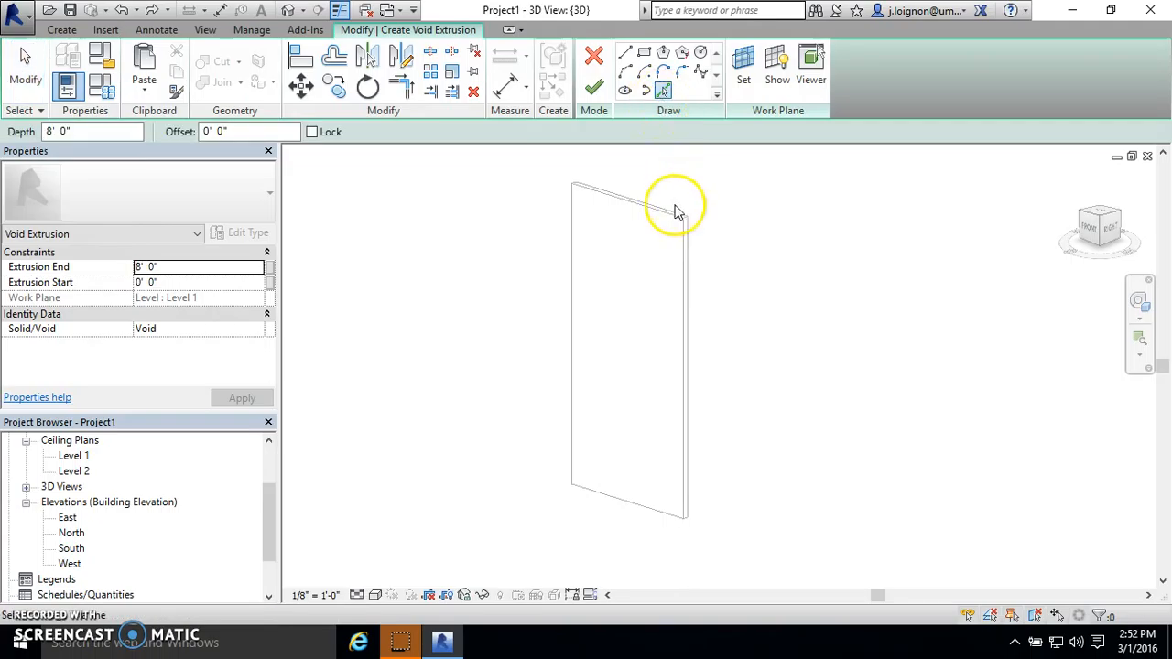
left_click(670, 220)
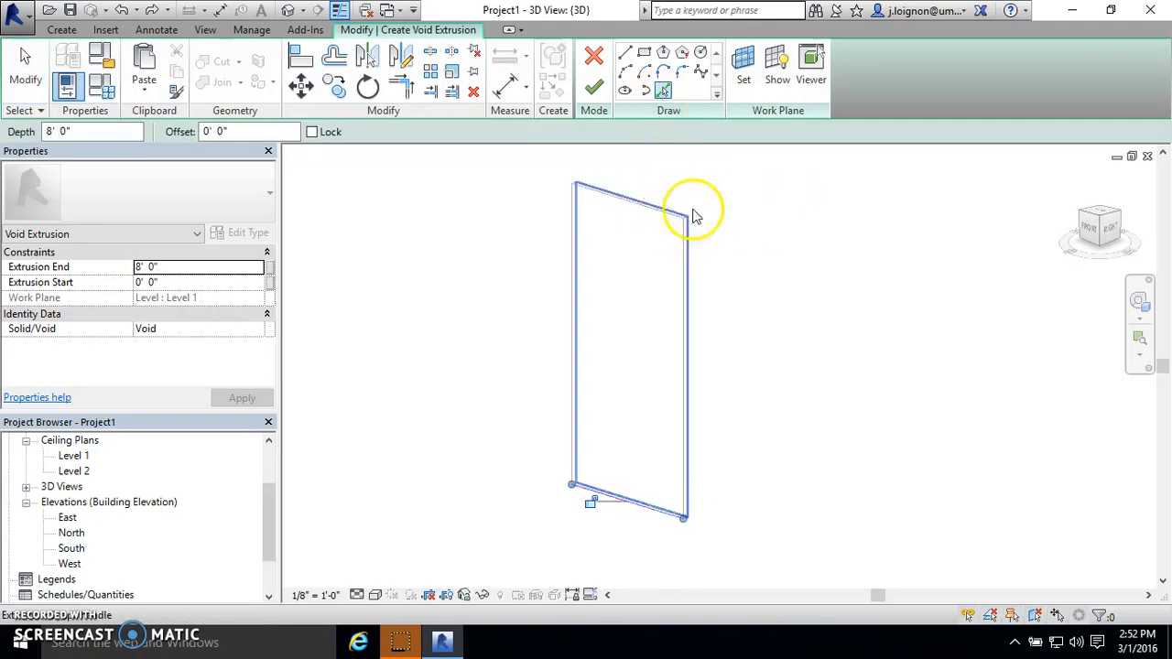
left_click(686, 449)
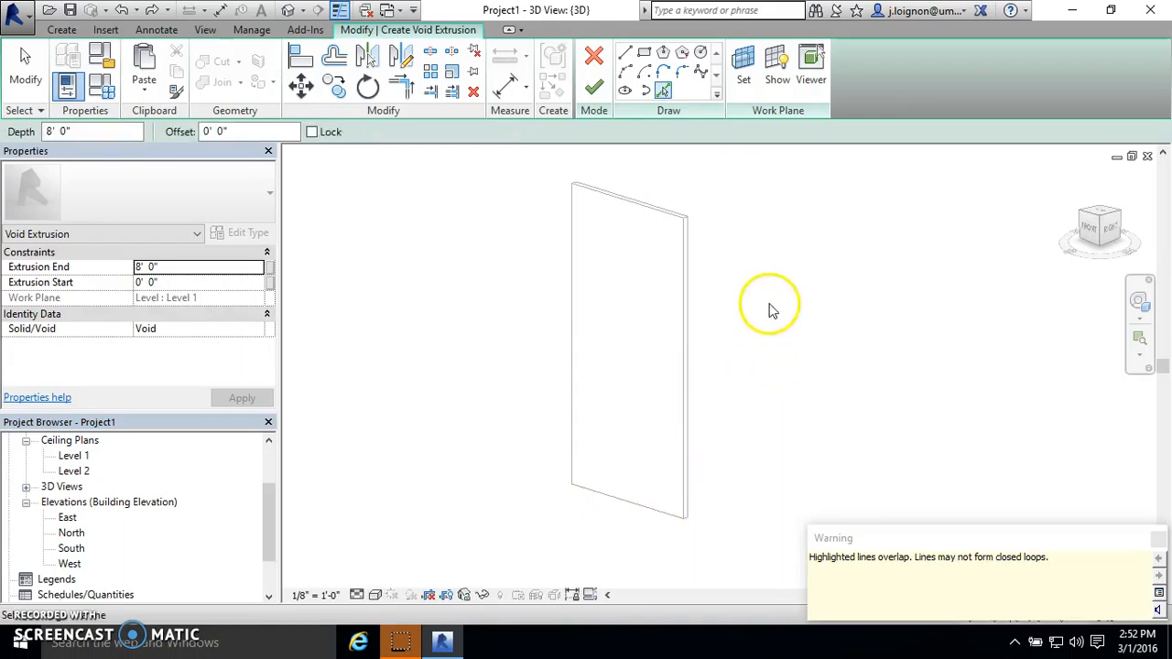
- Set the void extrusion's work plane by picking the panel's front face
left_click(745, 75)
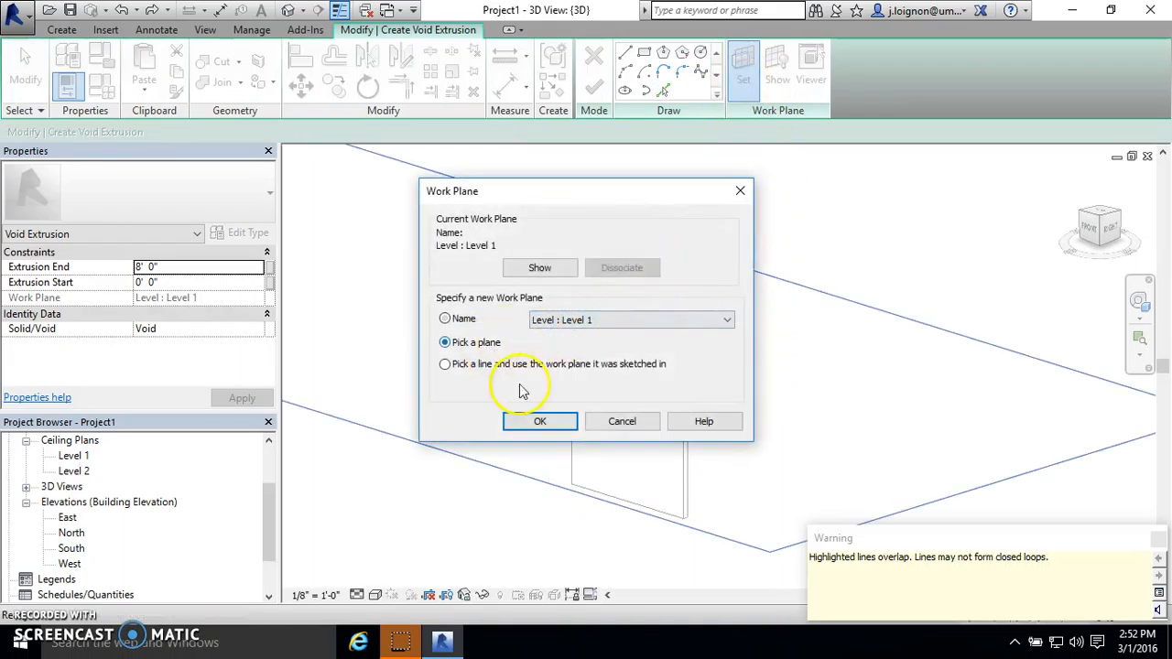
left_click(539, 421)
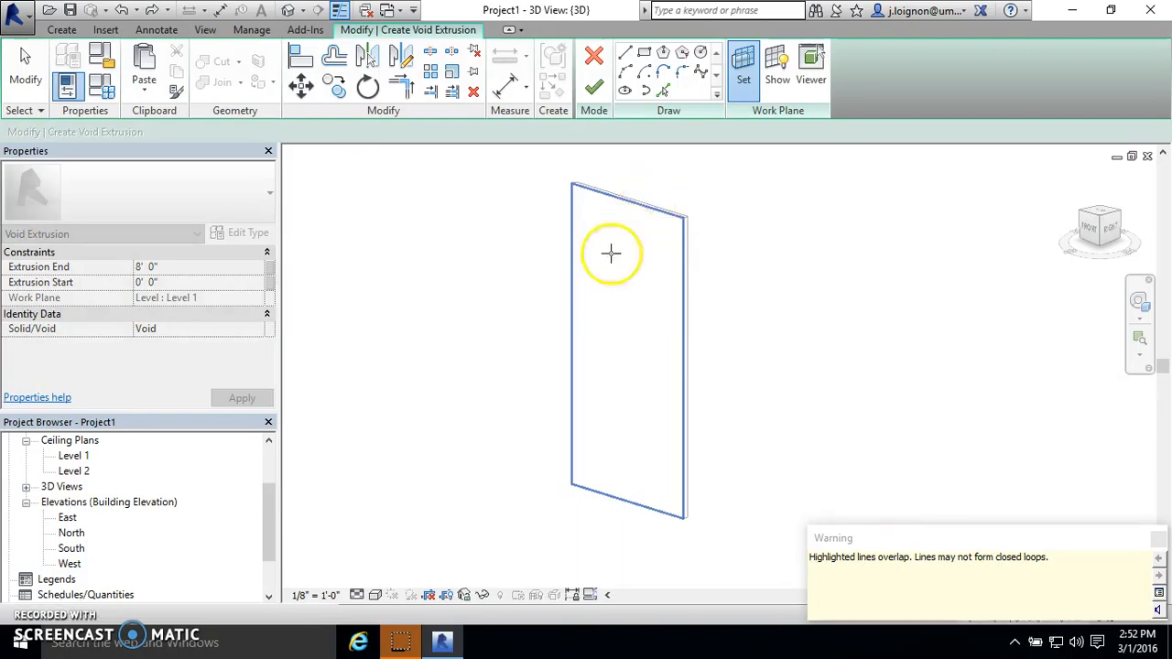
left_click(634, 205)
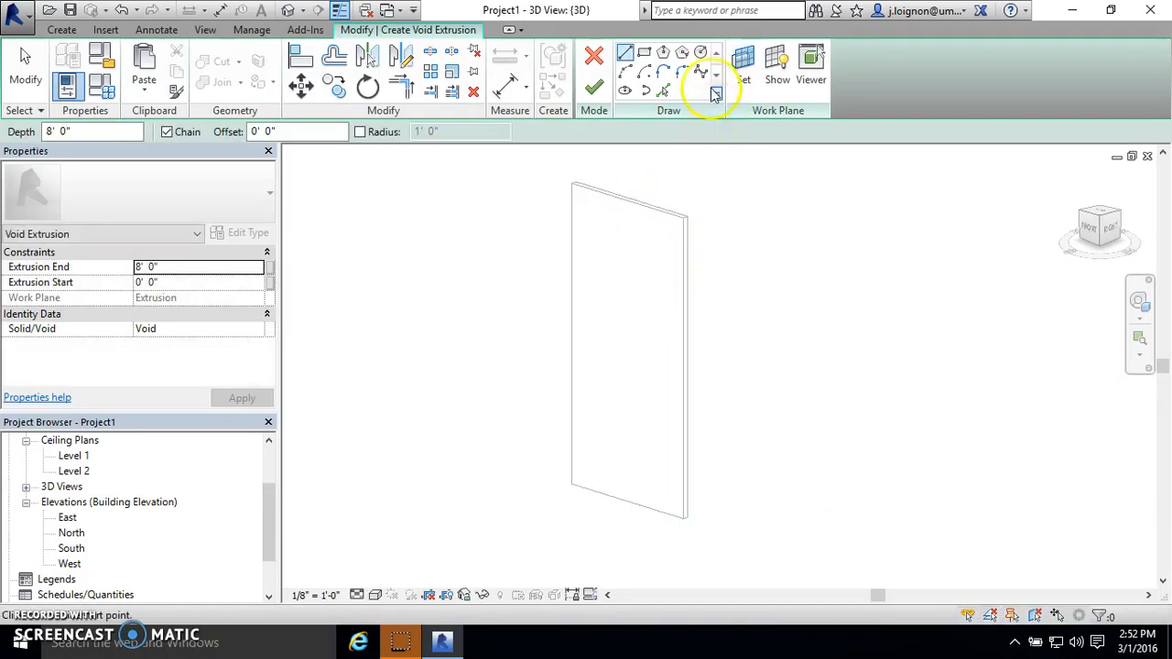
- Pick the complete outline of the panel's front face as the void extrusion's profile
left_click(663, 92)
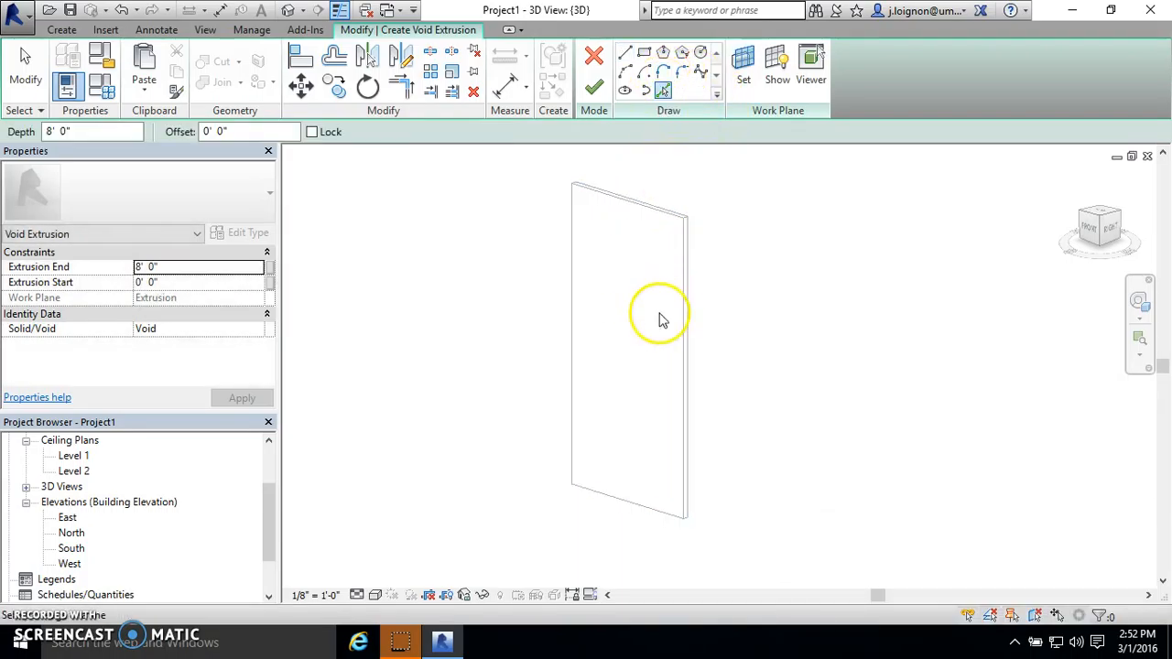
key("Tab")
left_click(689, 277)
key("Escape")
scroll(701, 262, "up", 3)
scroll(628, 204, "down", 3)
scroll(579, 352, "down", 2)
scroll(595, 281, "up", 2)
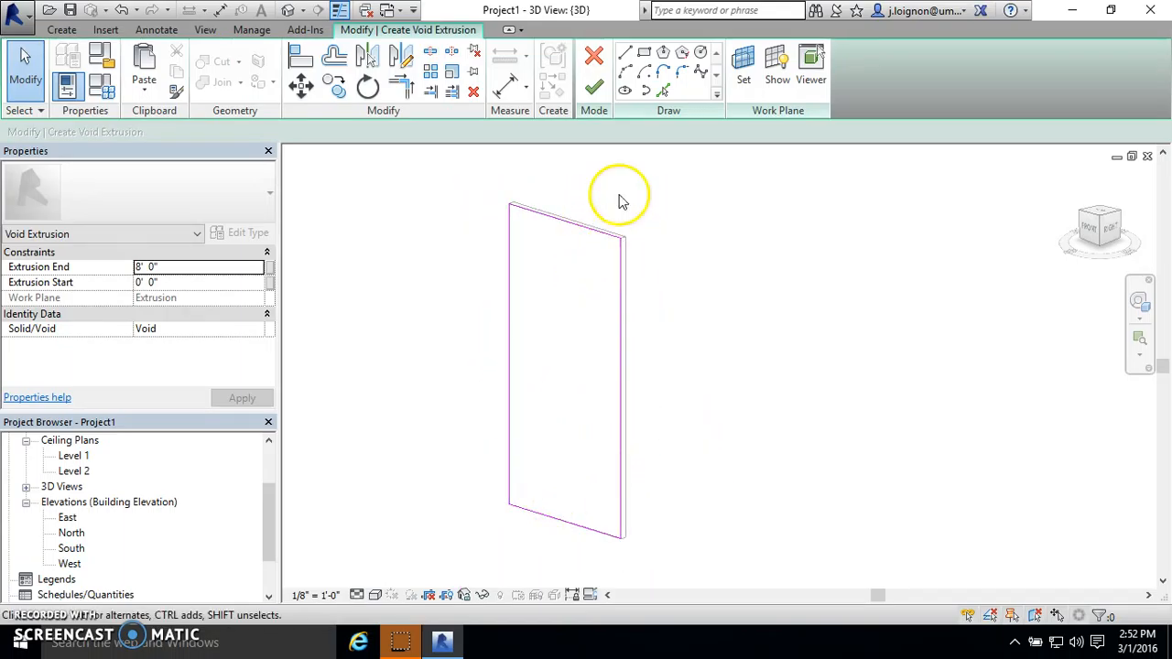
- Offset the whole void profile 2" inward without keeping a copy of the original lines
left_click(335, 59)
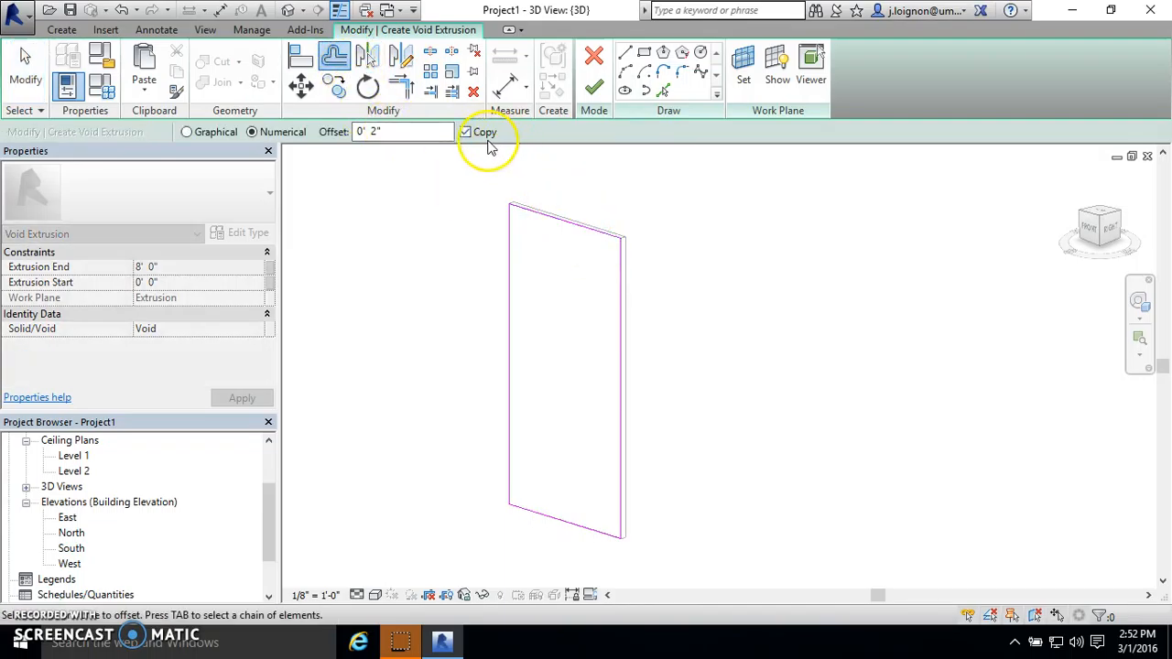
scroll(569, 201, "up", 2)
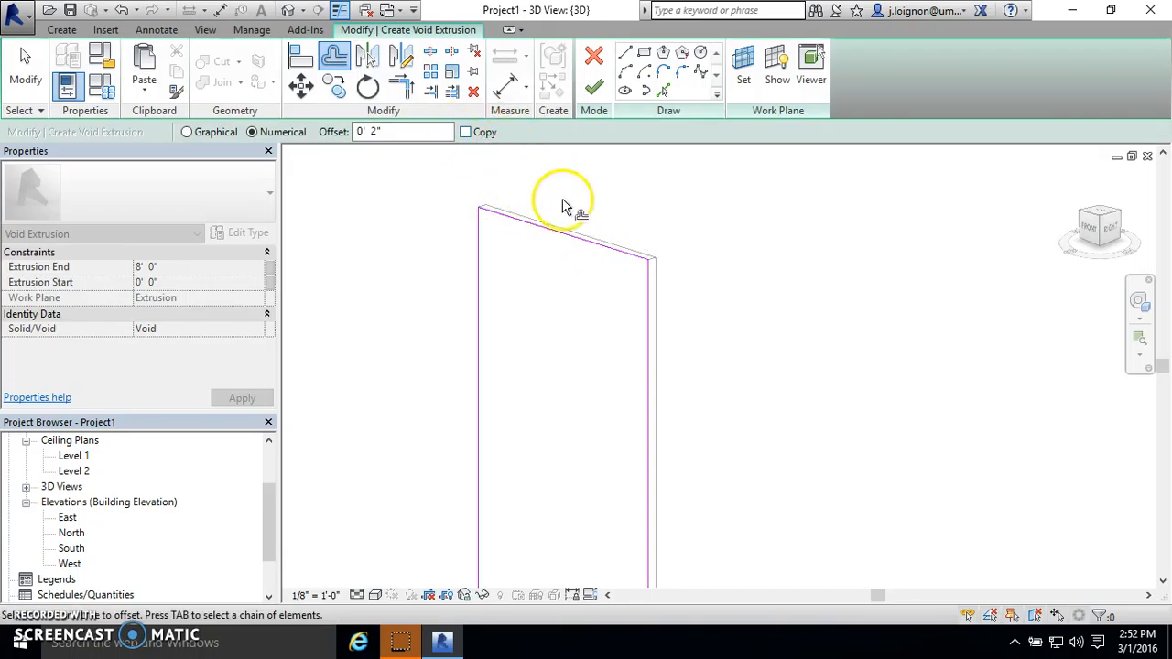
key("Tab")
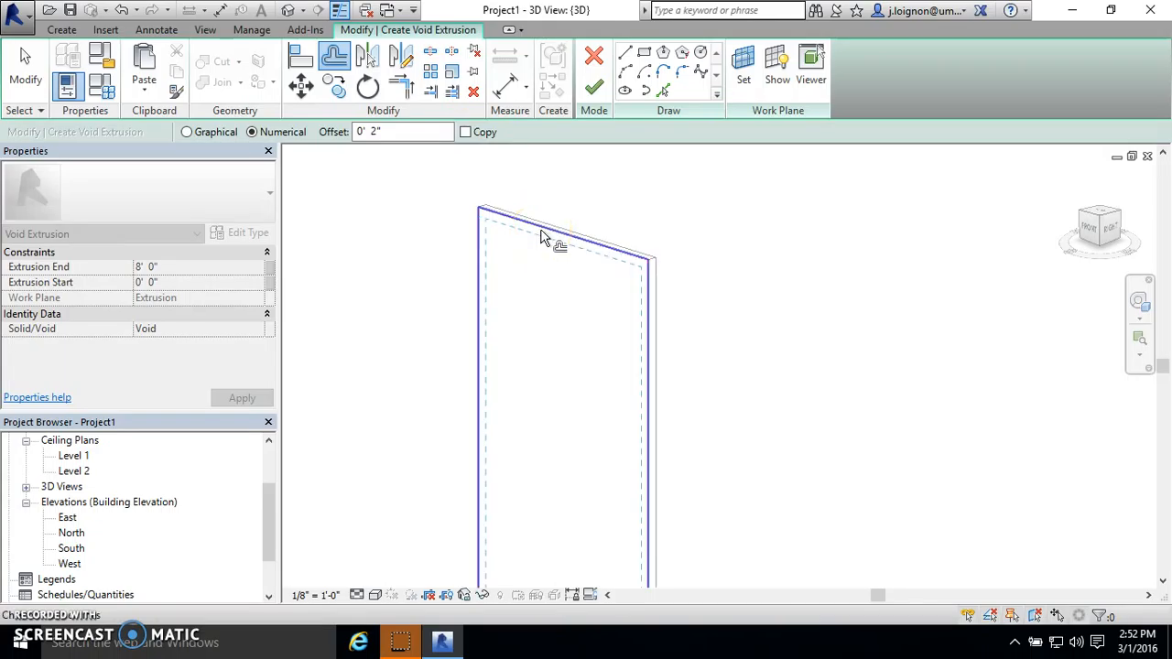
left_click(540, 237)
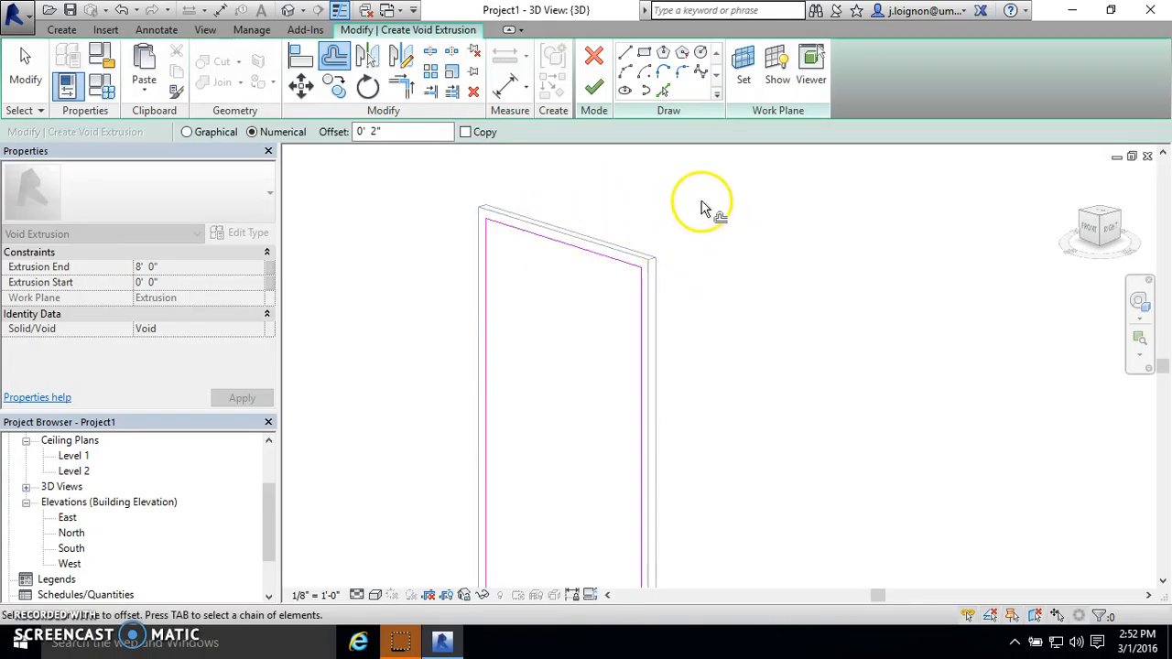
- Finish the void extrusion to cut the panel into a rectangular frame, and deselect the void
left_click(592, 91)
left_click(1010, 414)
middle_click_drag(856, 325, 715, 324, "shift")
left_click(552, 321)
left_click(716, 324)
scroll(573, 359, "up", 7)
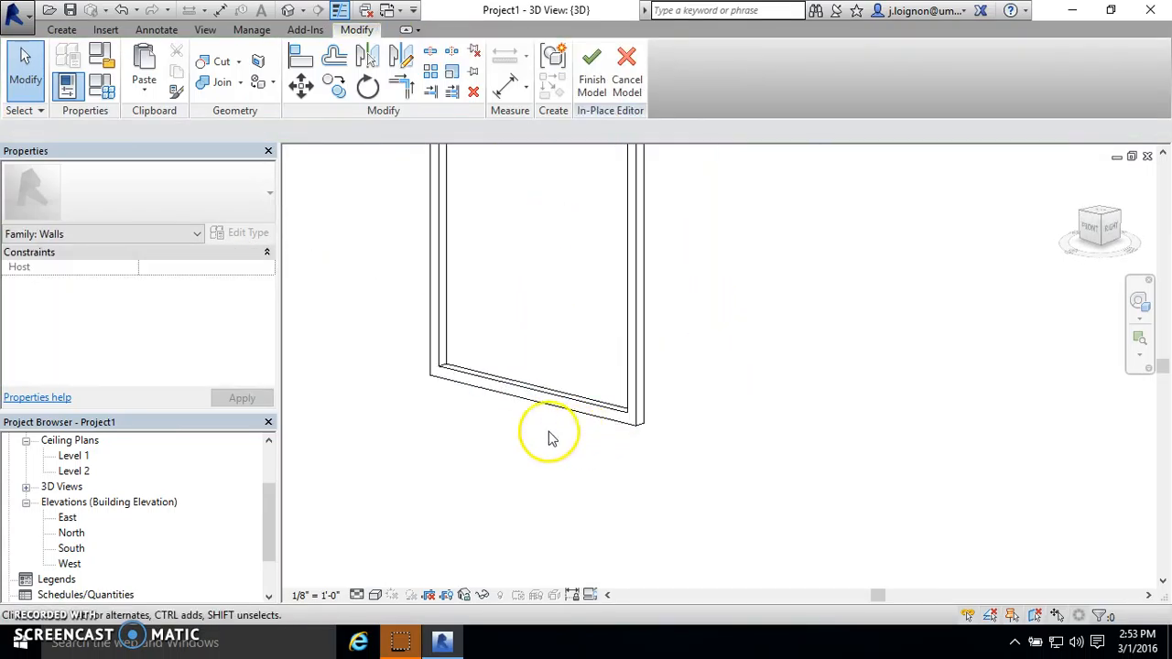
- Examine the frame's edges, corners and void depth from several 3D angles
left_click(528, 393)
middle_click_drag(528, 393, 450, 428, "shift")
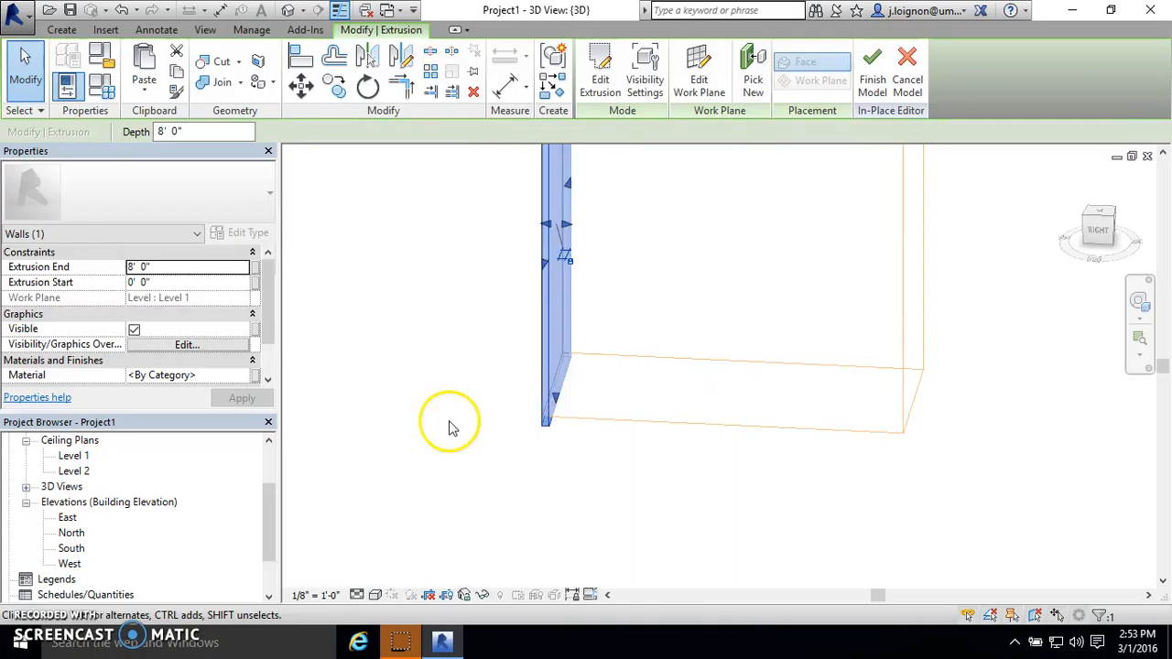
left_click(450, 427)
middle_click_drag(751, 340, 654, 366, "shift")
middle_click_drag(485, 315, 487, 375, "shift")
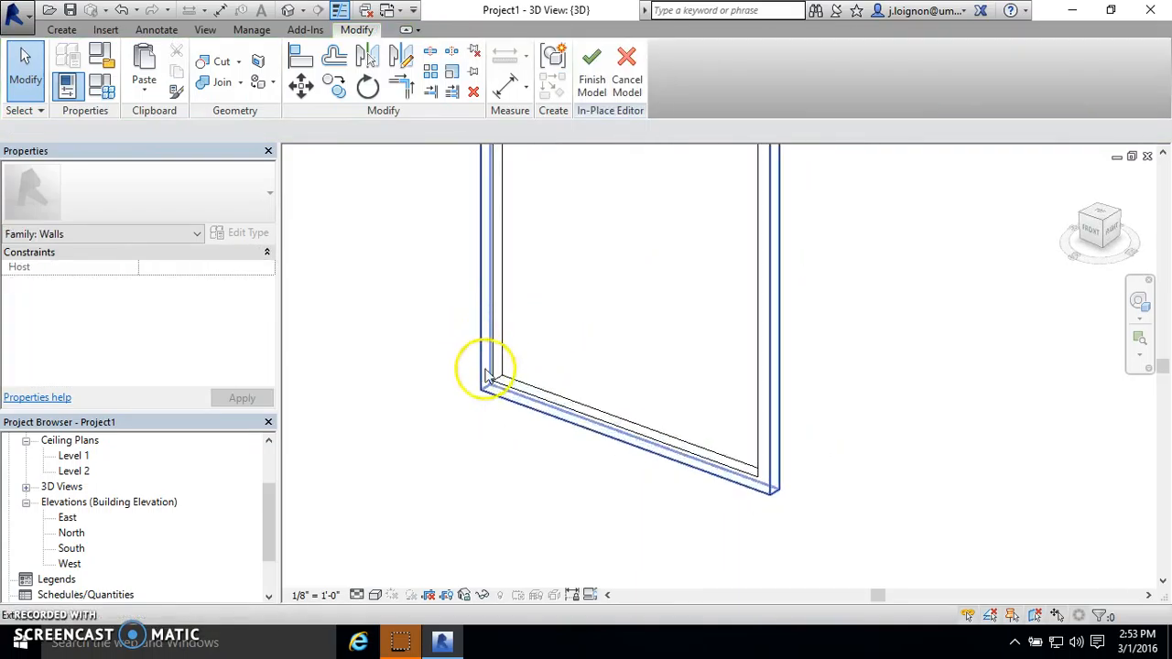
scroll(489, 430, "down", 5)
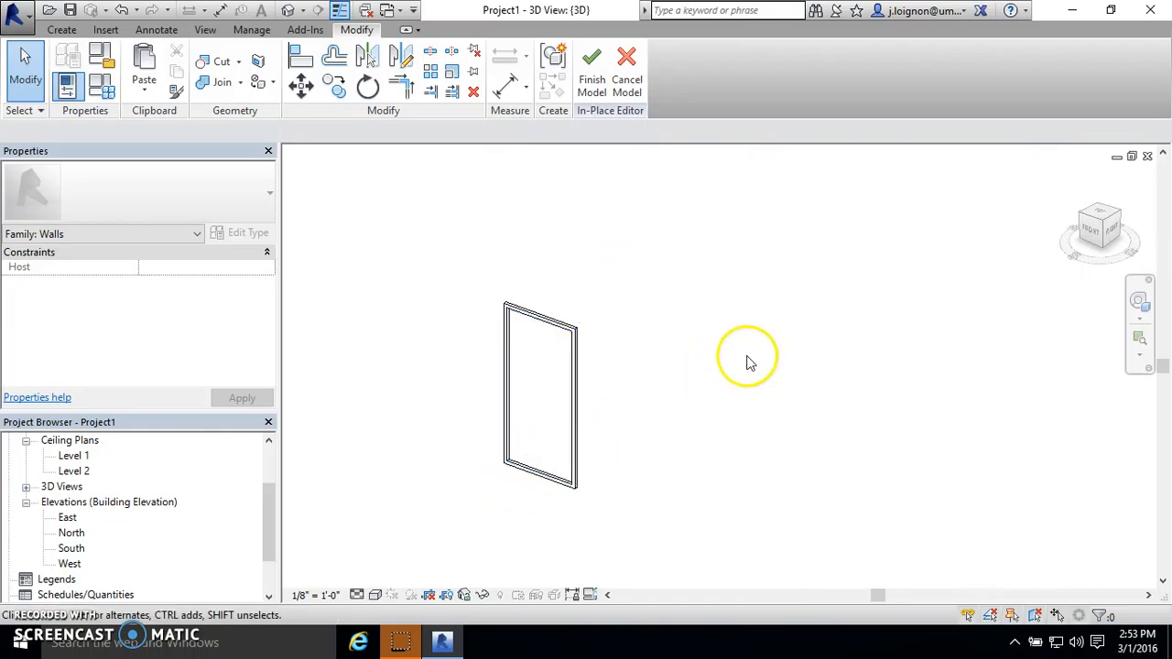
scroll(746, 358, "down", 1)
scroll(483, 308, "up", 9)
scroll(624, 293, "up", 4)
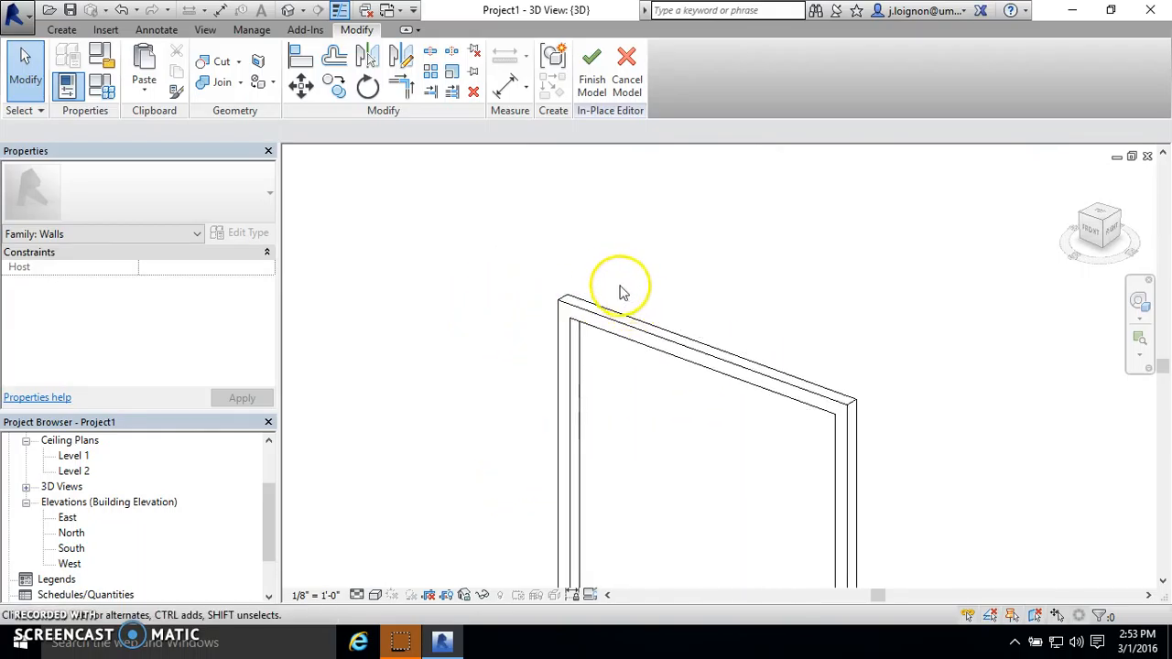
scroll(567, 275, "down", 2)
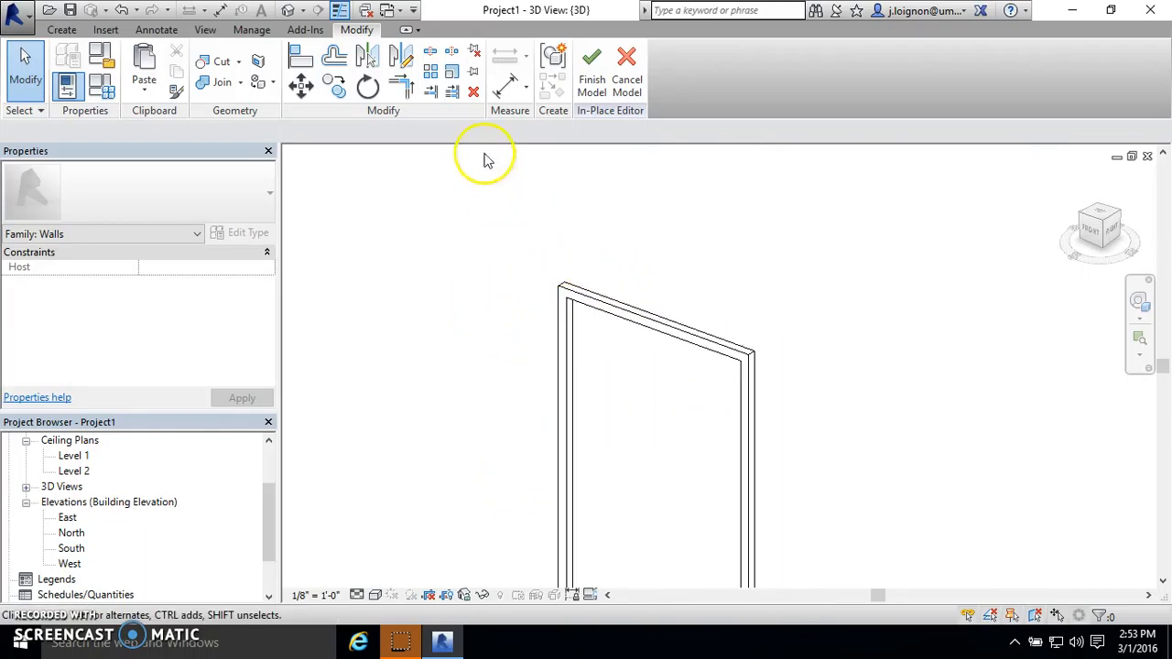
- Start a solid extrusion and set its work plane by picking a face of the existing frame
left_click(63, 30)
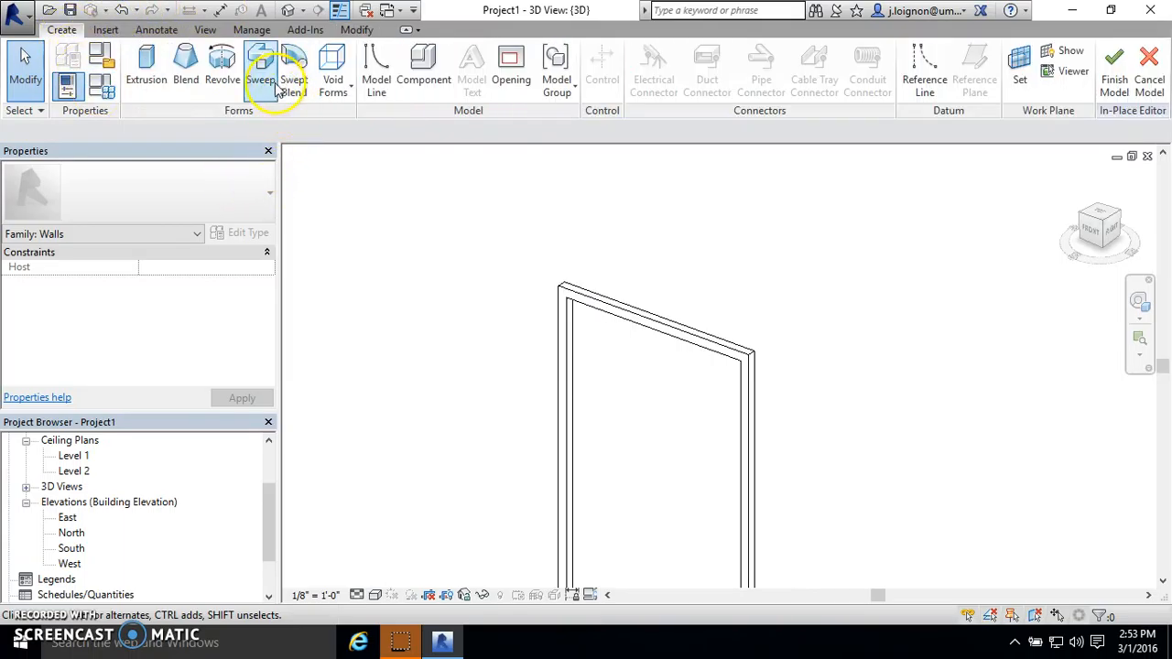
scroll(570, 302, "down", 3)
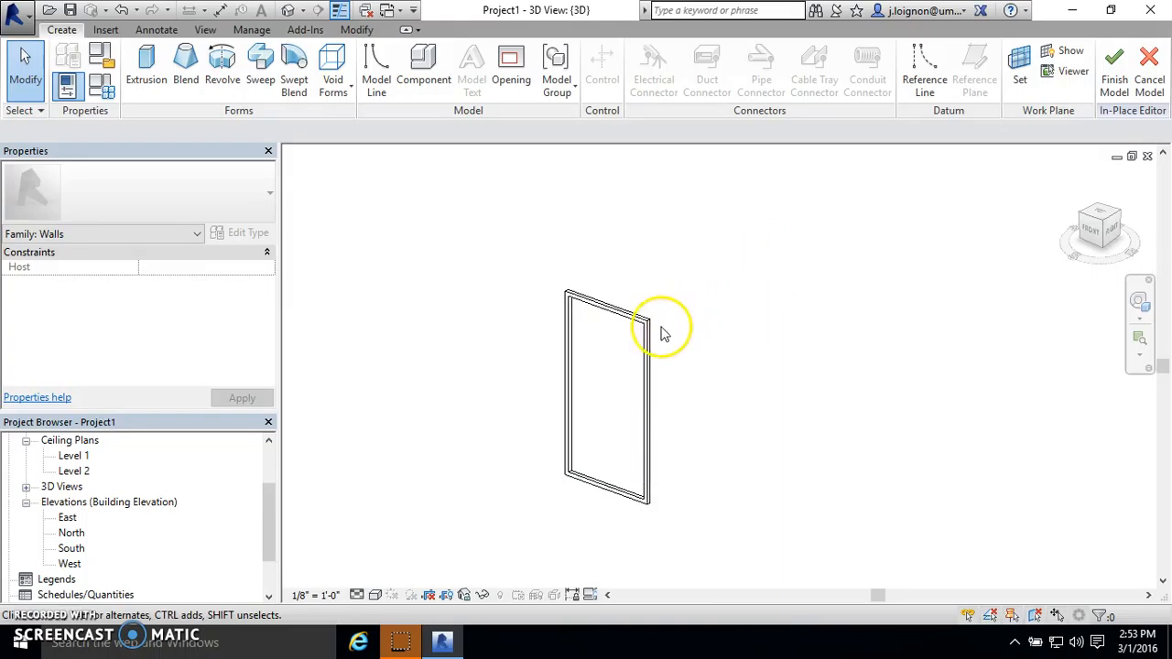
scroll(520, 285, "up", 2)
scroll(707, 319, "down", 2)
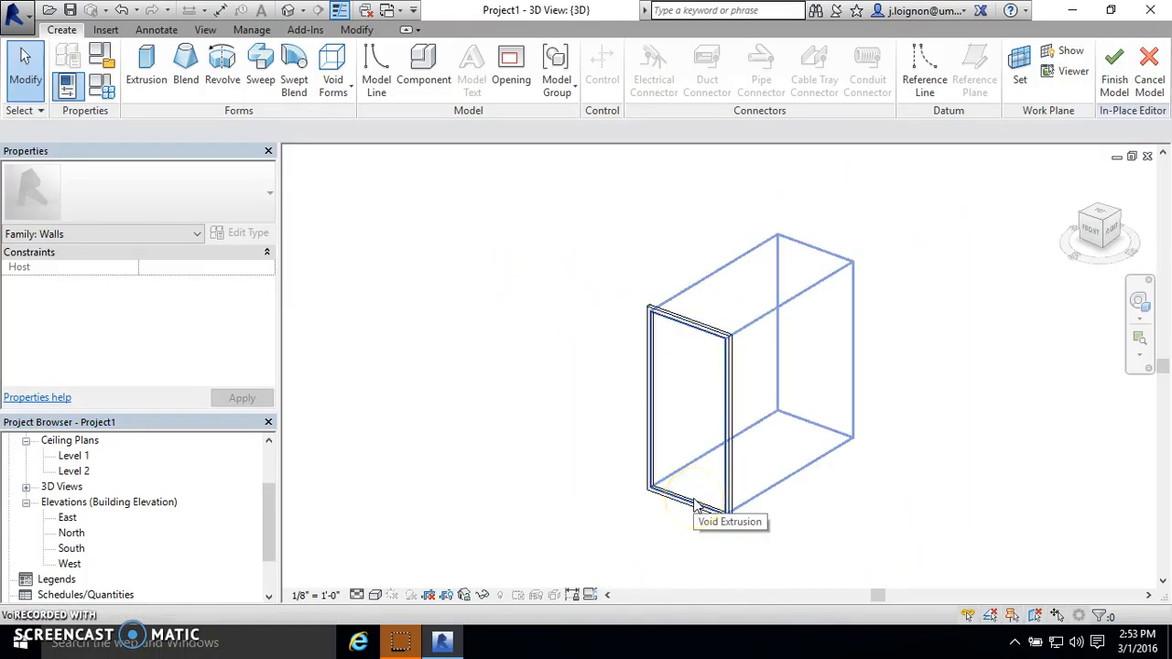
left_click(151, 57)
left_click(744, 79)
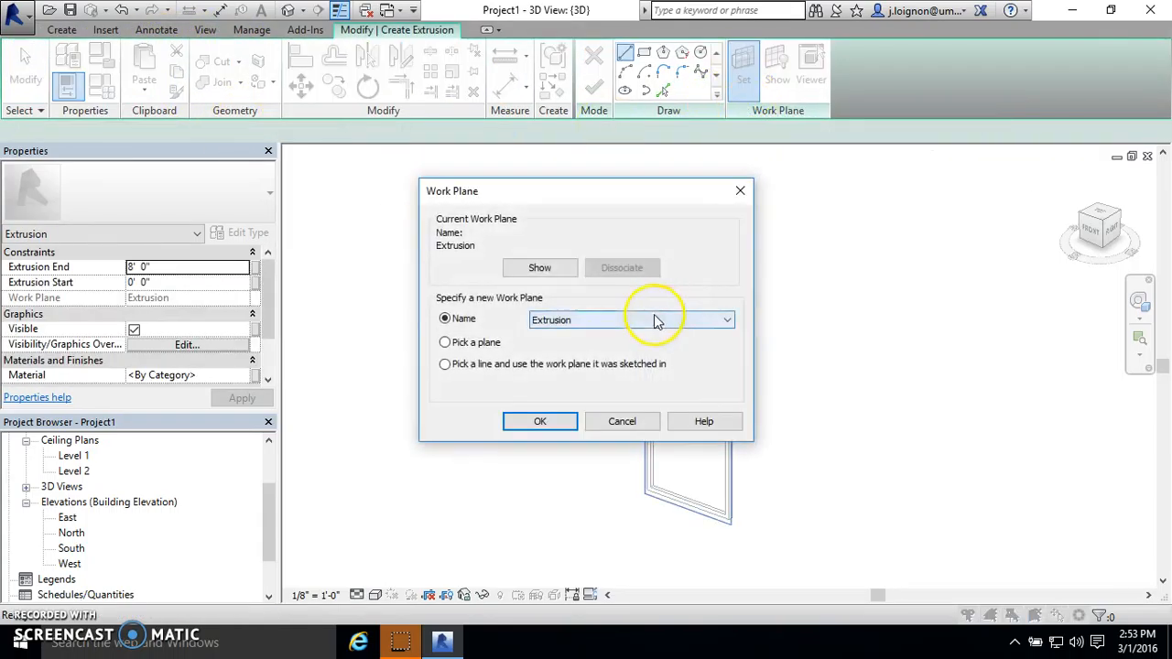
left_click(523, 418)
scroll(675, 308, "up", 5)
left_click(569, 455)
scroll(573, 254, "down", 4)
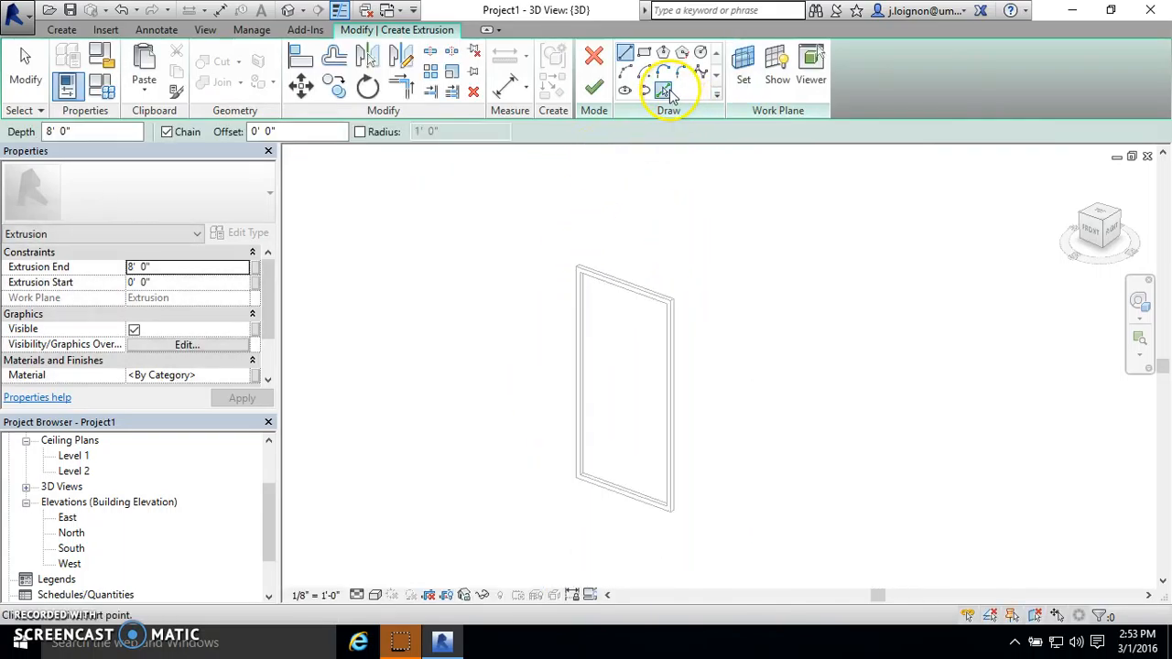
- Sketch an open outline beside the frame: two sides about 7'-6" high, a 4' top and a 2' stretch of the bottom edge
left_click(665, 92)
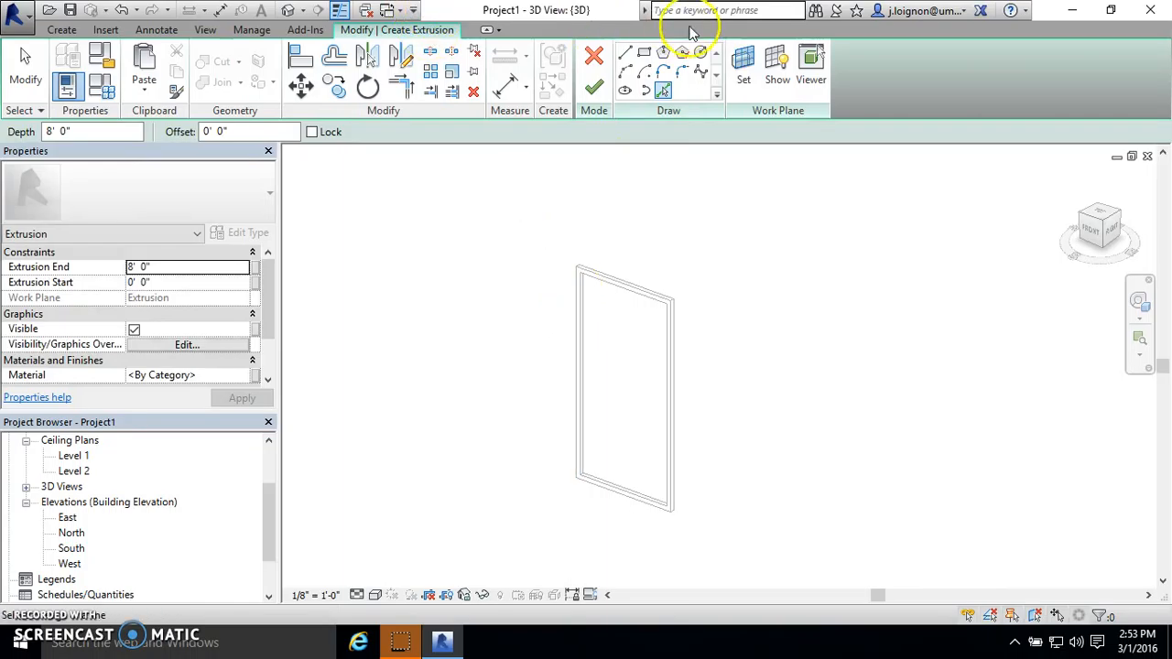
left_click(625, 52)
left_click(746, 527)
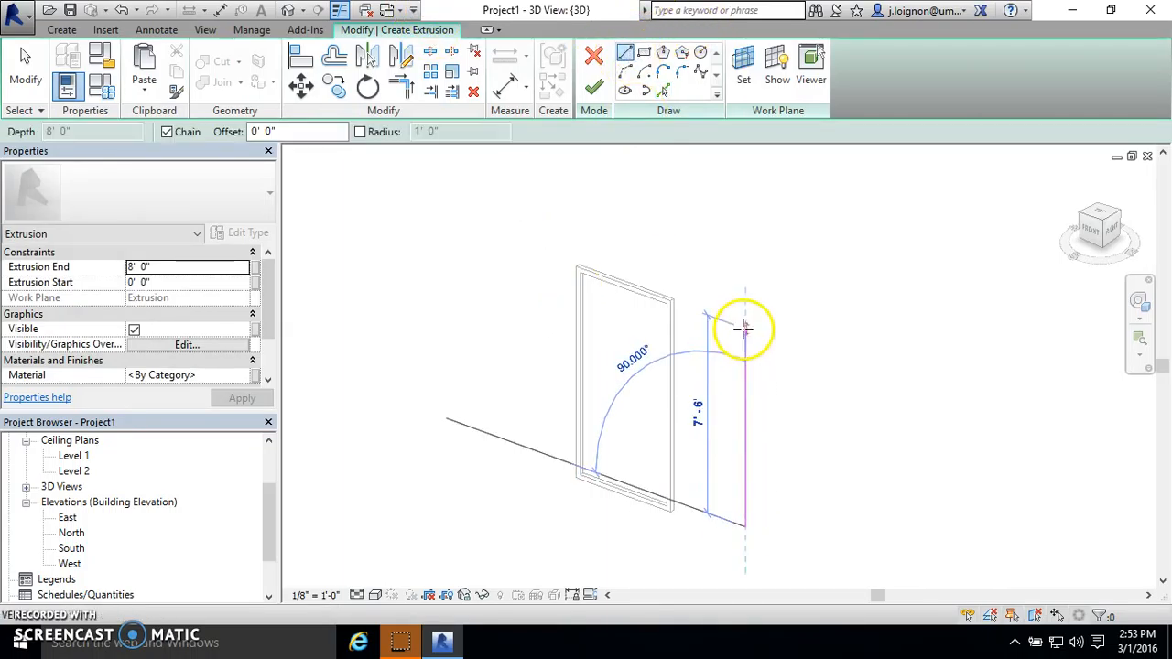
left_click(745, 316)
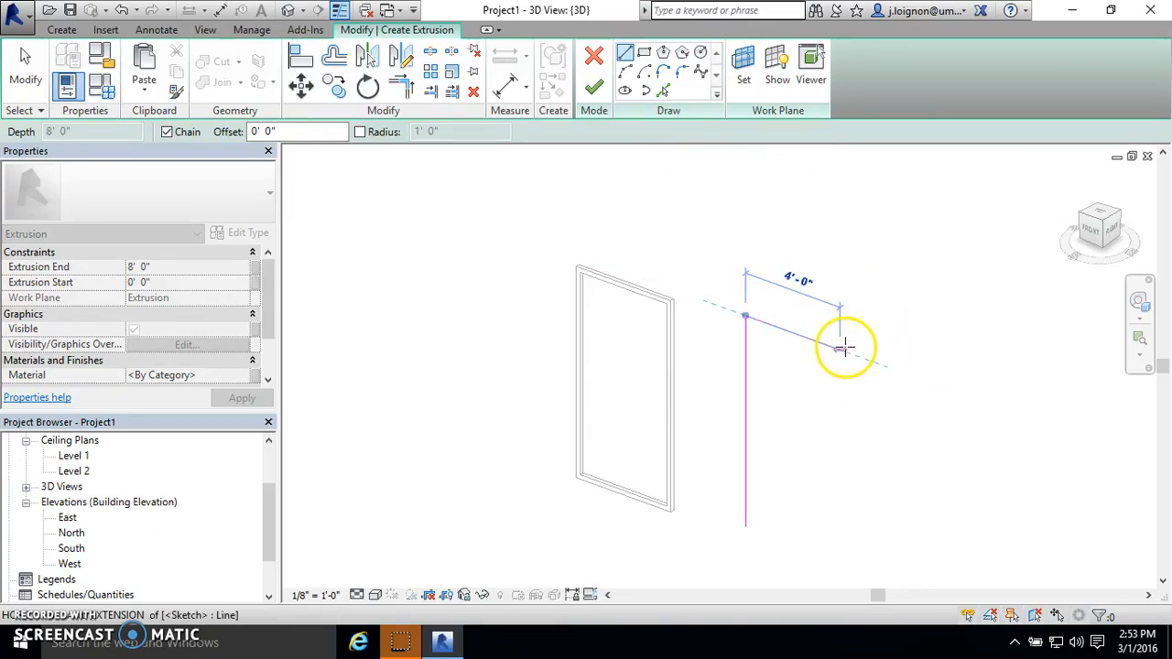
left_click(841, 348)
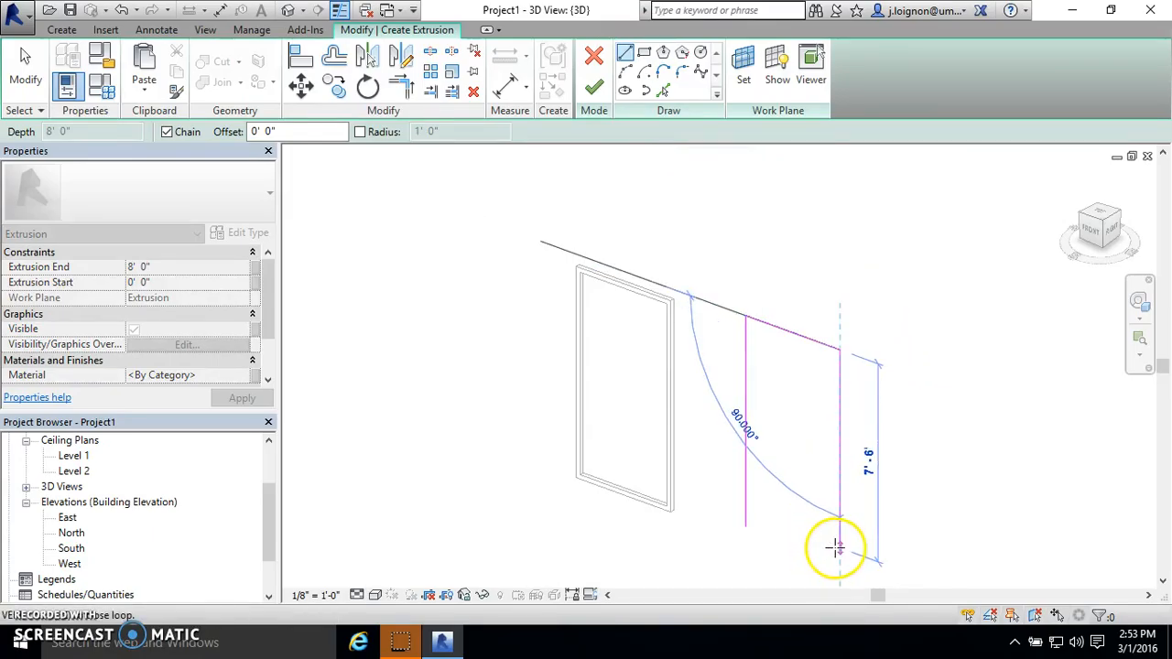
left_click(837, 548)
left_click(788, 530)
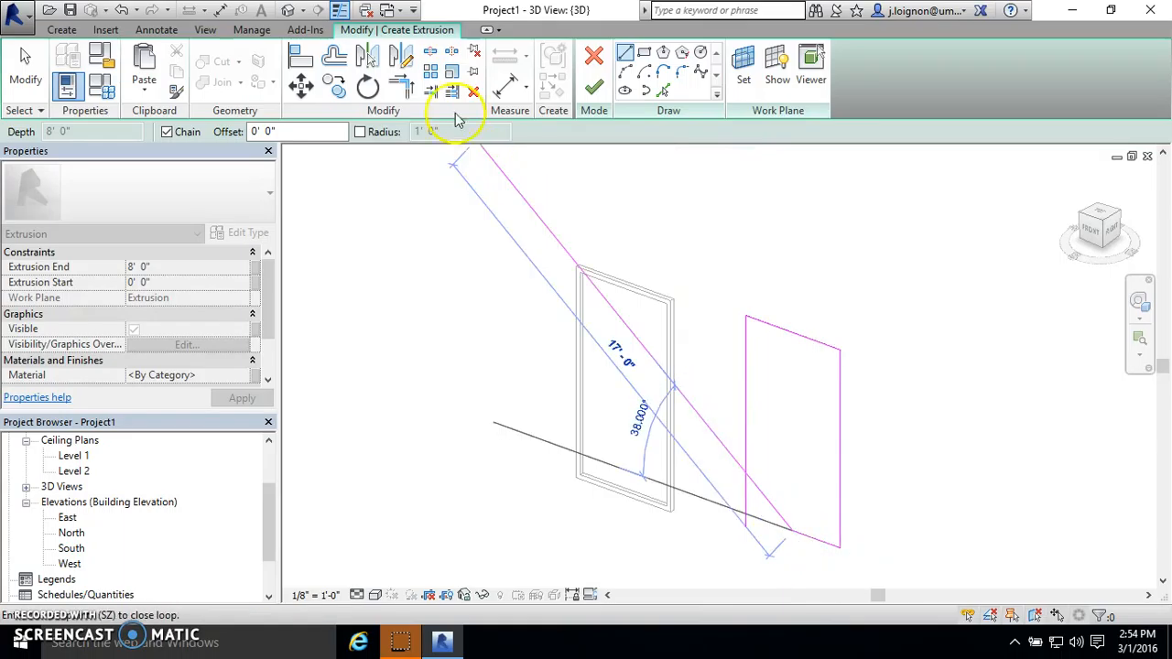
- Set the outline's height to 8' and trim the bottom line and the open side to a corner, closing the rectangle
left_click(401, 88)
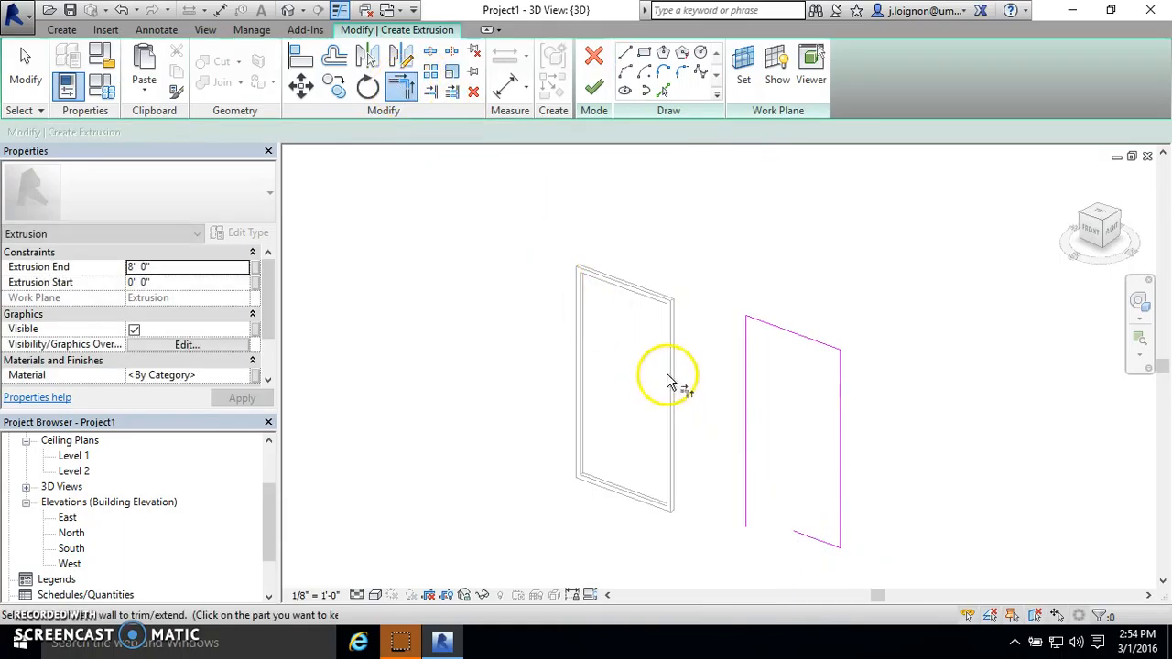
key("Escape")
left_click(814, 539)
left_click(751, 420)
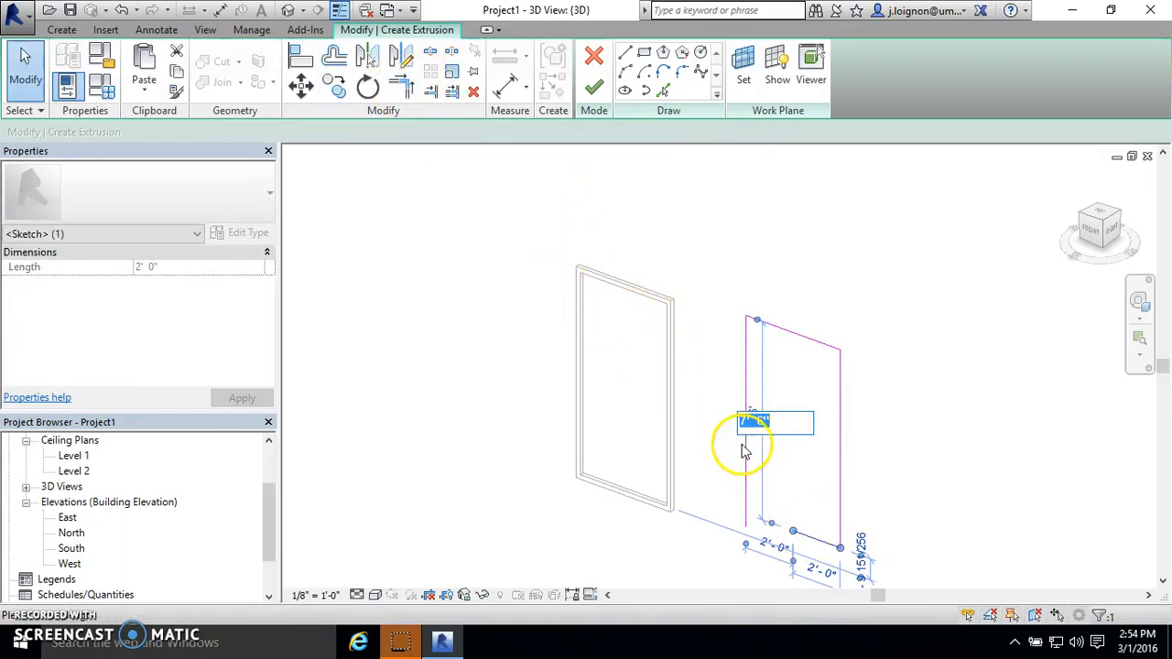
type("8")
key("Return")
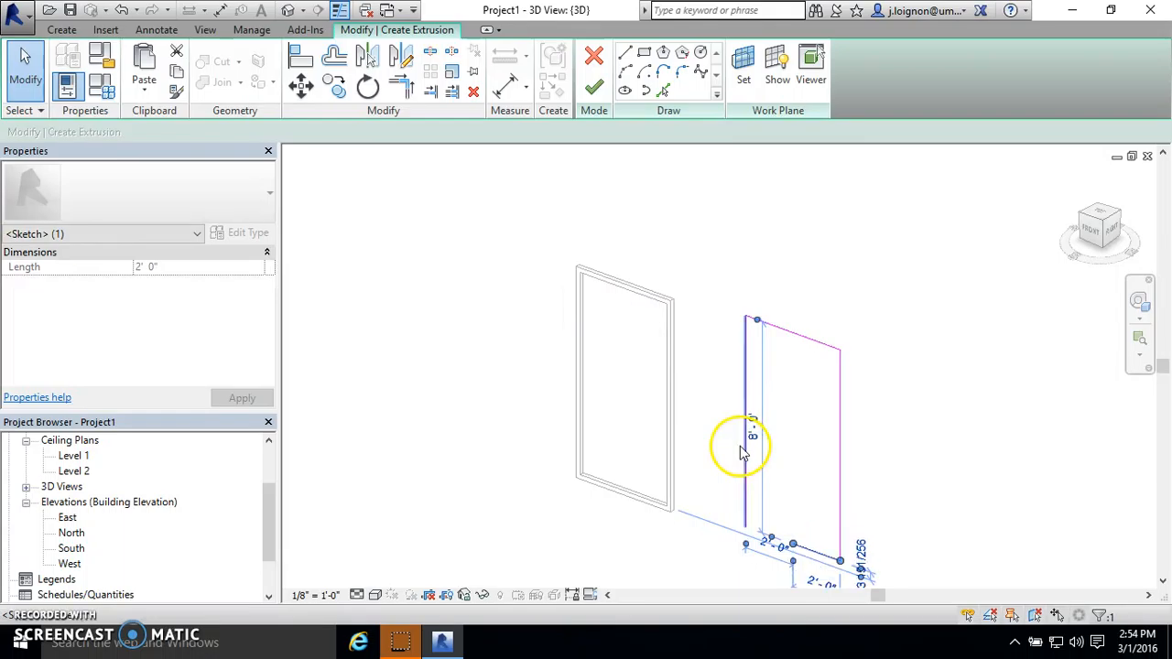
left_click(401, 94)
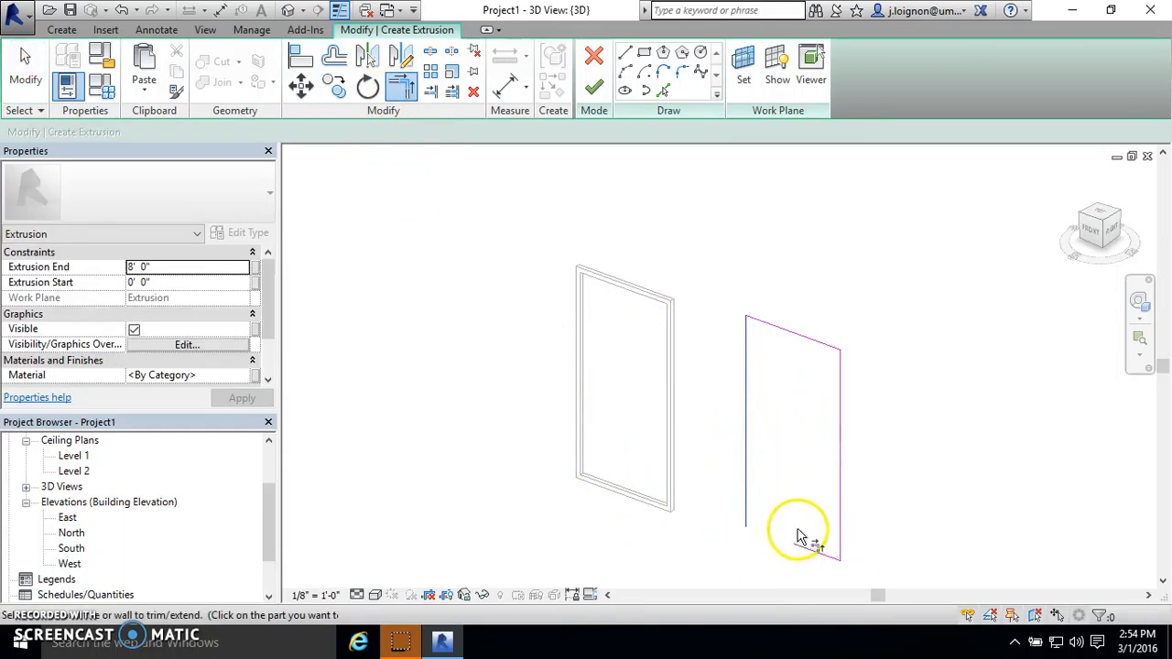
key("Escape")
- Offset the whole rectangle 2" inward while keeping a copy of the original lines
left_click(337, 59)
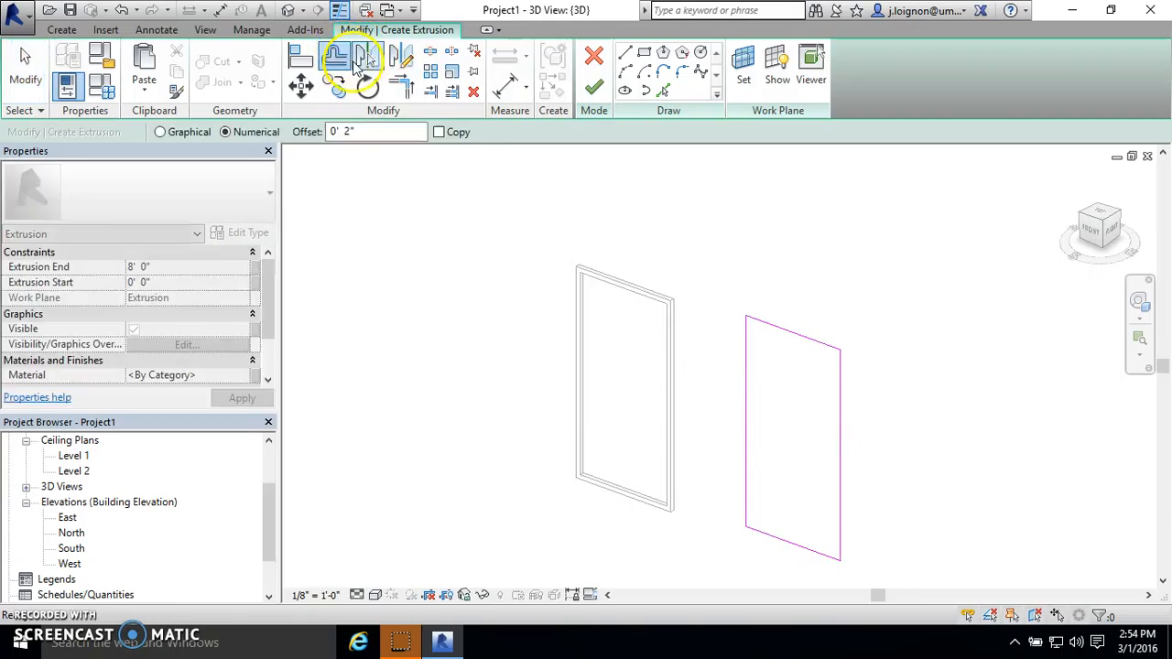
key("Tab")
left_click(785, 333)
key("ctrl+z")
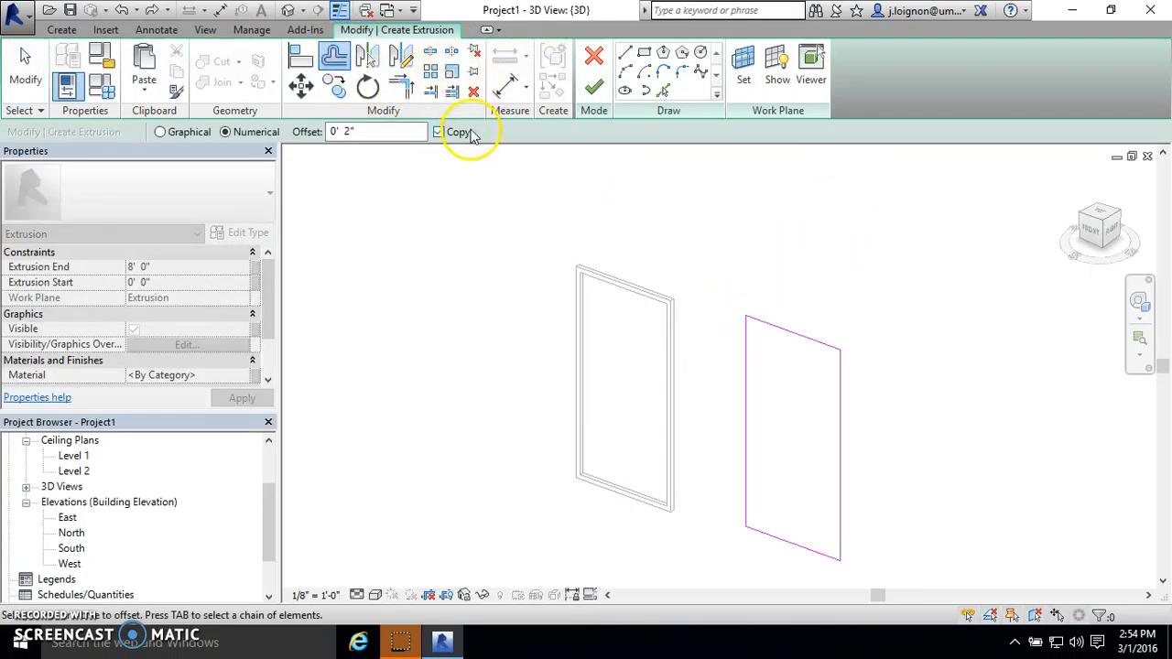
left_click(797, 342)
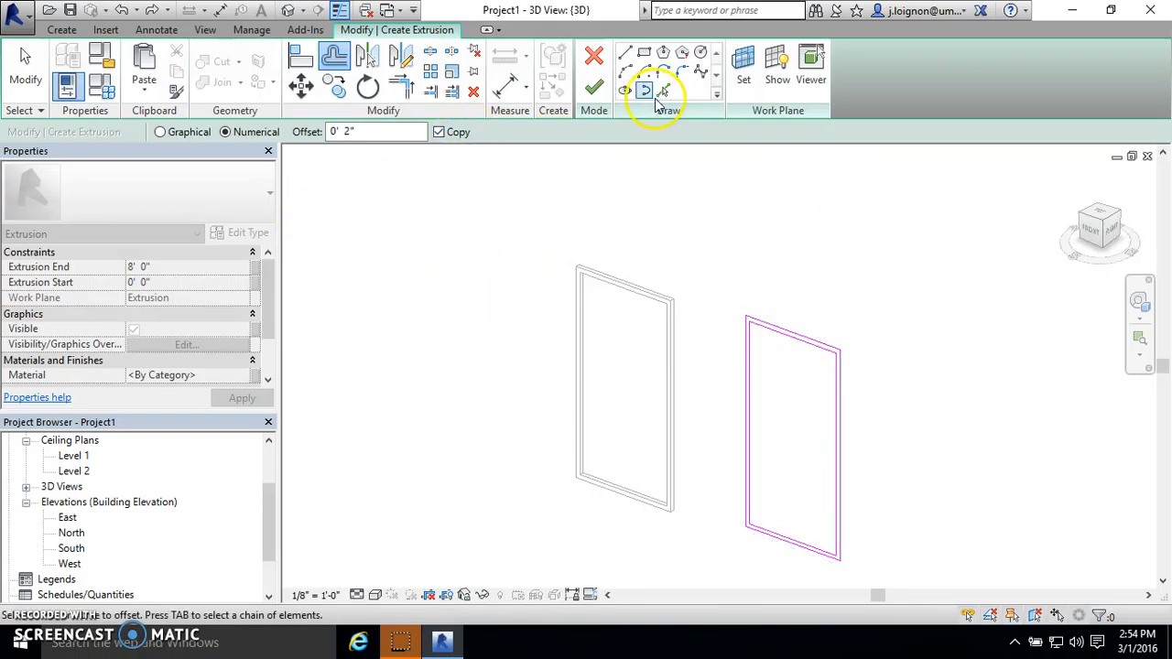
key("Escape")
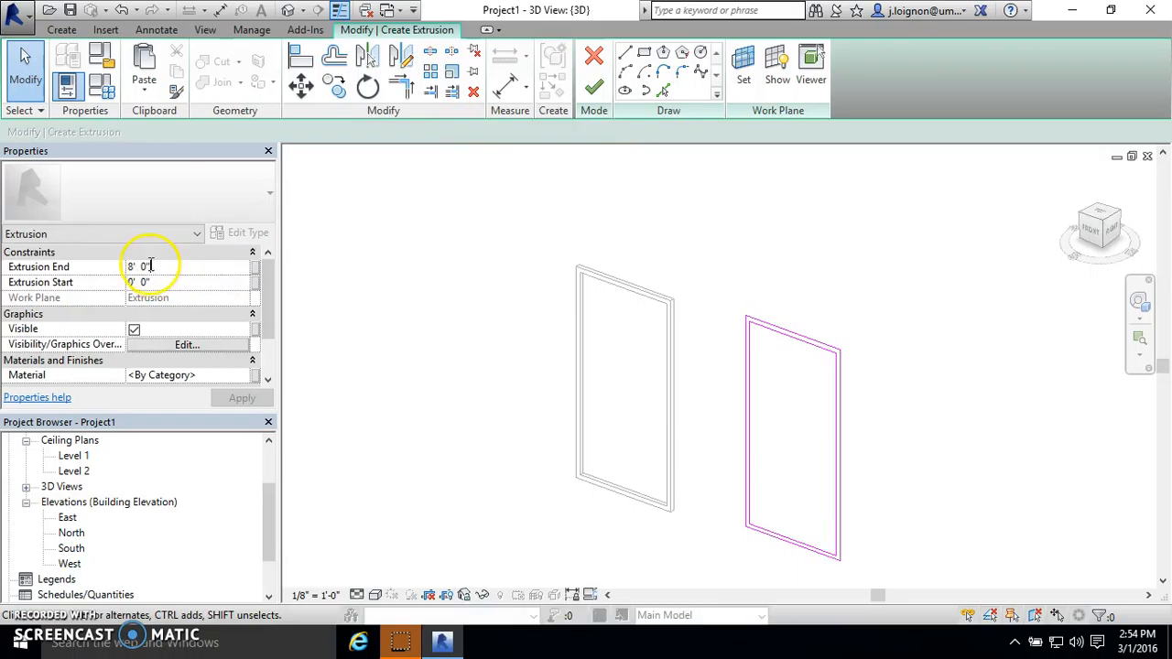
- Set the extrusion end to 2" and finish the double-outline sketch as a second frame
left_click(85, 282)
left_click(710, 323)
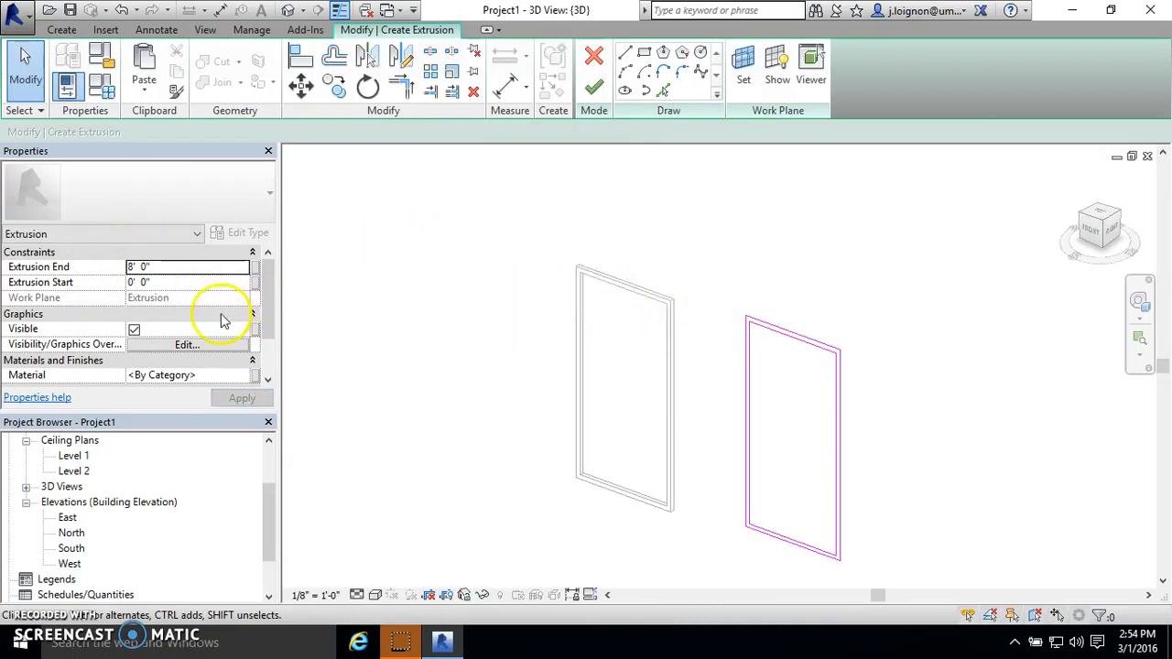
left_click(163, 268)
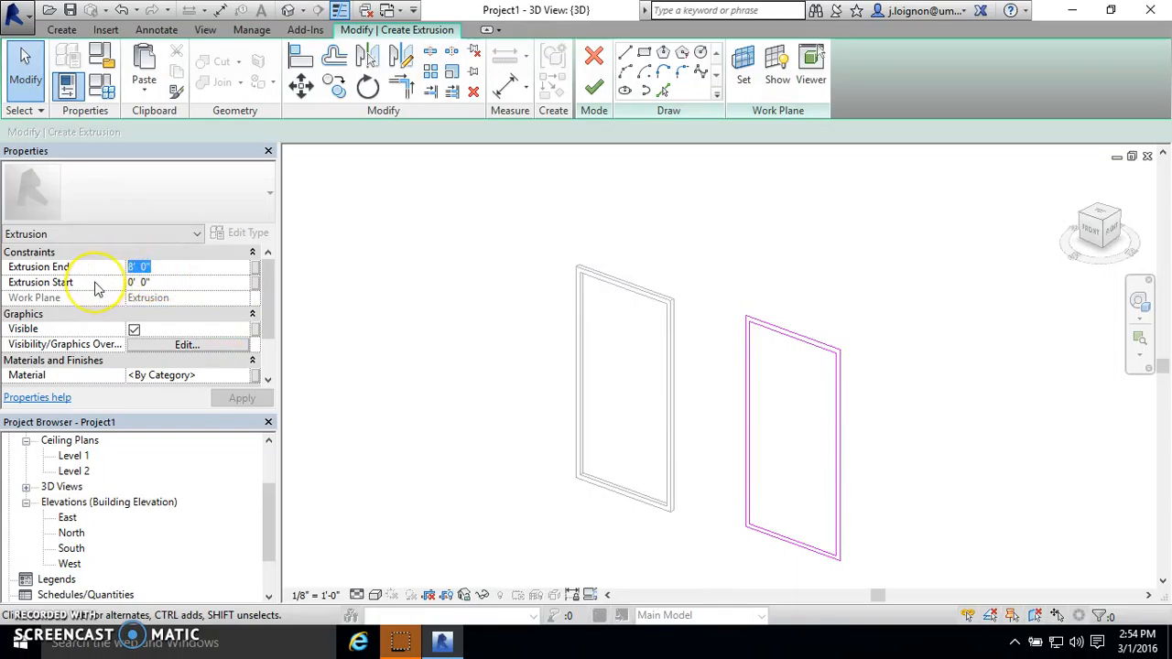
type("2")
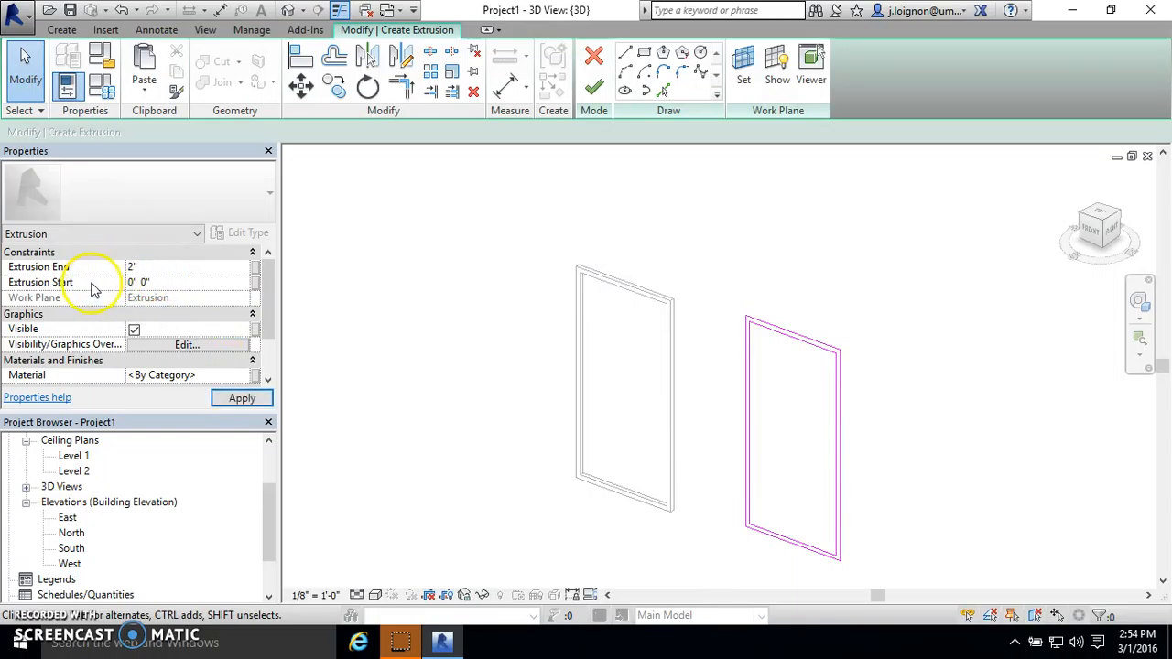
left_click(595, 87)
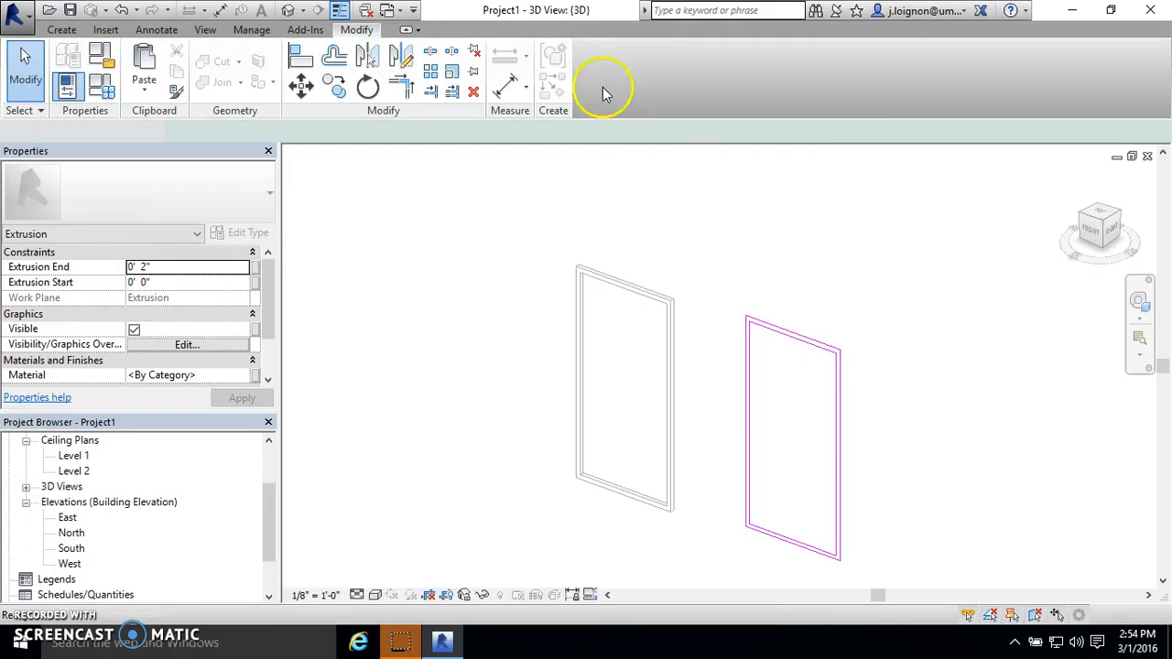
left_click(837, 201)
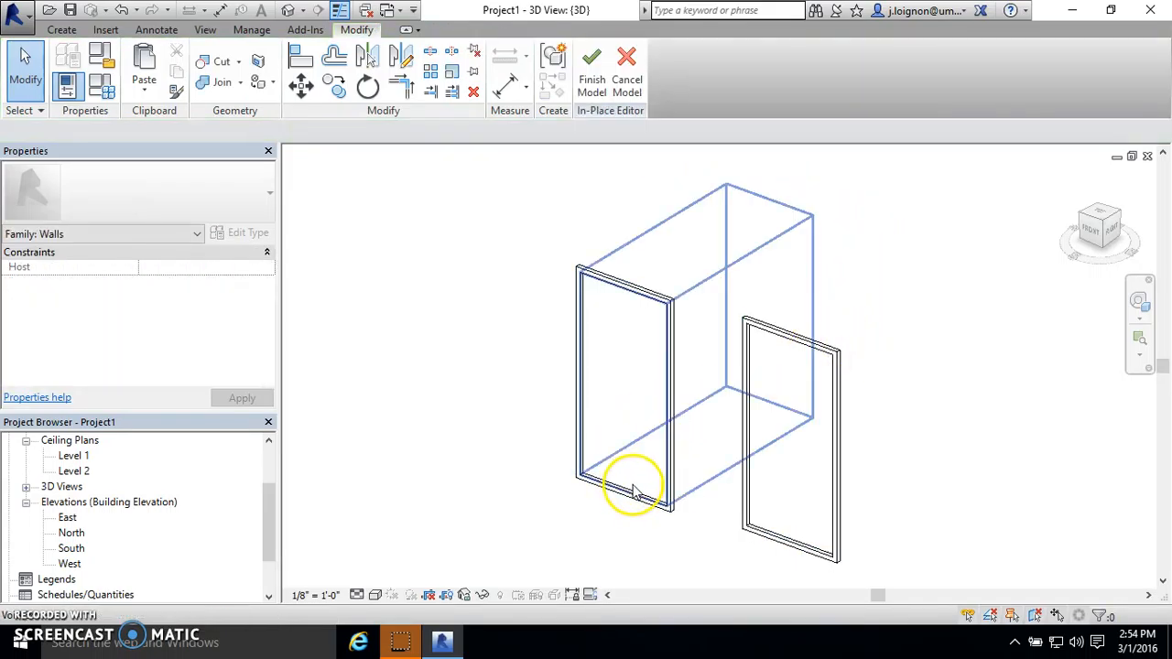
- Examine the new frame's extrusion and the void that cuts the first frame by selecting each of them
left_click(839, 360)
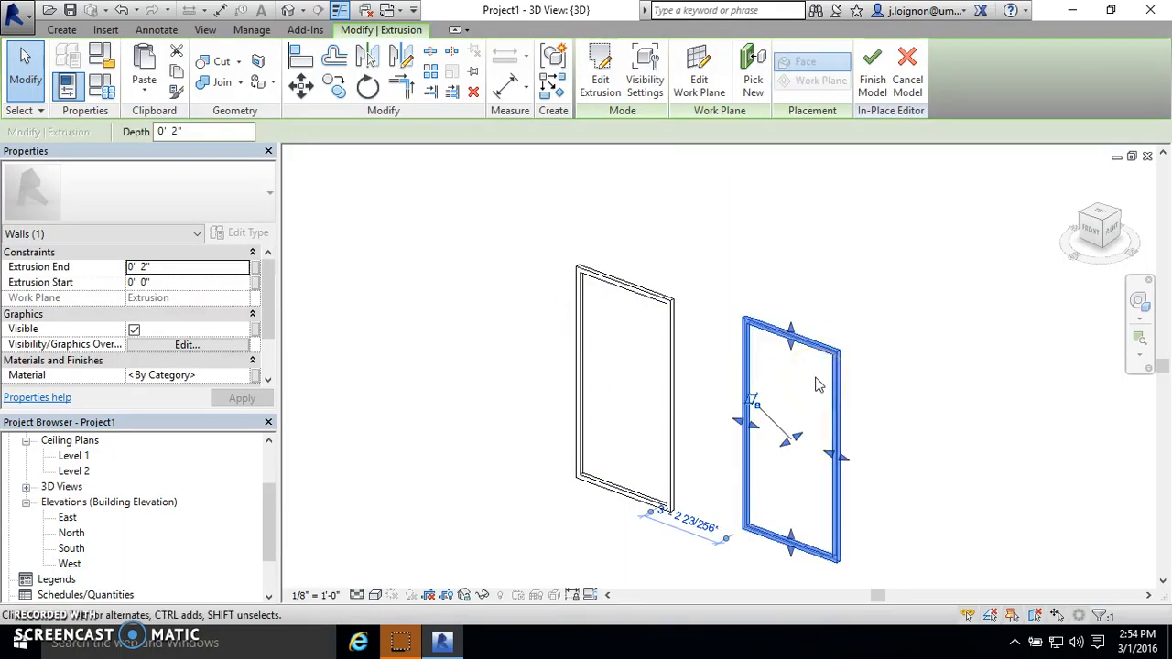
left_click(831, 297)
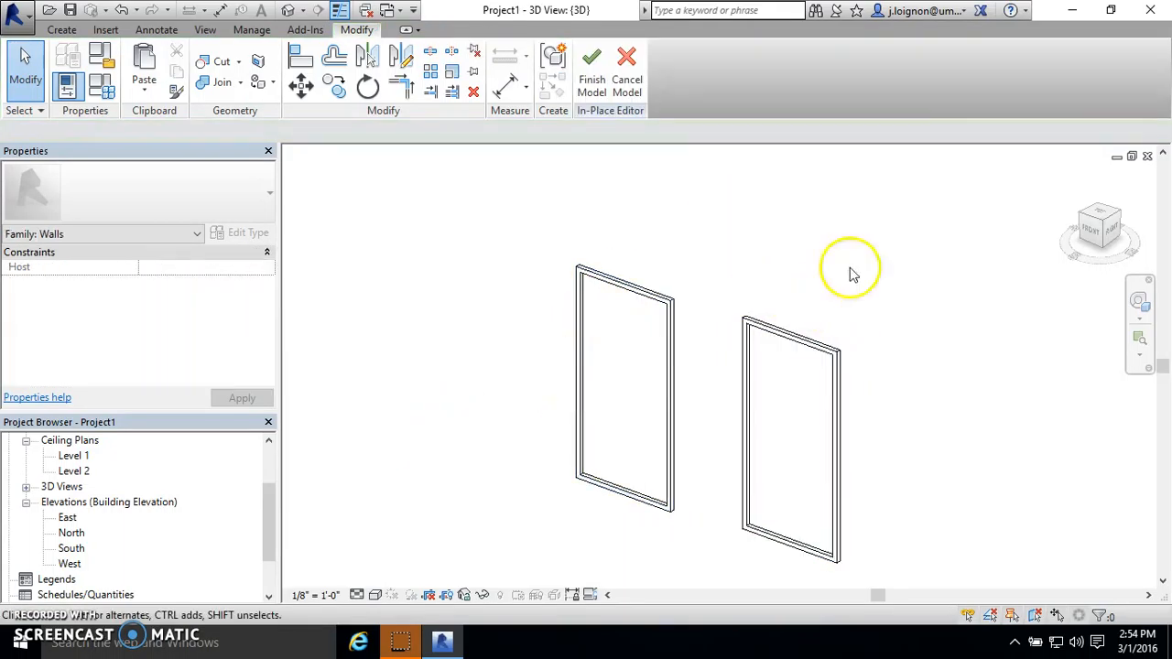
scroll(821, 403, "down", 4)
scroll(821, 410, "up", 5)
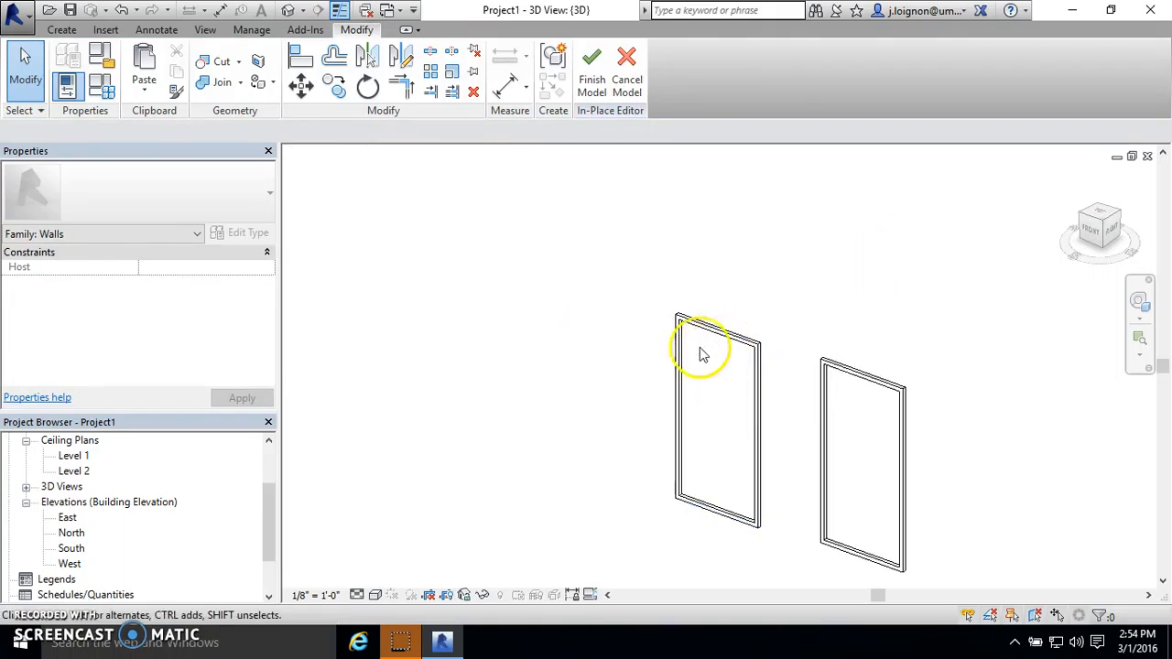
left_click(690, 356)
left_click(832, 205)
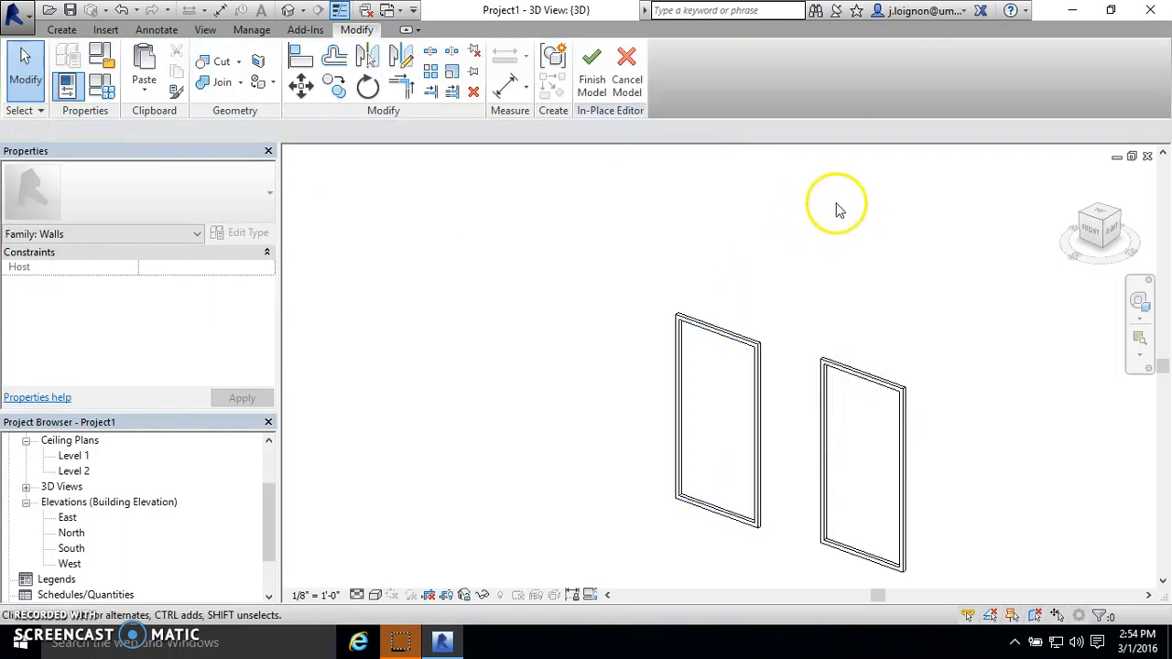
left_click(688, 364)
key("Delete")
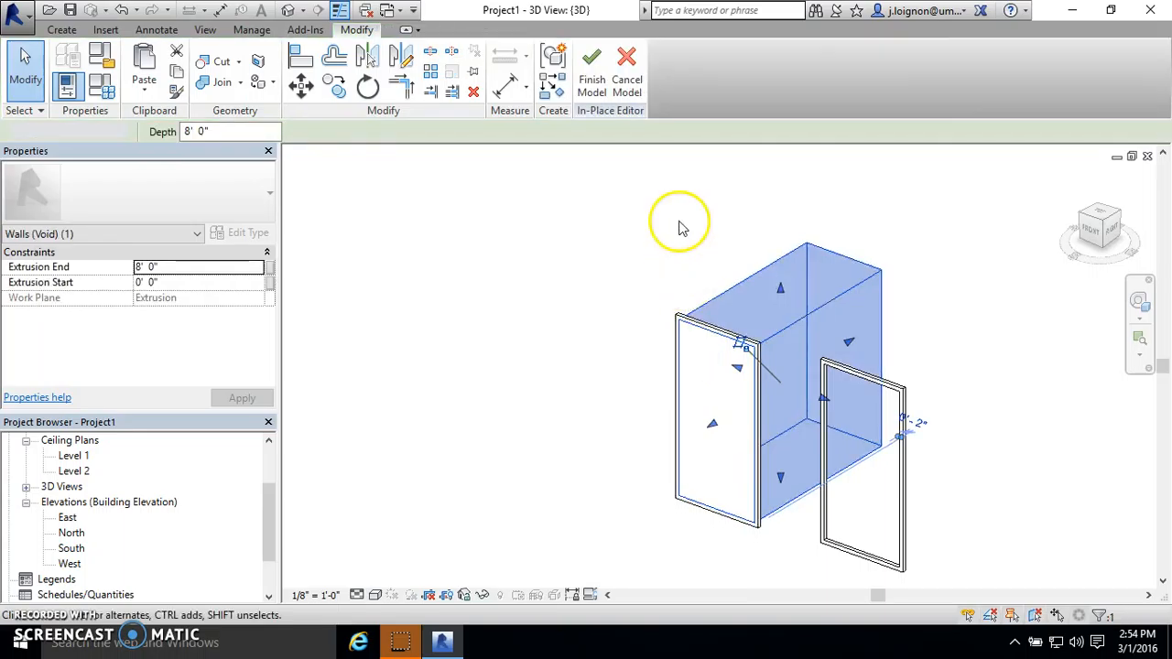
scroll(659, 413, "down", 3)
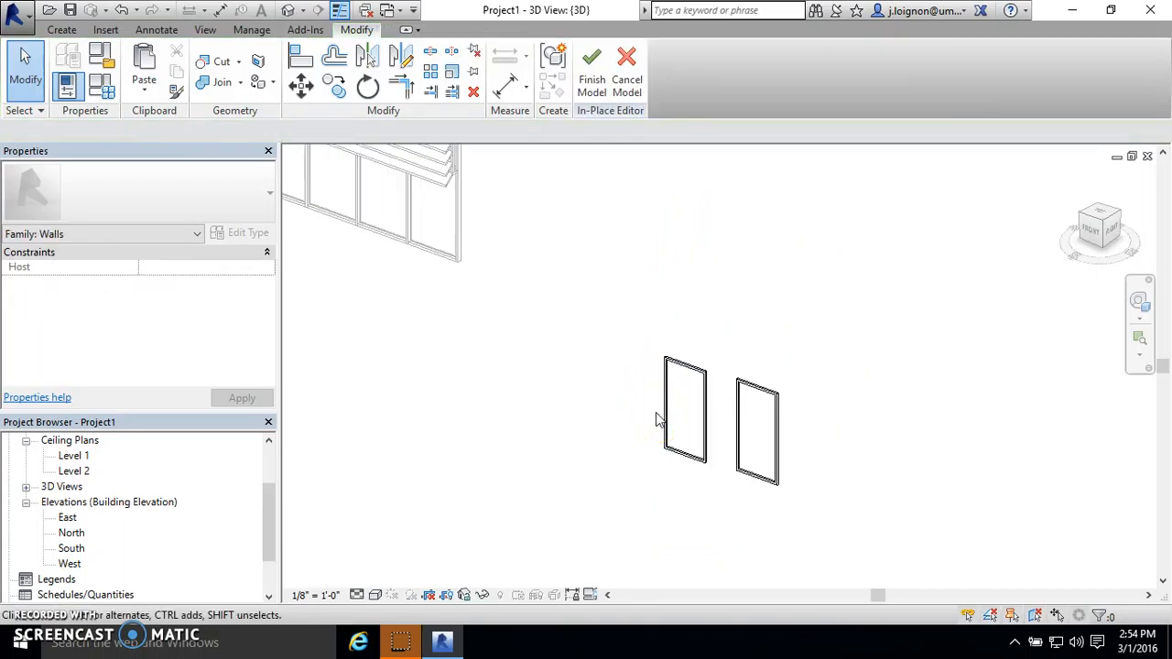
left_click(698, 330)
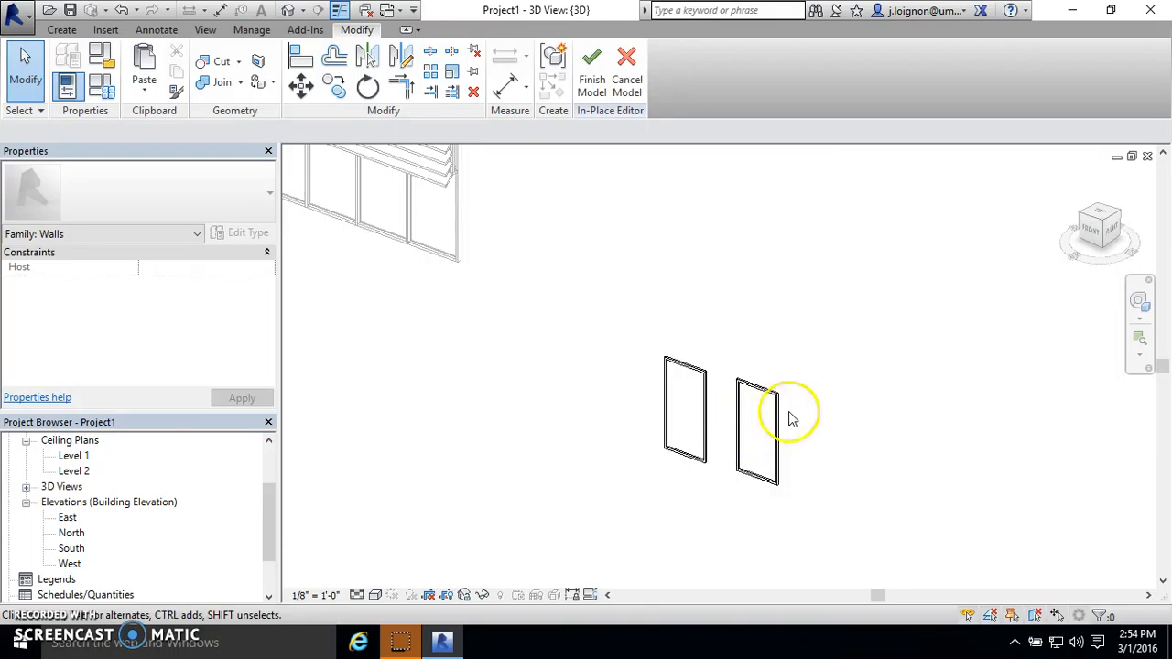
- Compare the new frame's single extrusion with the separate void and solid panel that make up the first frame
scroll(754, 481, "up", 4)
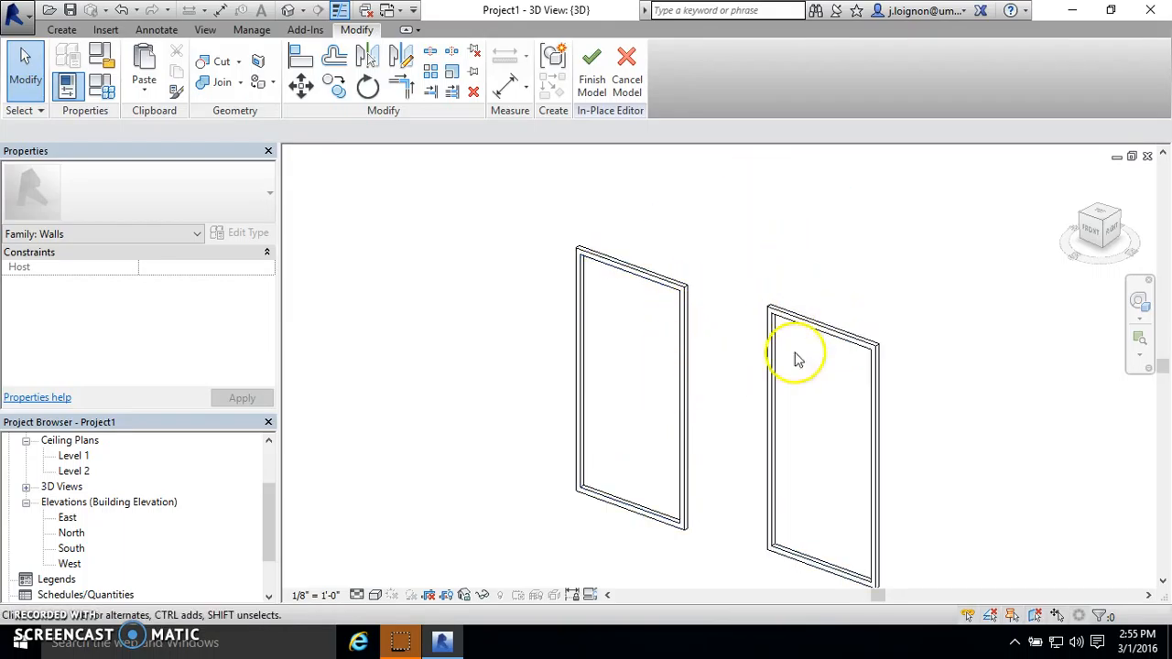
left_click(864, 335)
left_click(900, 282)
left_click(849, 344)
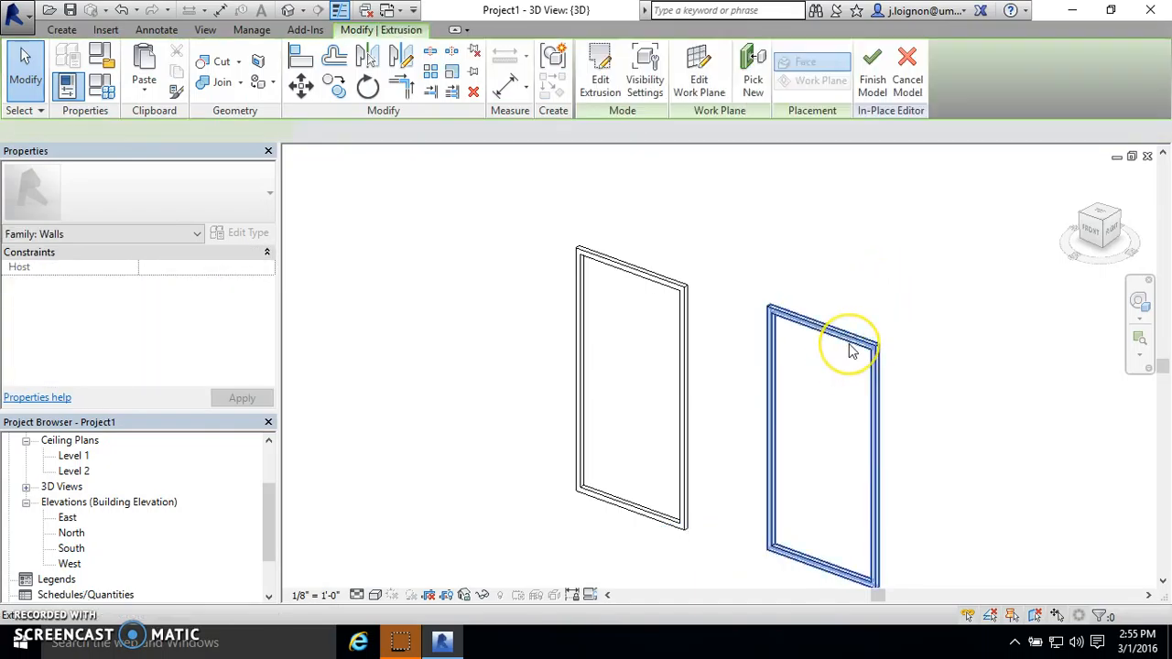
left_click(901, 269)
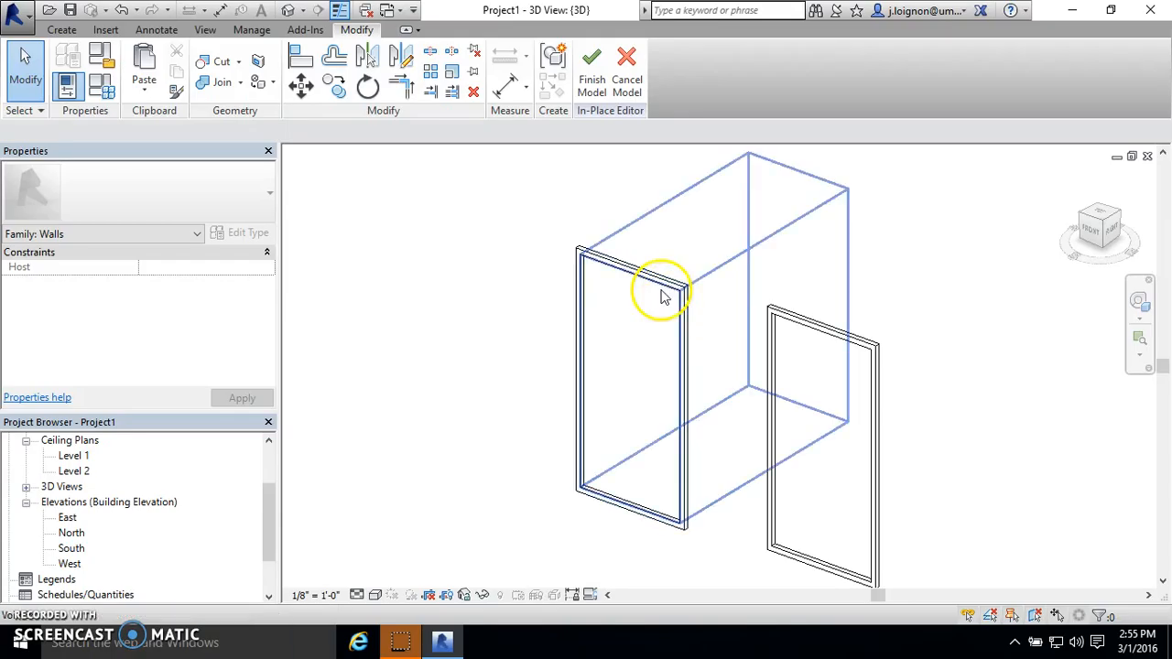
left_click(660, 290)
left_click(580, 248)
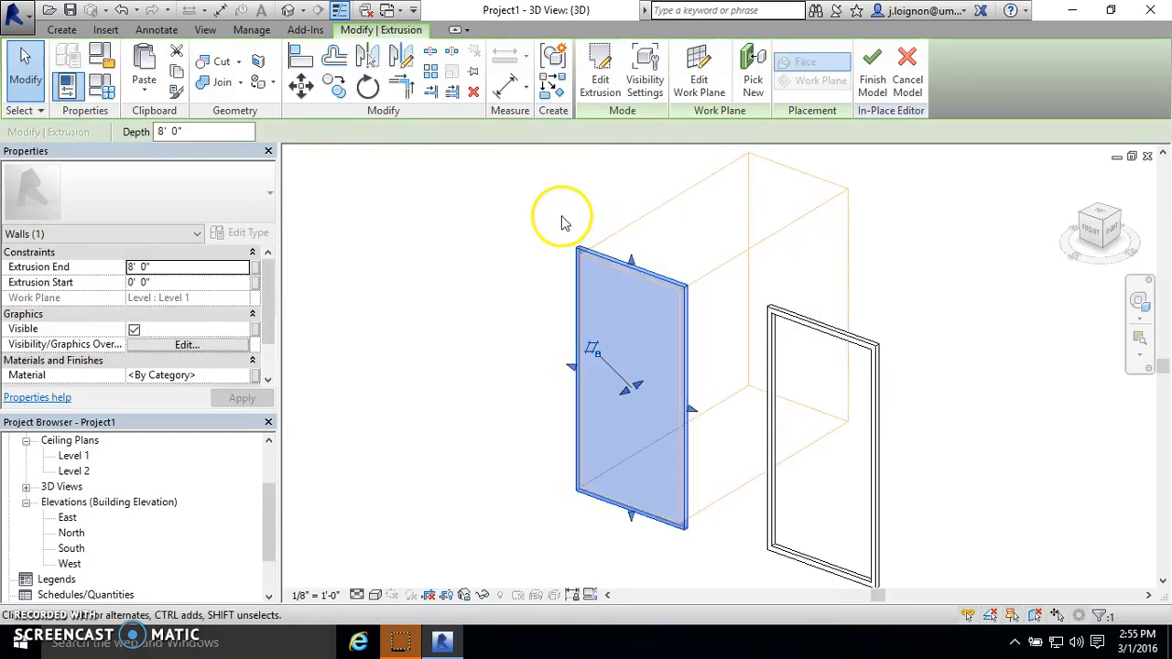
left_click(562, 220)
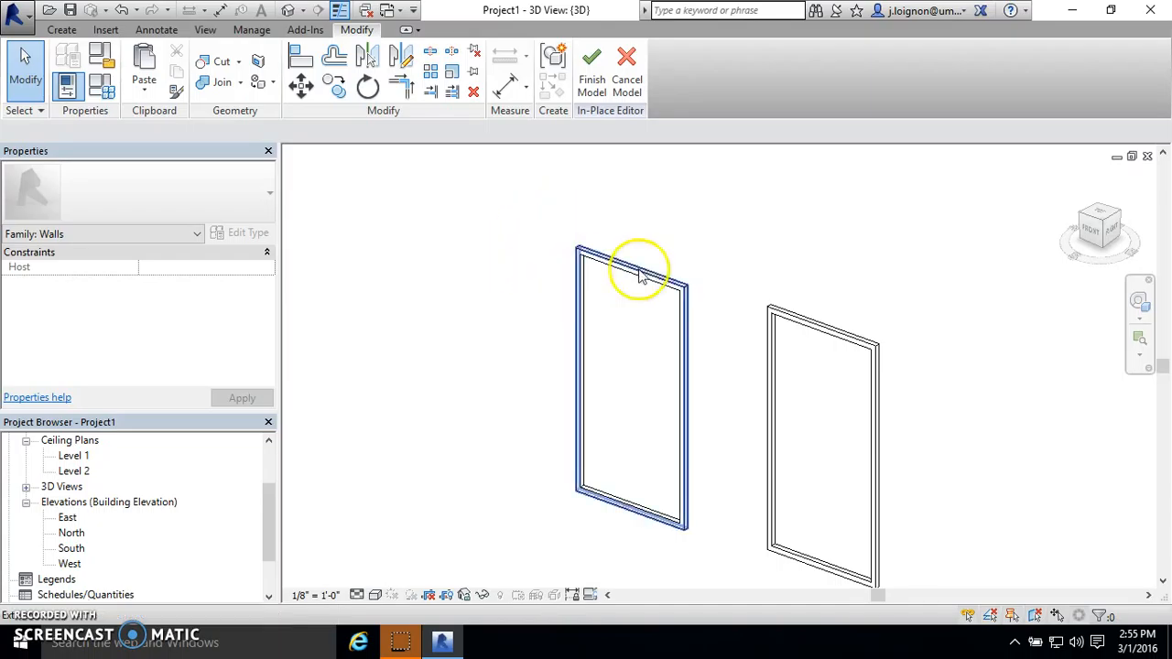
- Examine the two frames side by side and in relation to the existing louvred wall screen
scroll(589, 285, "down", 5)
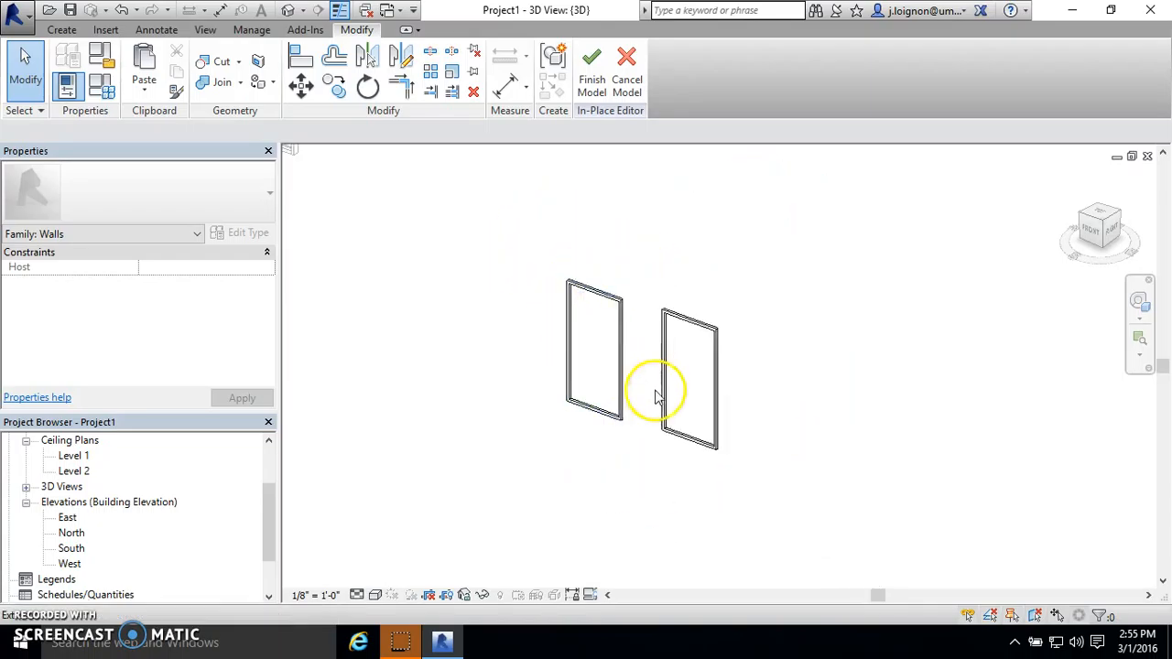
middle_click_drag(488, 233, 526, 288)
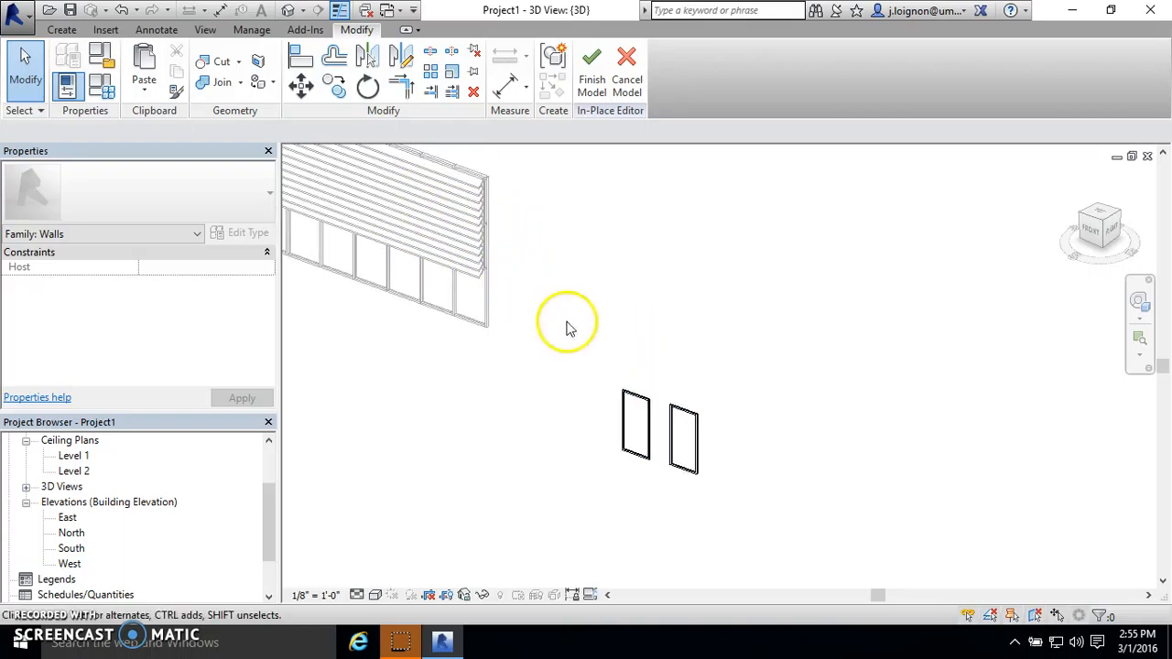
scroll(652, 400, "up", 4)
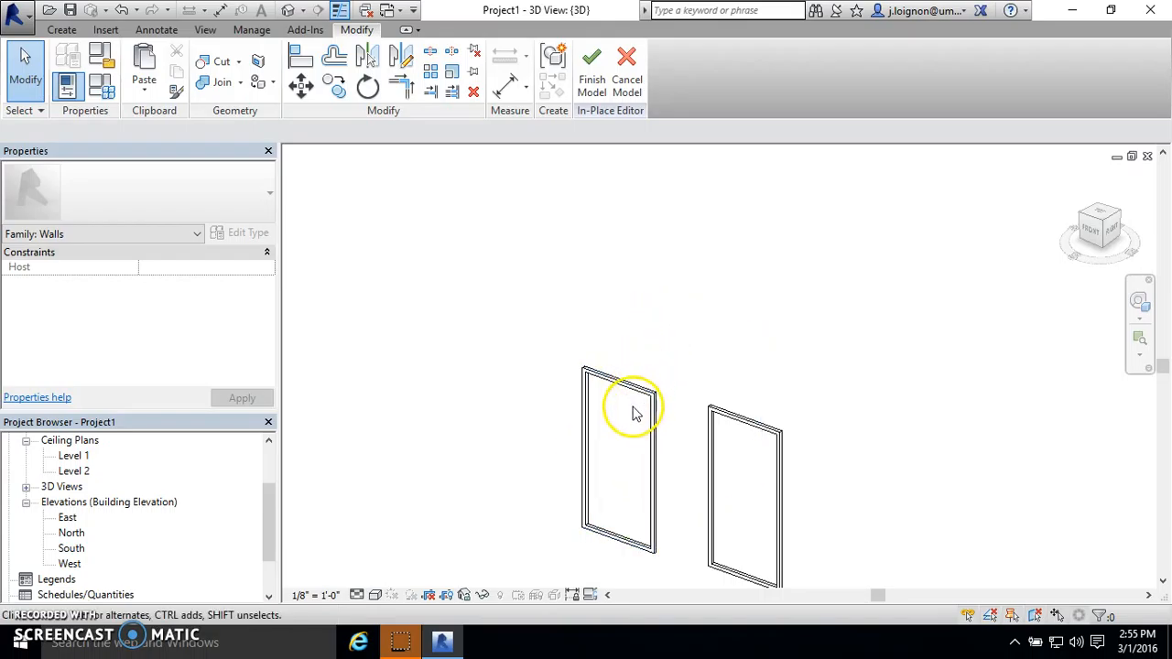
scroll(621, 399, "up", 3)
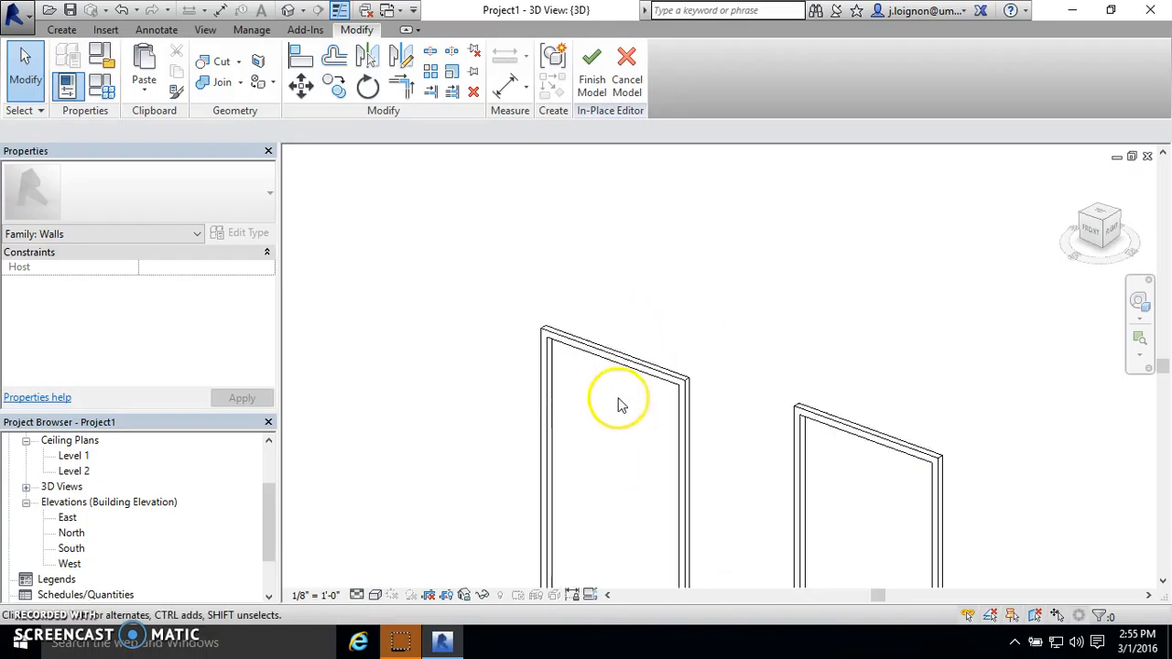
scroll(607, 309, "down", 3)
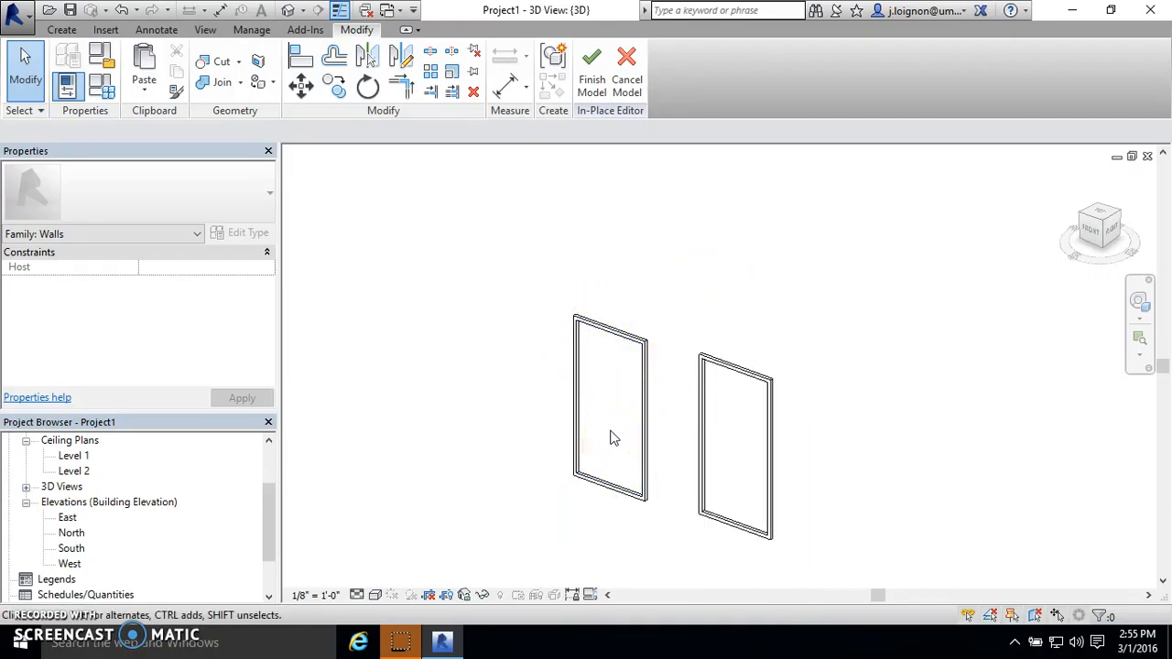
scroll(639, 334, "up", 2)
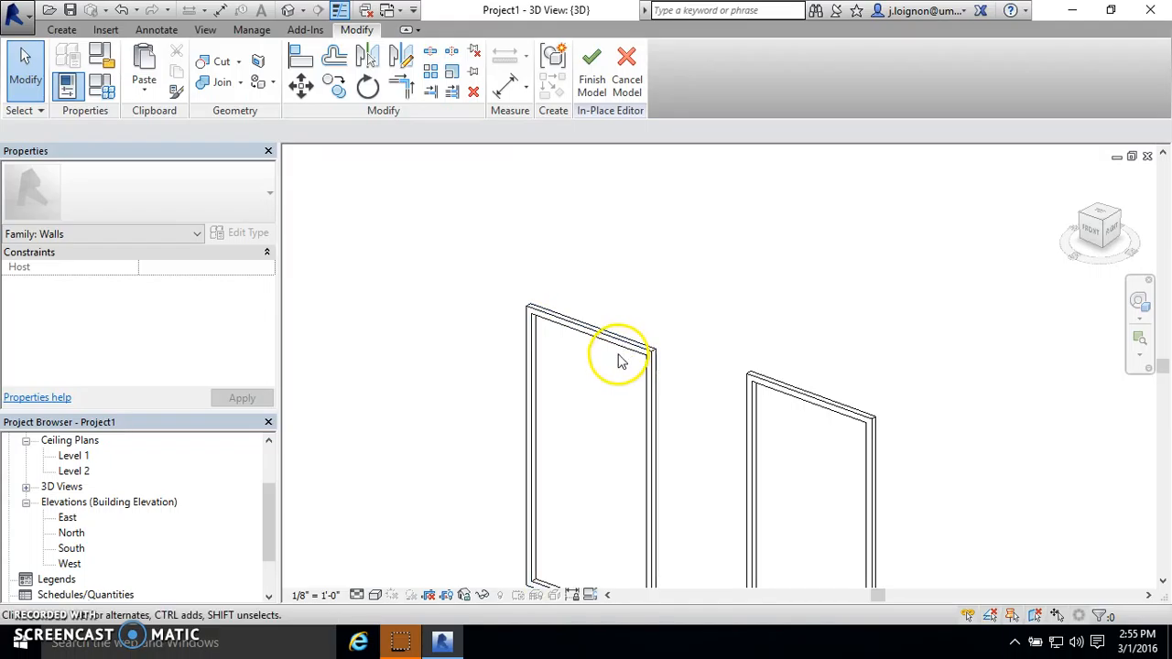
scroll(630, 343, "down", 3)
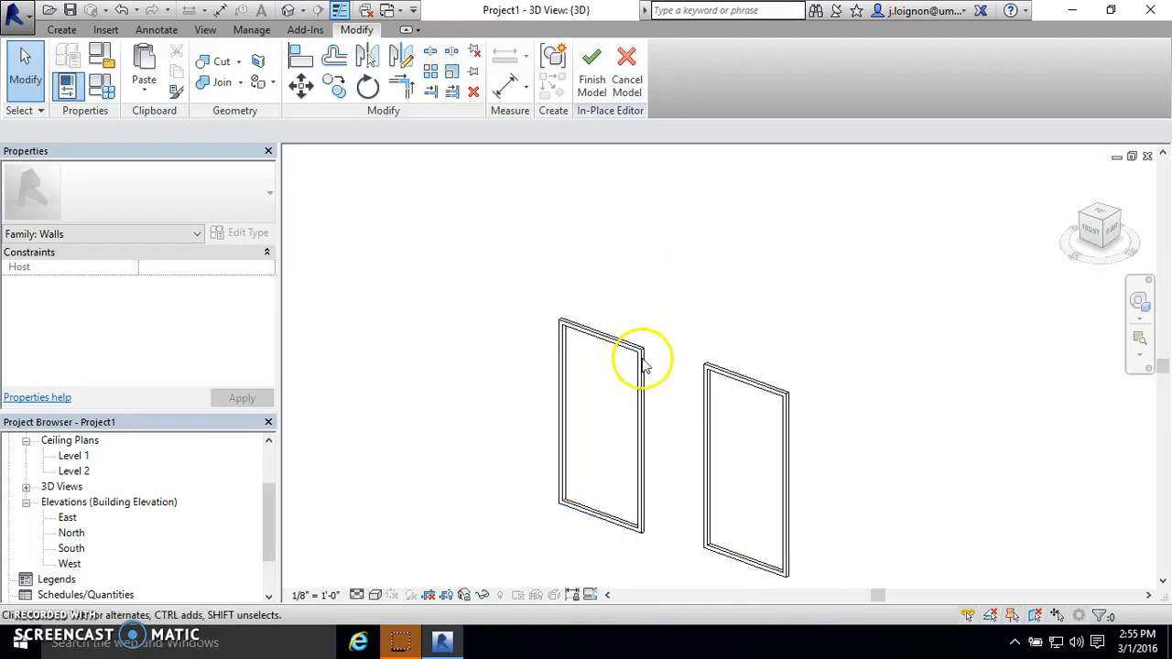
- Delete the void-cut frame and keep the one extruded from a double outline
left_click(740, 387)
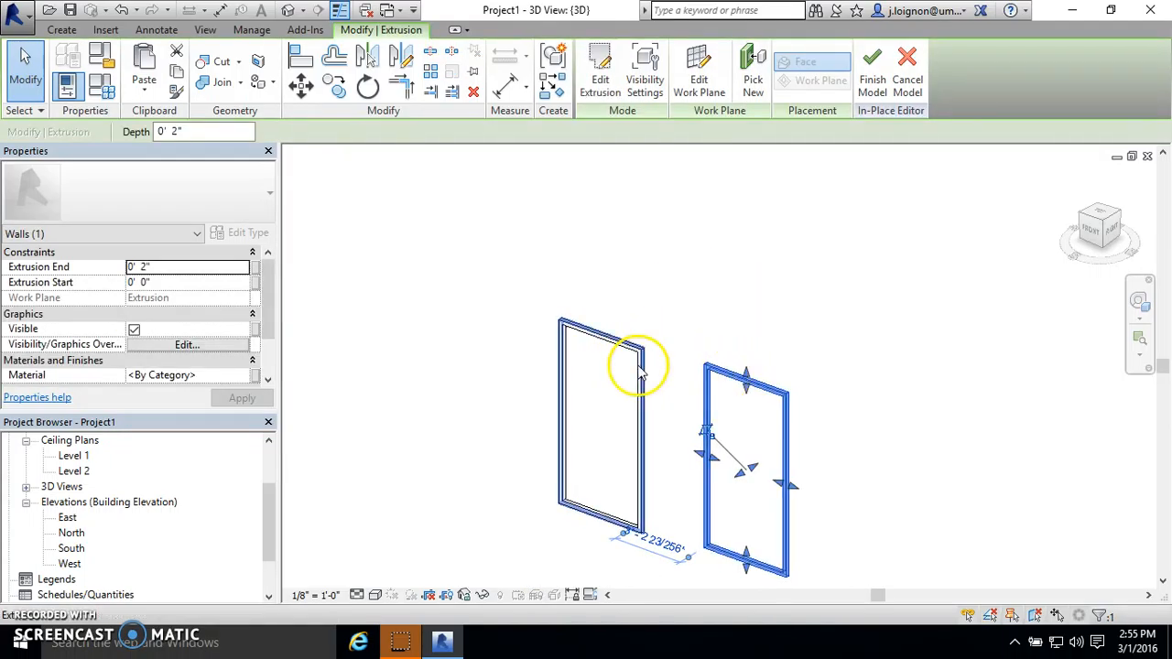
left_click(535, 370)
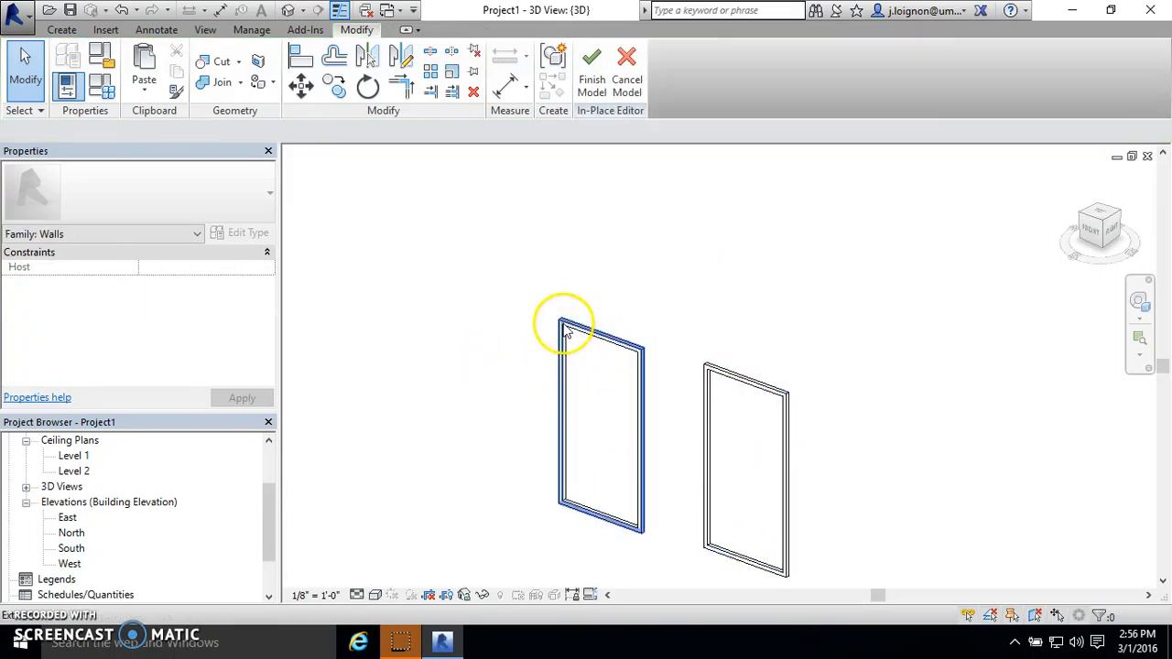
left_click(778, 380)
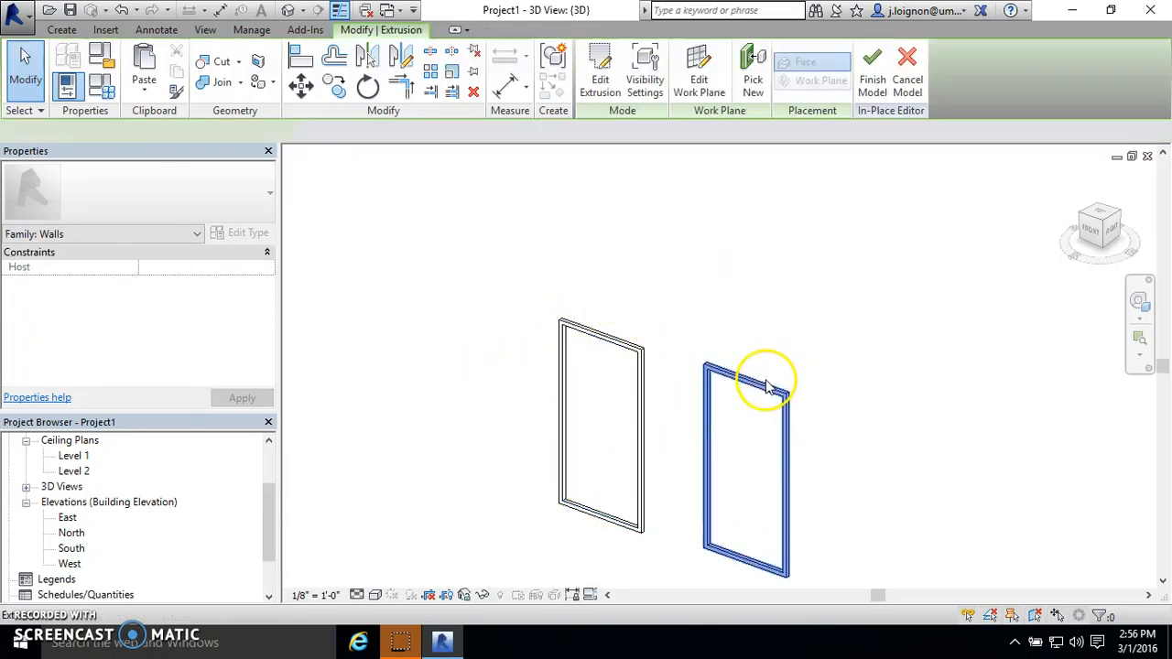
left_click(632, 266)
left_click(570, 383)
key("Delete")
- Start a new solid extrusion at the upper corner of the remaining frame
scroll(569, 335, "down", 2)
scroll(765, 429, "up", 3)
scroll(602, 308, "up", 6)
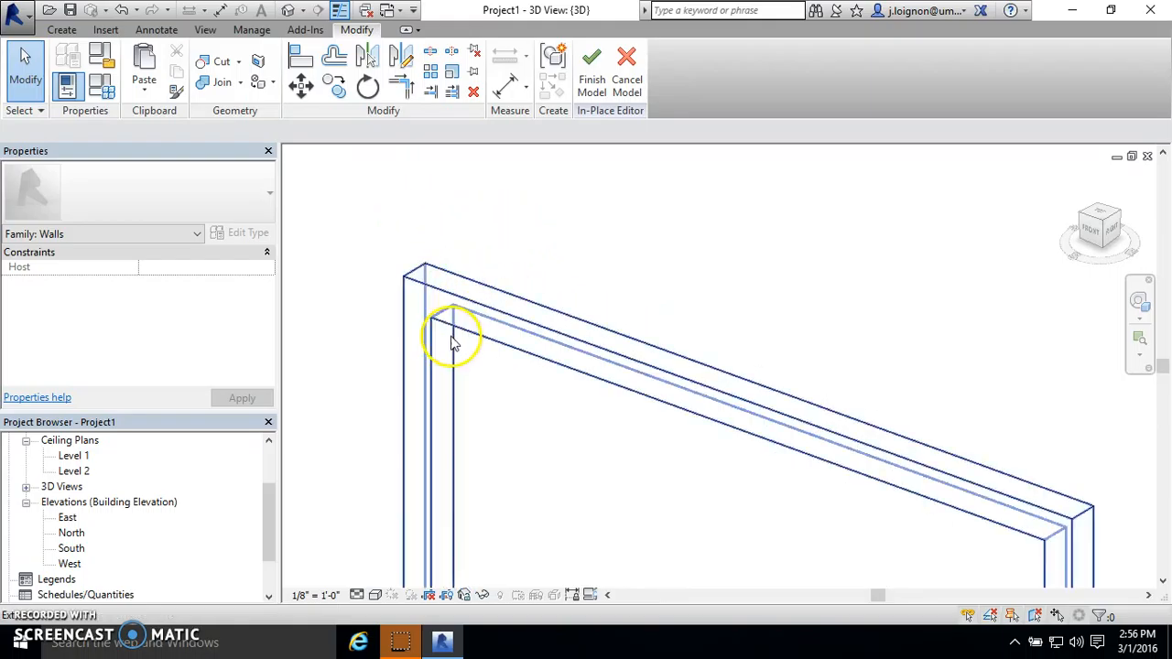
left_click(62, 30)
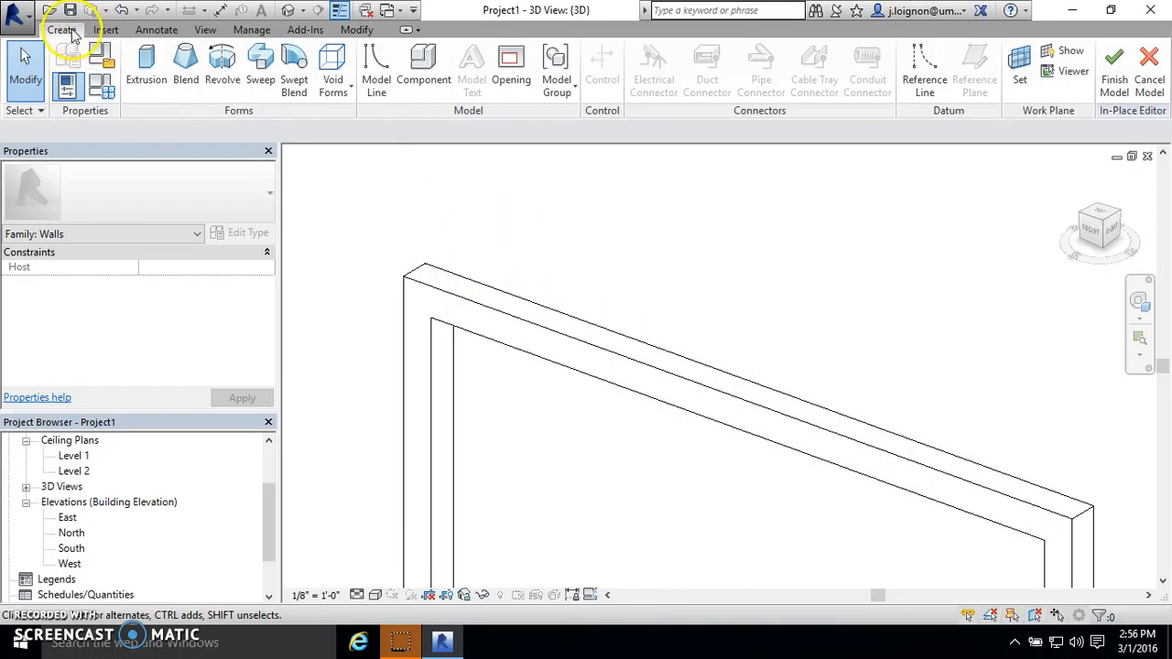
left_click(147, 73)
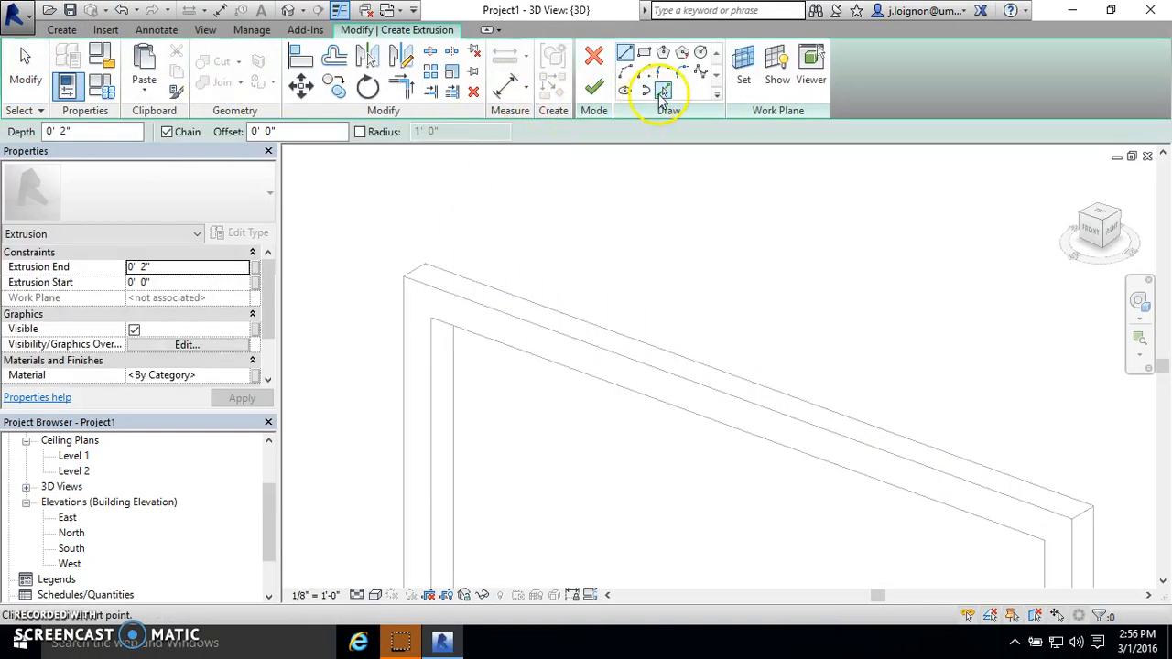
left_click(663, 92)
left_click(438, 348)
left_click(481, 322)
scroll(861, 206, "down", 2)
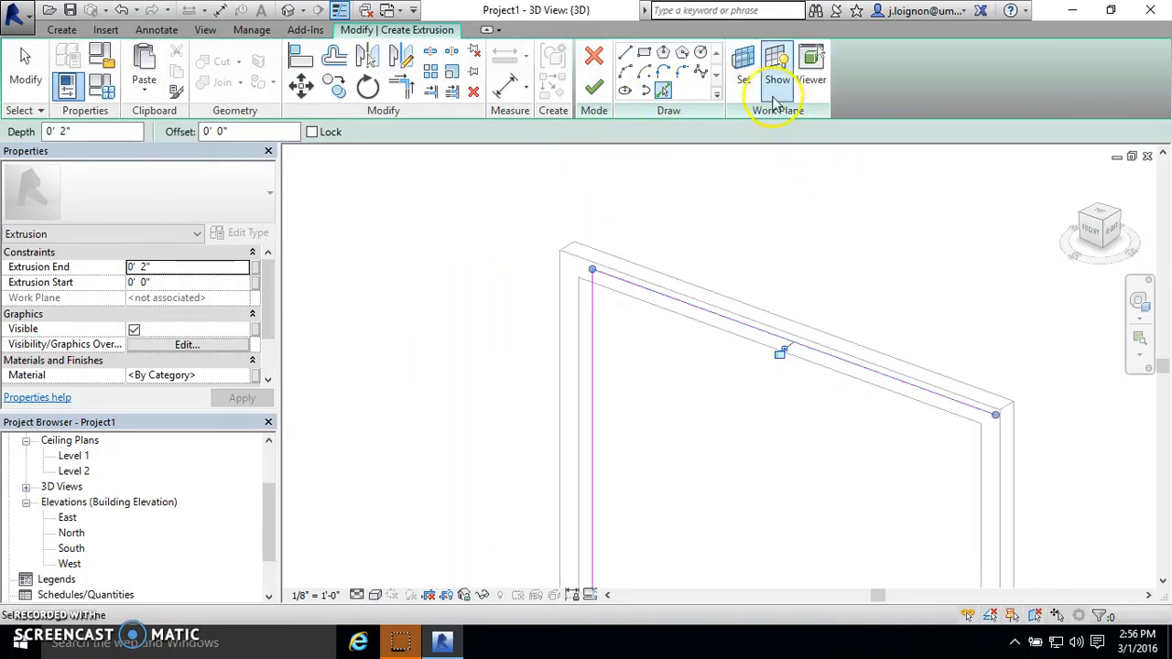
left_click(743, 66)
left_click(626, 422)
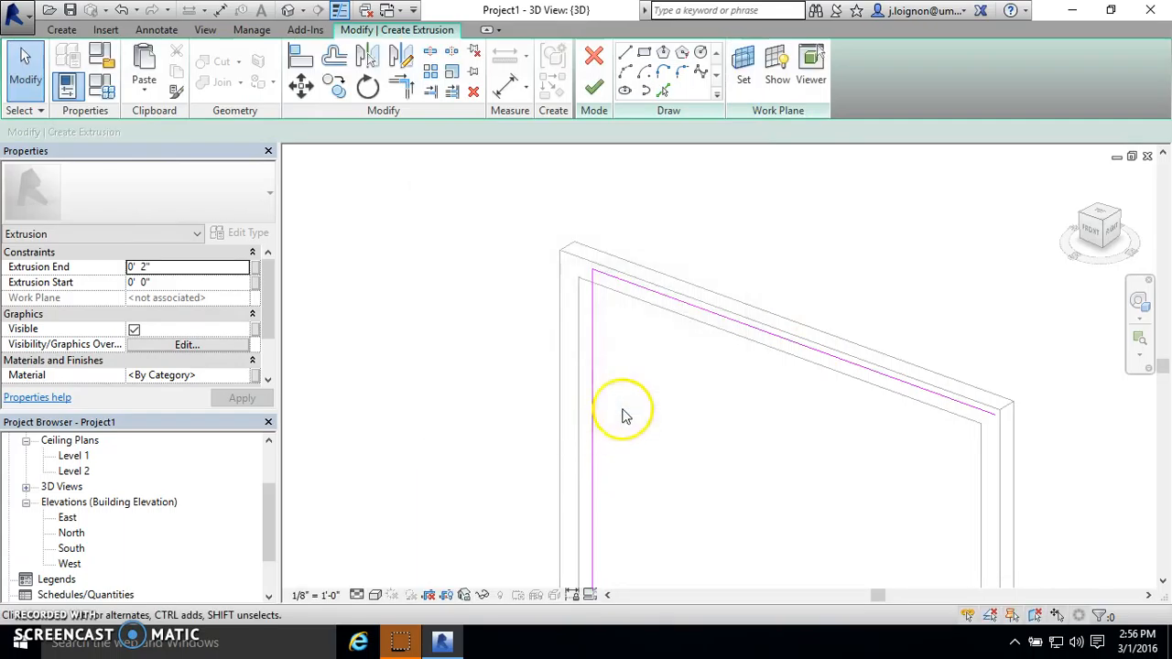
left_click(62, 79)
scroll(292, 188, "down", 2)
left_click_drag(654, 253, 385, 319)
left_click(384, 320)
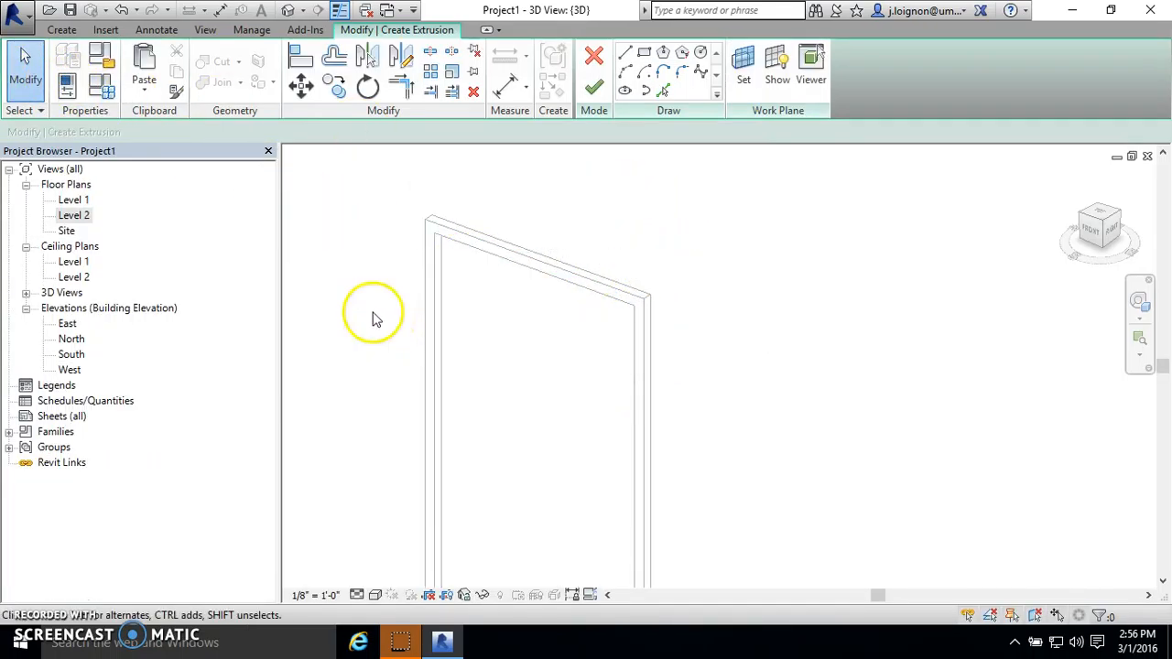
- Show the hidden Properties palette again
left_click(102, 59)
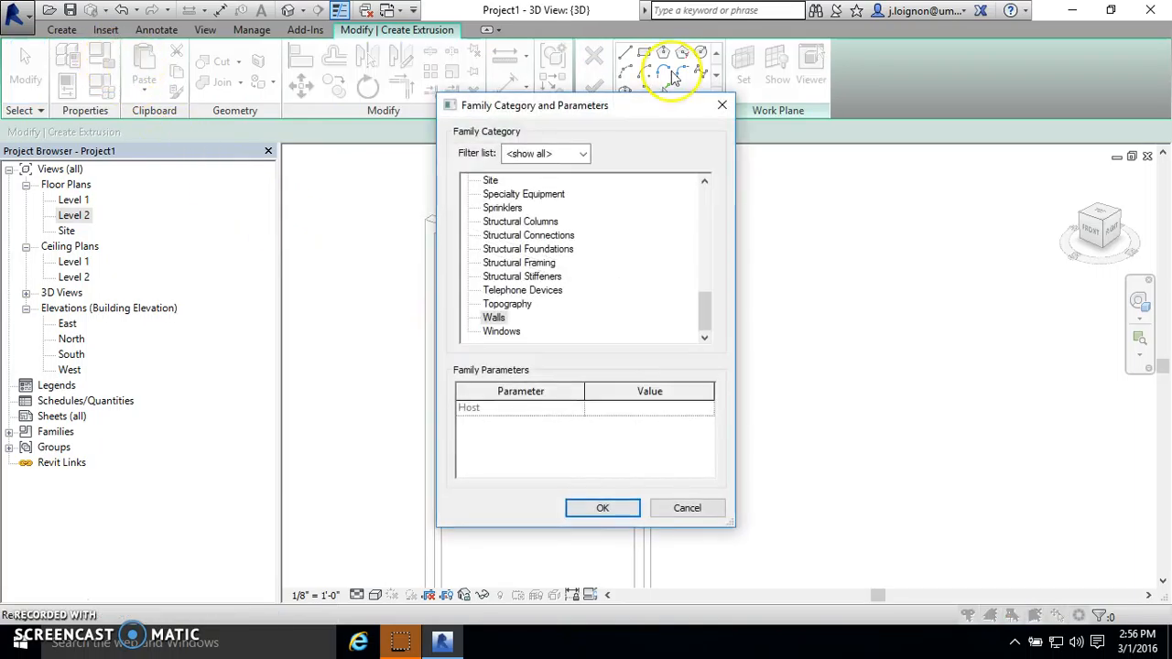
left_click(715, 105)
left_click(100, 87)
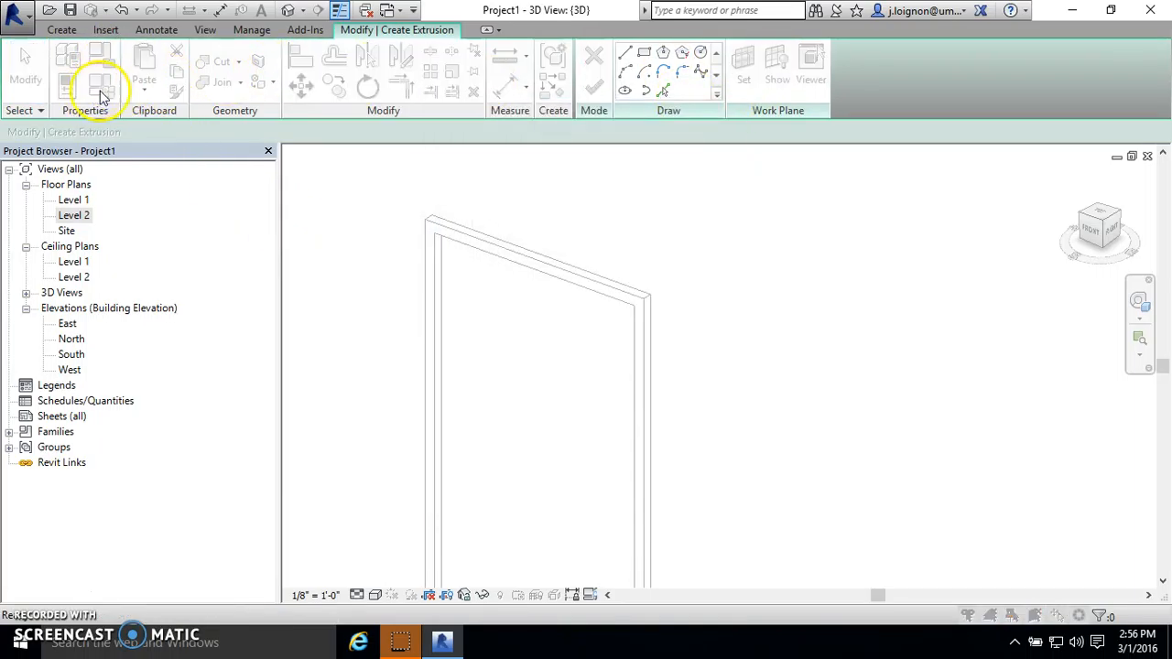
left_click(786, 87)
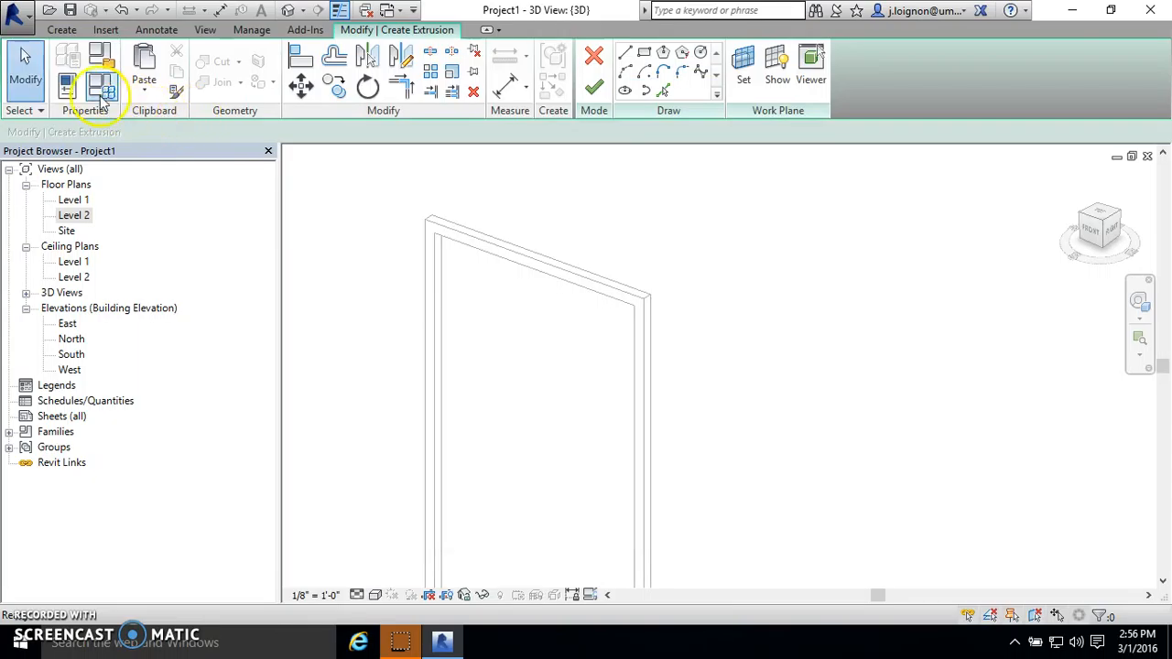
left_click(86, 83)
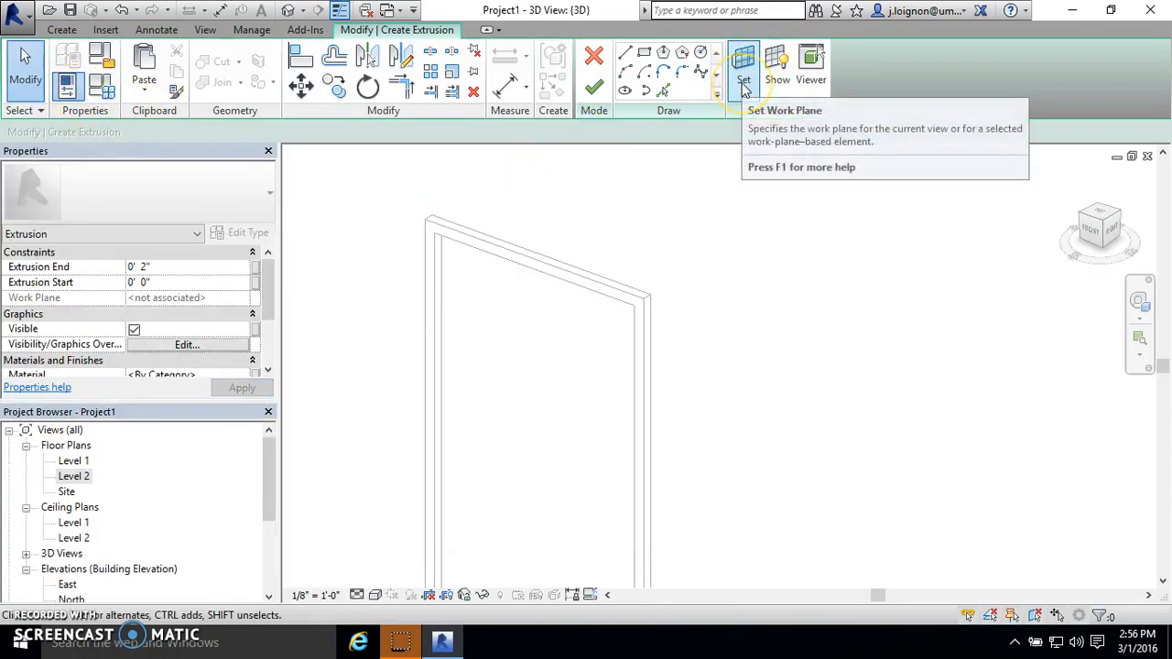
- Set the sketch work plane by picking the front face of the frame as the plane
left_click(744, 66)
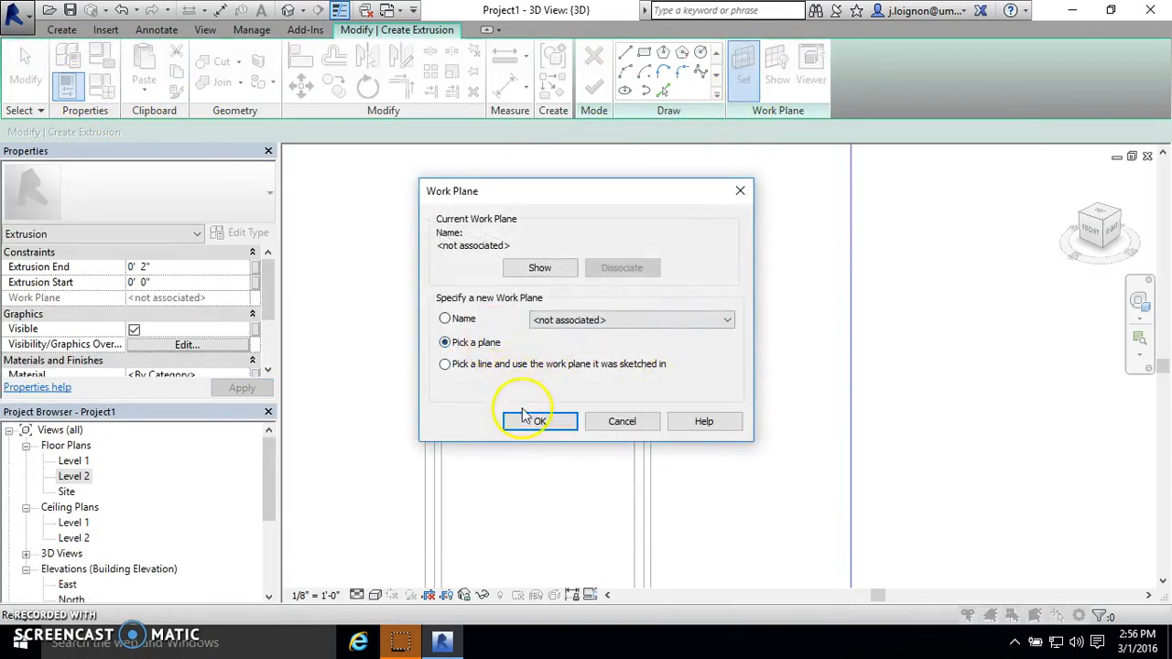
left_click(526, 418)
scroll(458, 257, "up", 4)
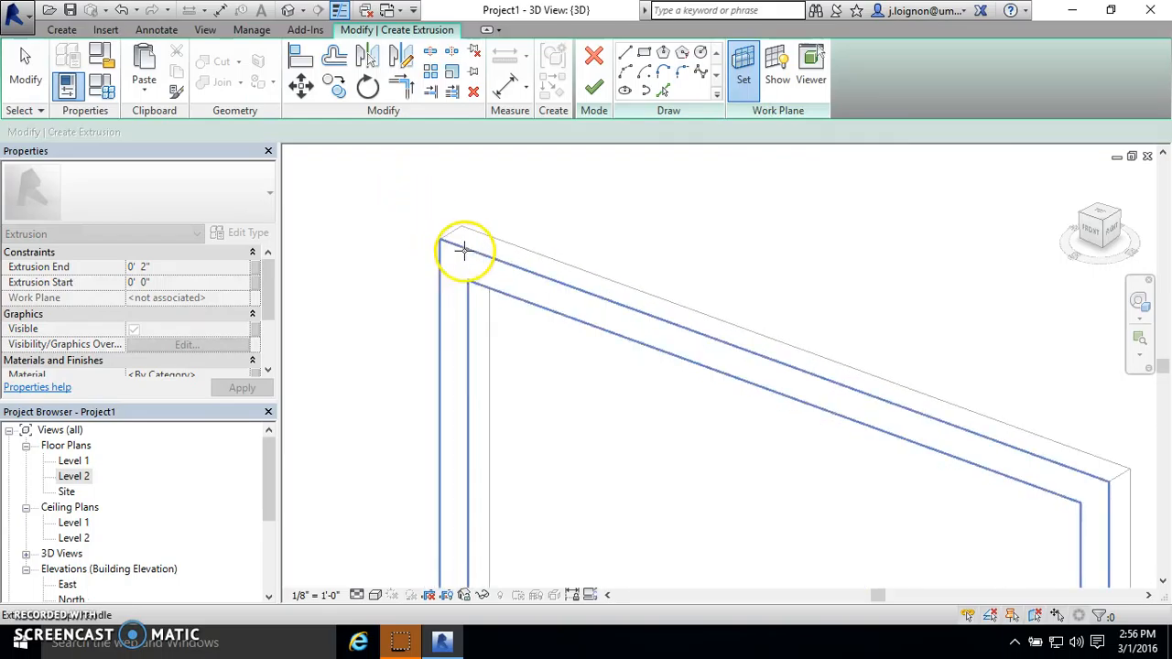
left_click(465, 250)
- Sketch a closed rectangular outline by picking the four inner edges of the frame
scroll(589, 267, "down", 2)
left_click(663, 90)
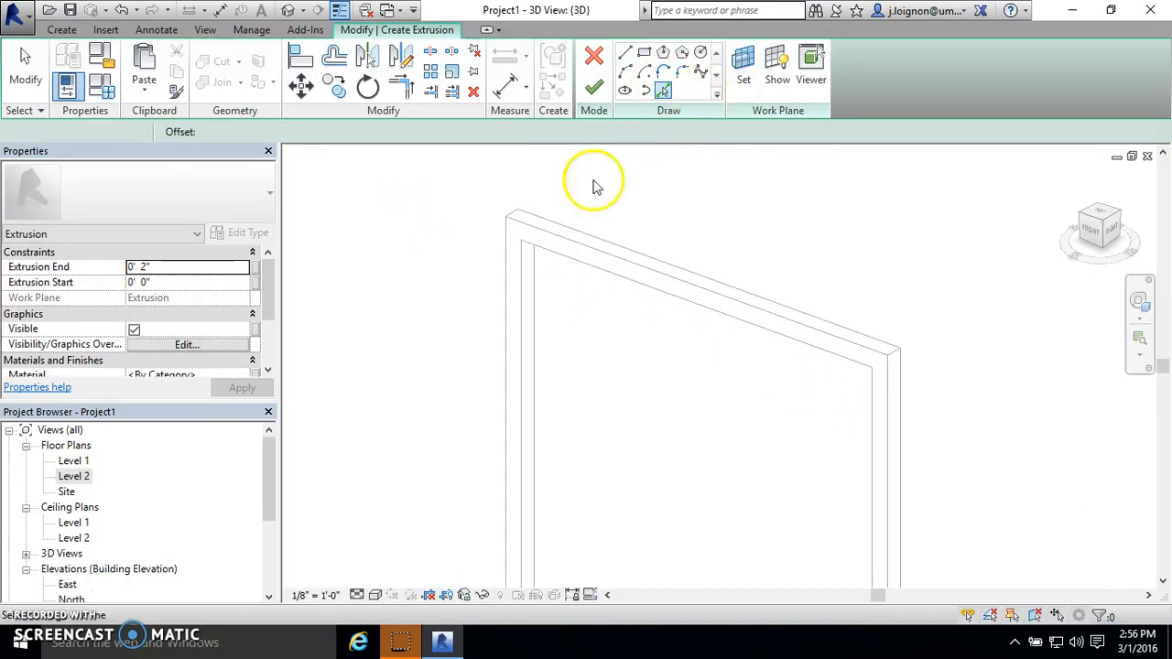
left_click(523, 275)
left_click(560, 256)
scroll(654, 183, "down", 3)
scroll(778, 448, "up", 3)
left_click(692, 548)
left_click(534, 515)
scroll(467, 517, "up", 1)
scroll(479, 521, "down", 5)
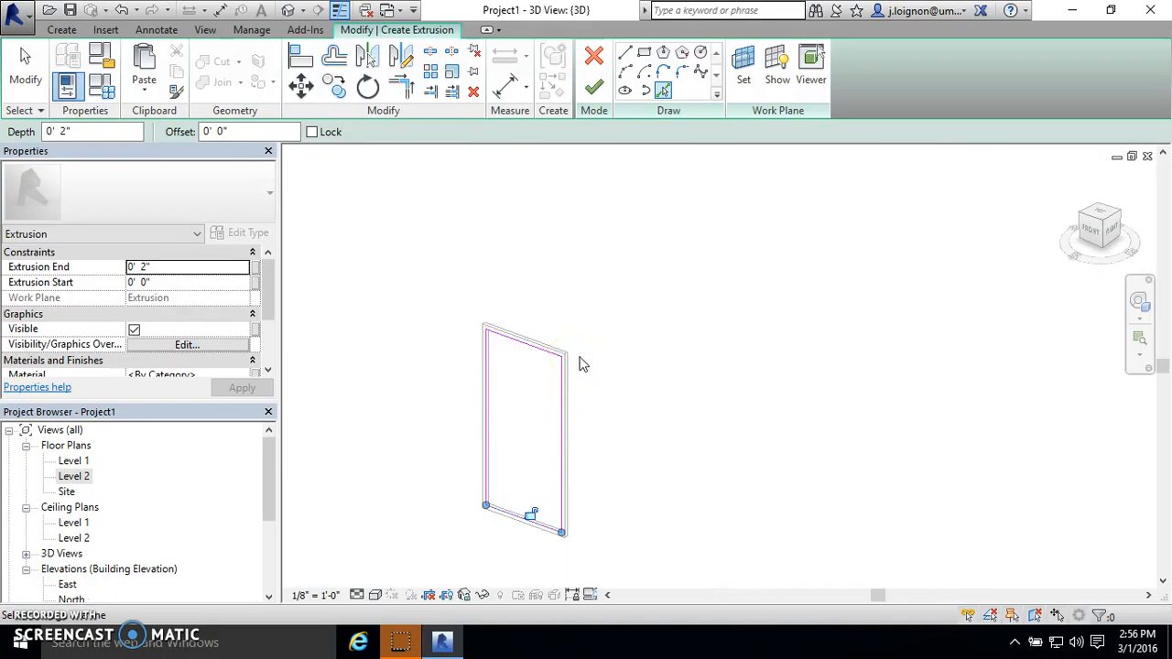
- Examine the picked outline within the frame and how the louvres meet the end of the existing storefront curtain wall
scroll(486, 335, "up", 3)
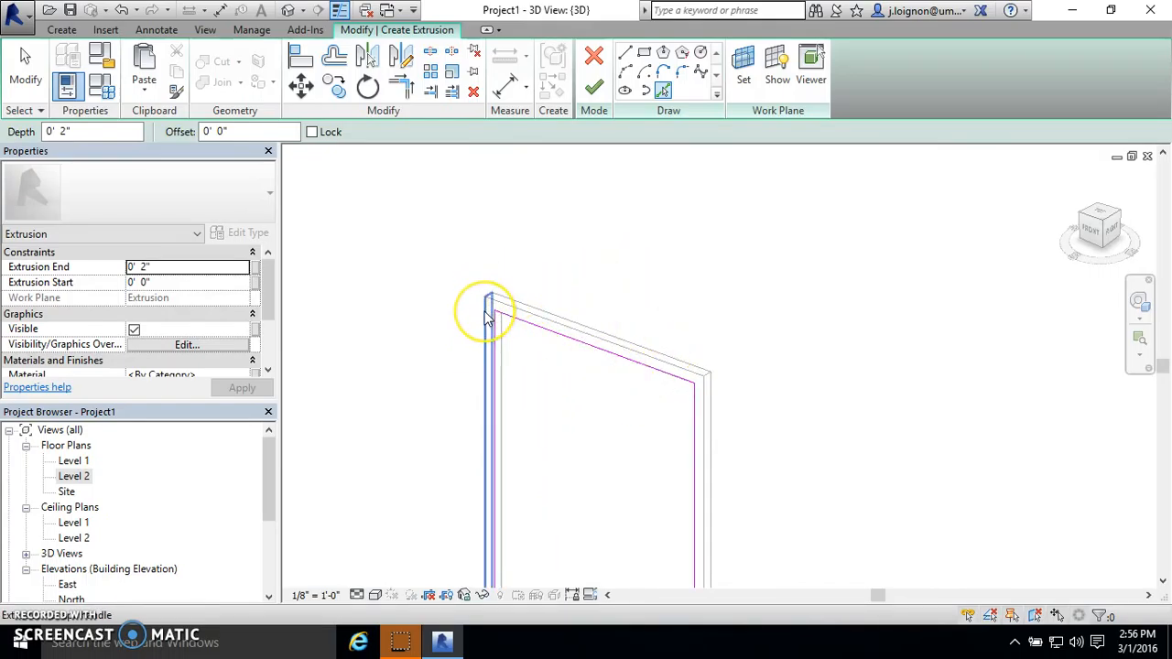
scroll(488, 316, "down", 4)
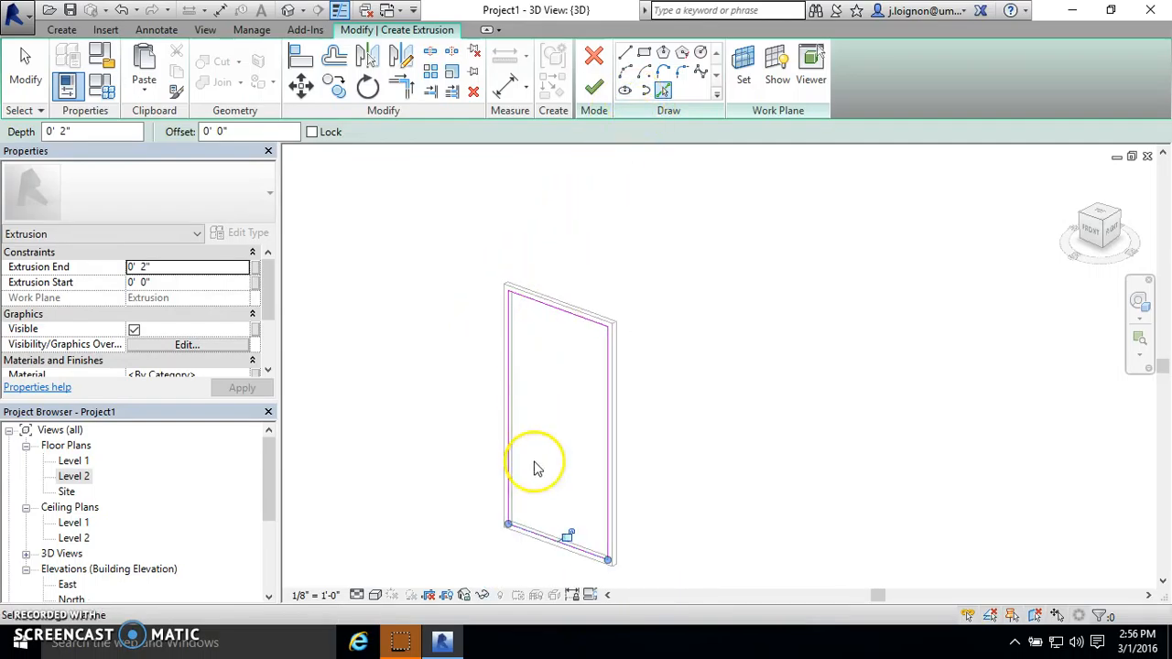
scroll(550, 279, "up", 3)
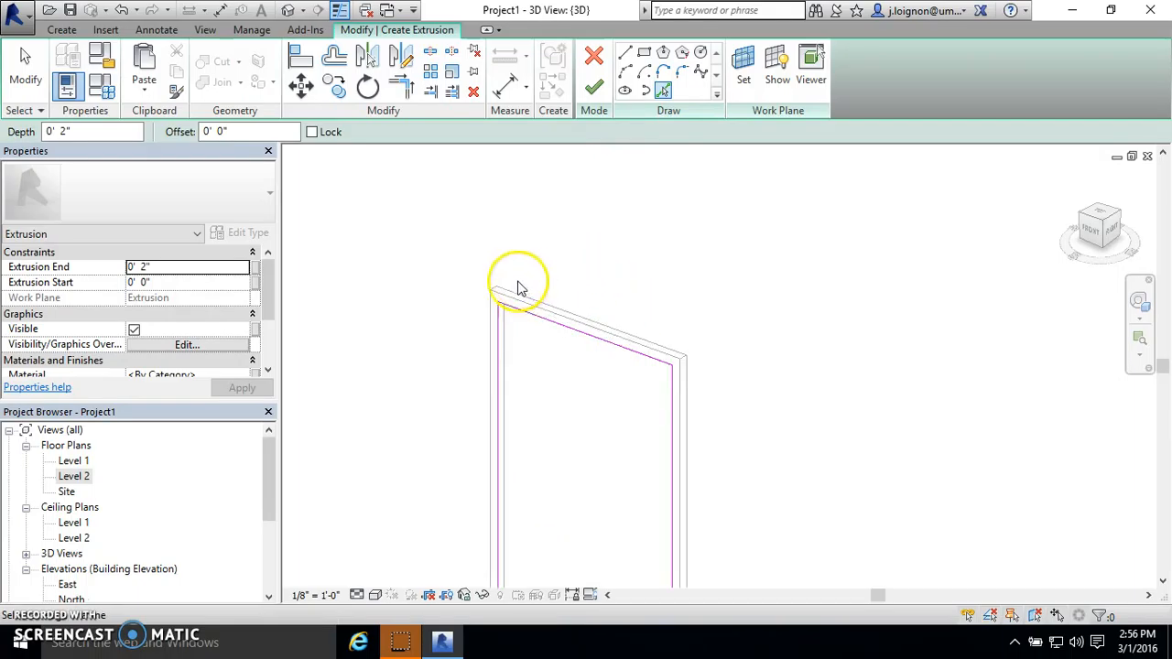
scroll(499, 304, "down", 3)
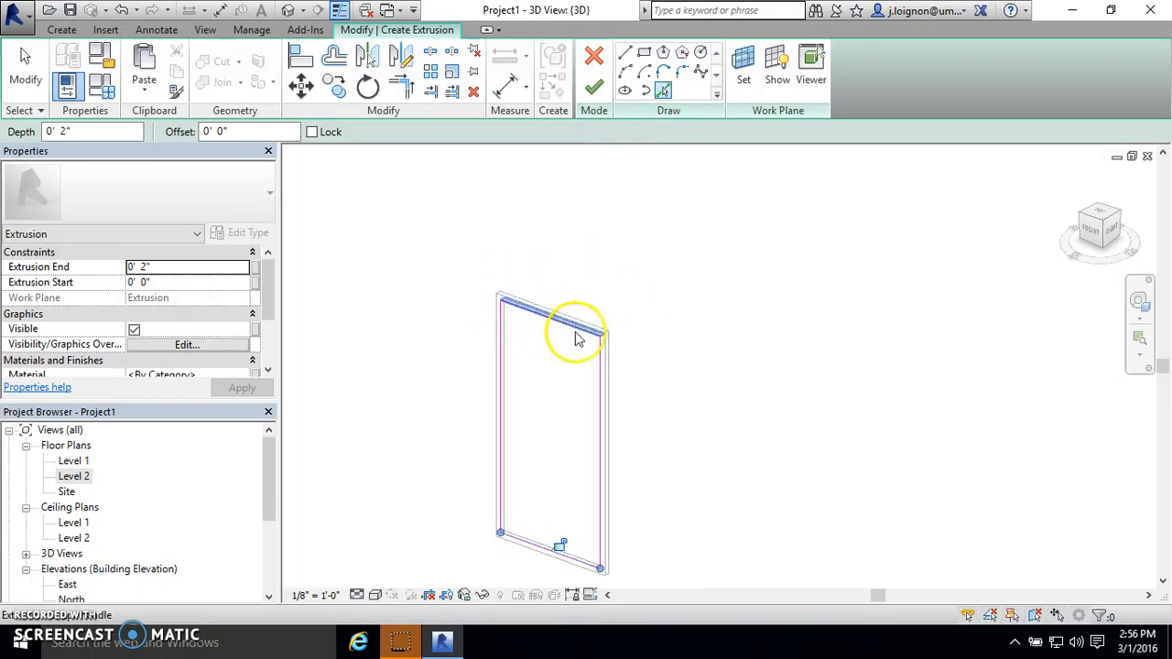
scroll(793, 484, "down", 4)
scroll(601, 262, "up", 5)
scroll(579, 332, "up", 2)
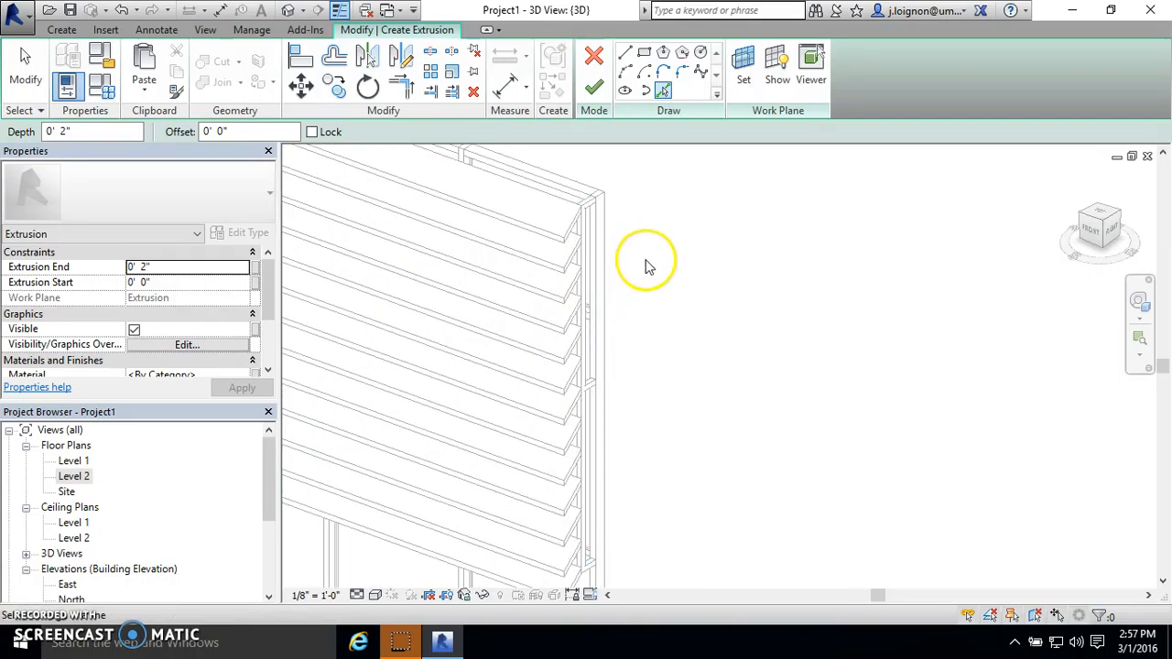
left_click(563, 197)
scroll(565, 201, "down", 1)
scroll(554, 196, "down", 2)
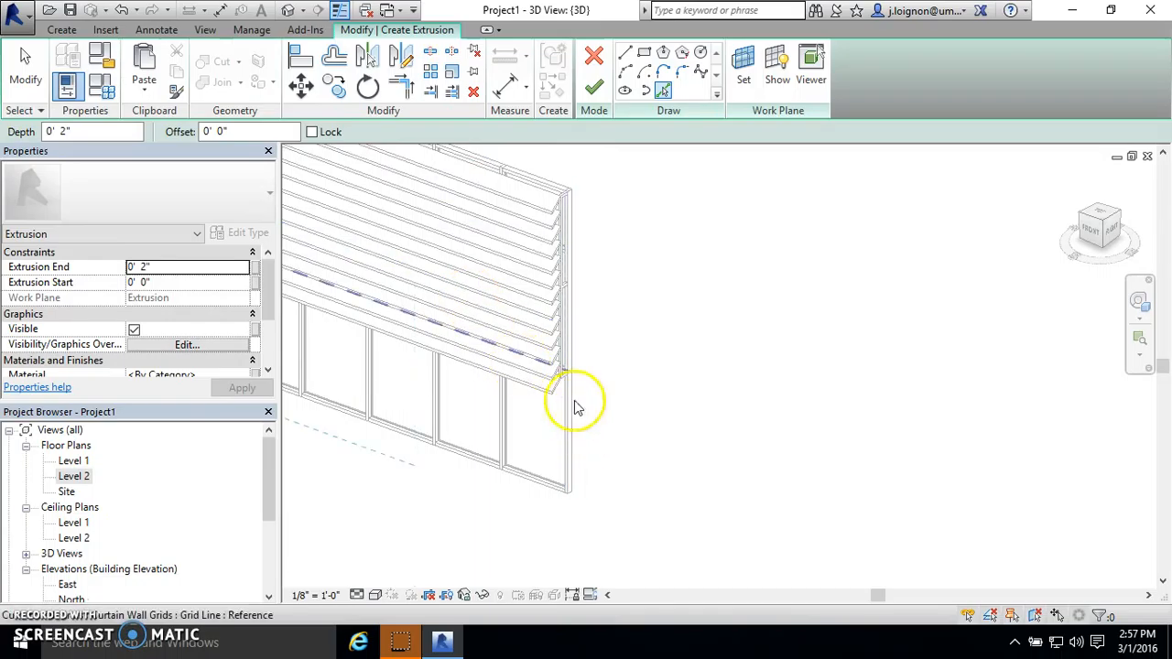
scroll(554, 359, "up", 3)
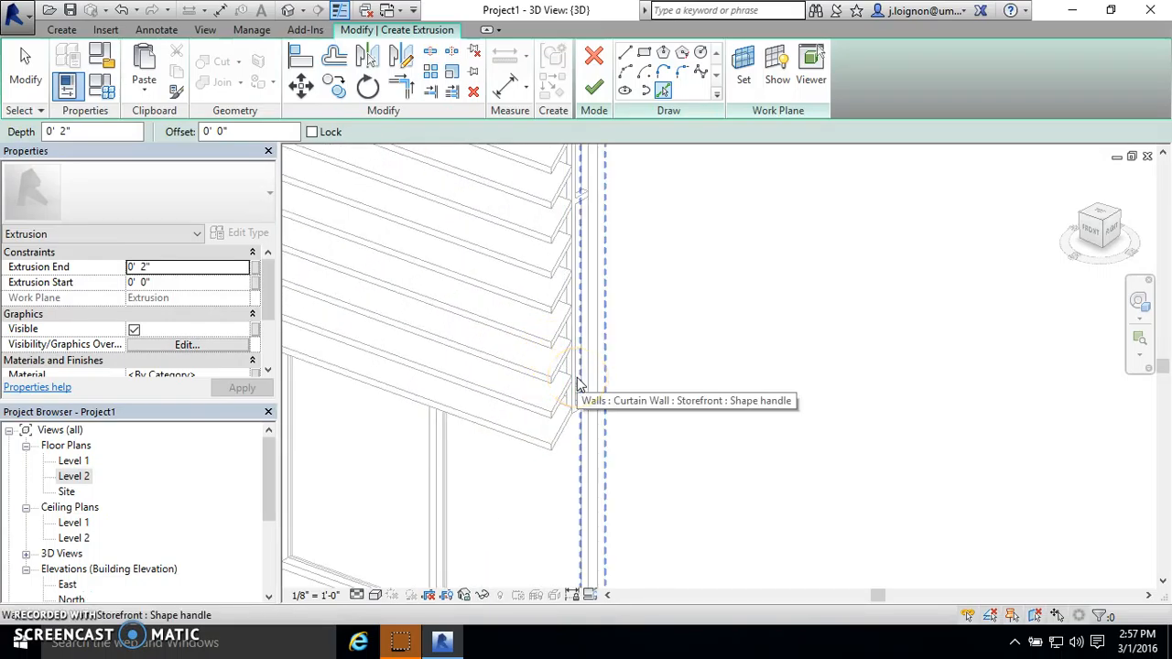
scroll(560, 425, "up", 4)
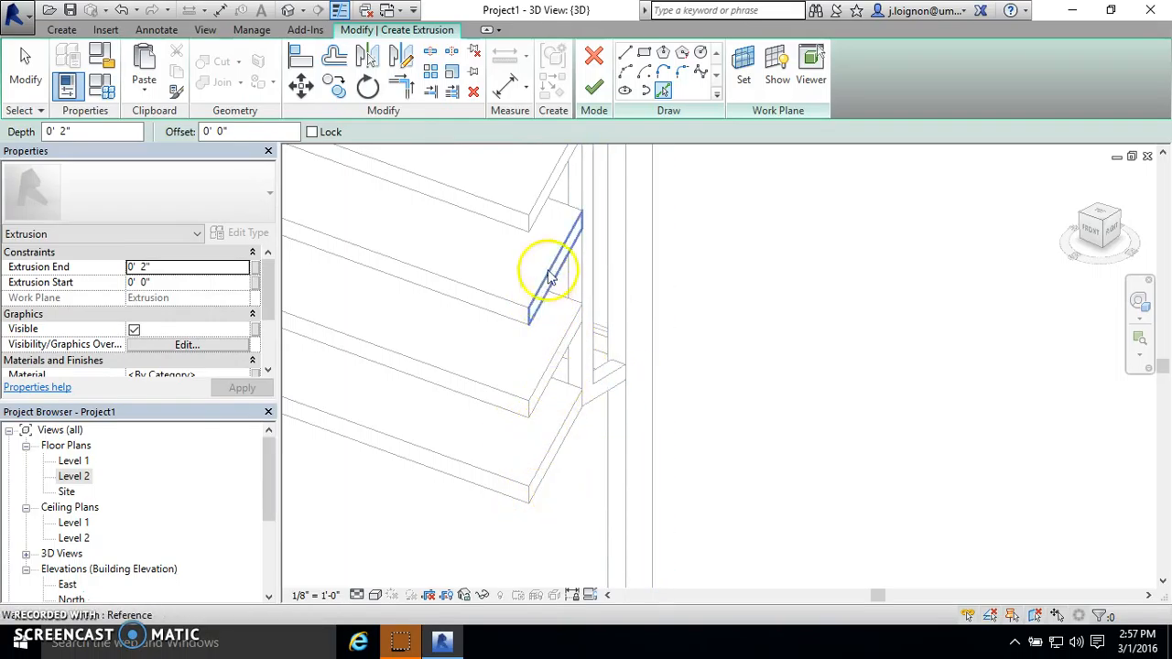
scroll(597, 380, "down", 4)
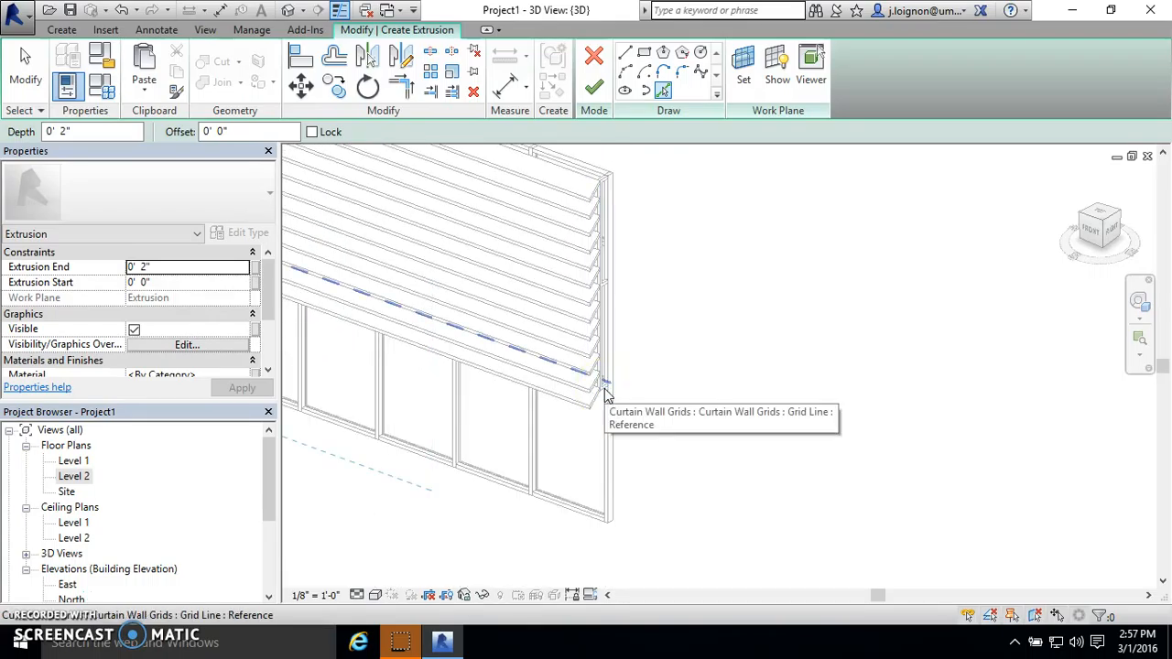
scroll(604, 391, "down", 2)
scroll(597, 263, "up", 4)
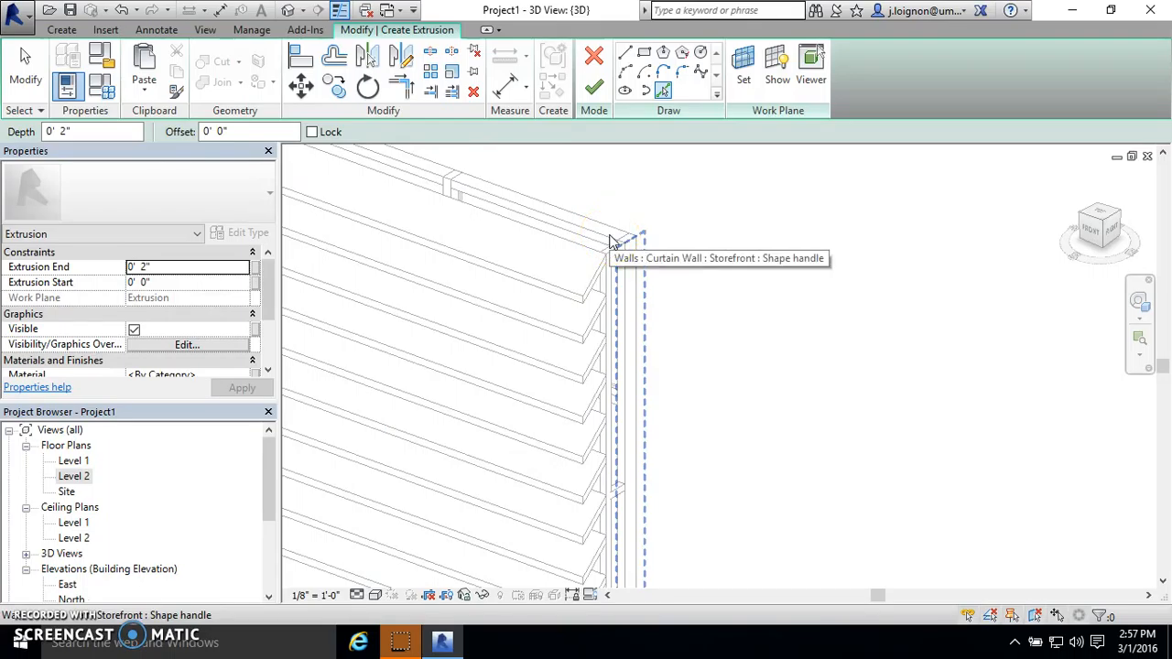
scroll(583, 261, "down", 5)
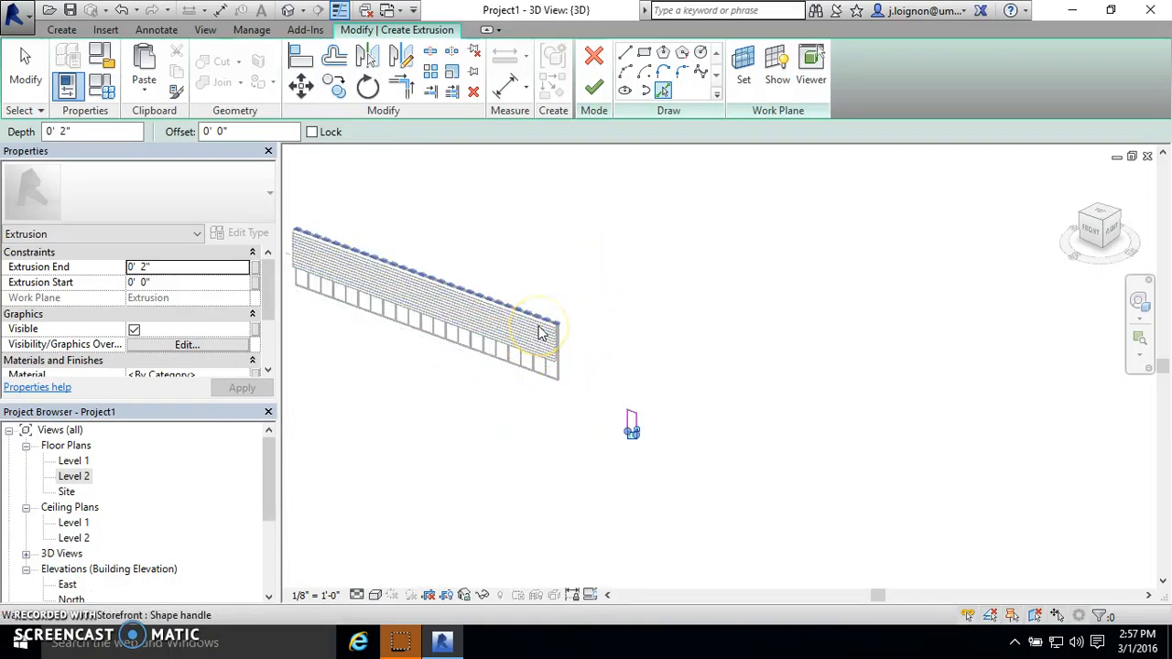
- Create the infill panel from the inner frame outline with an extrusion start of 1/2" and an extrusion end of 1"
scroll(636, 435, "up", 5)
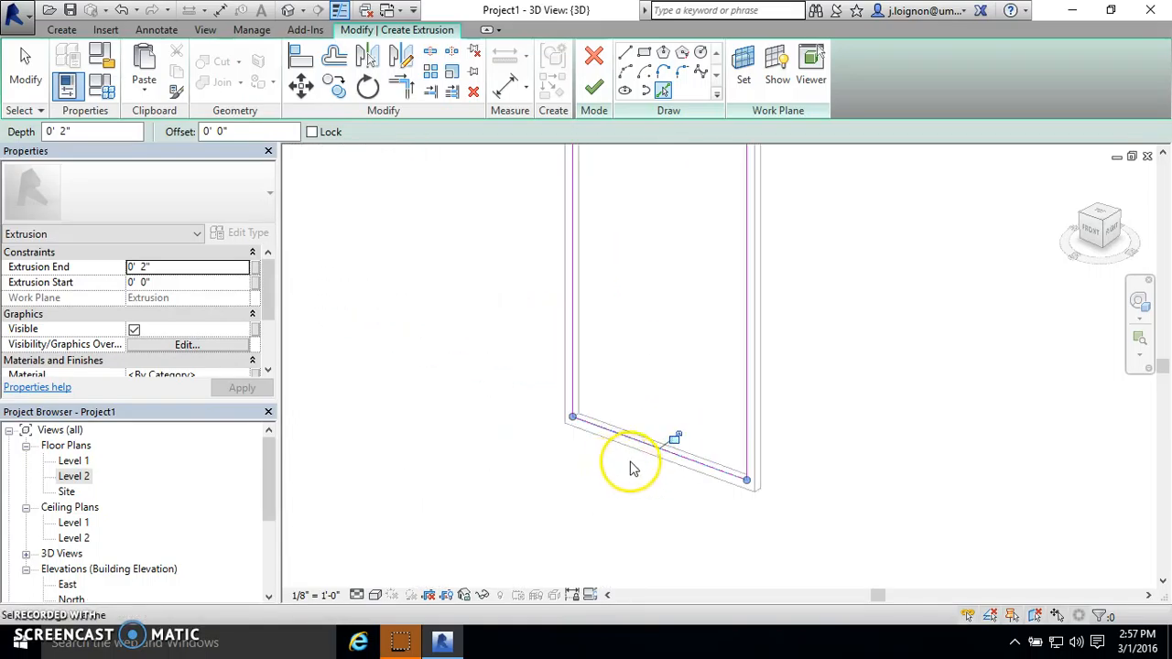
scroll(641, 471, "down", 3)
scroll(664, 224, "up", 4)
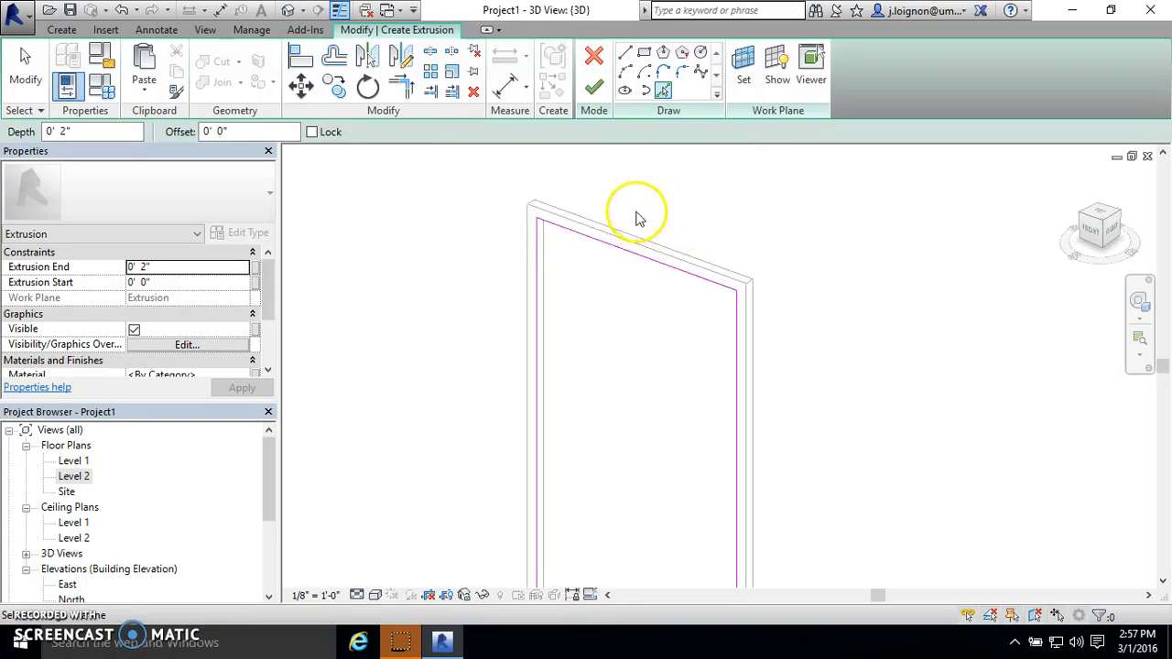
double_click(146, 267)
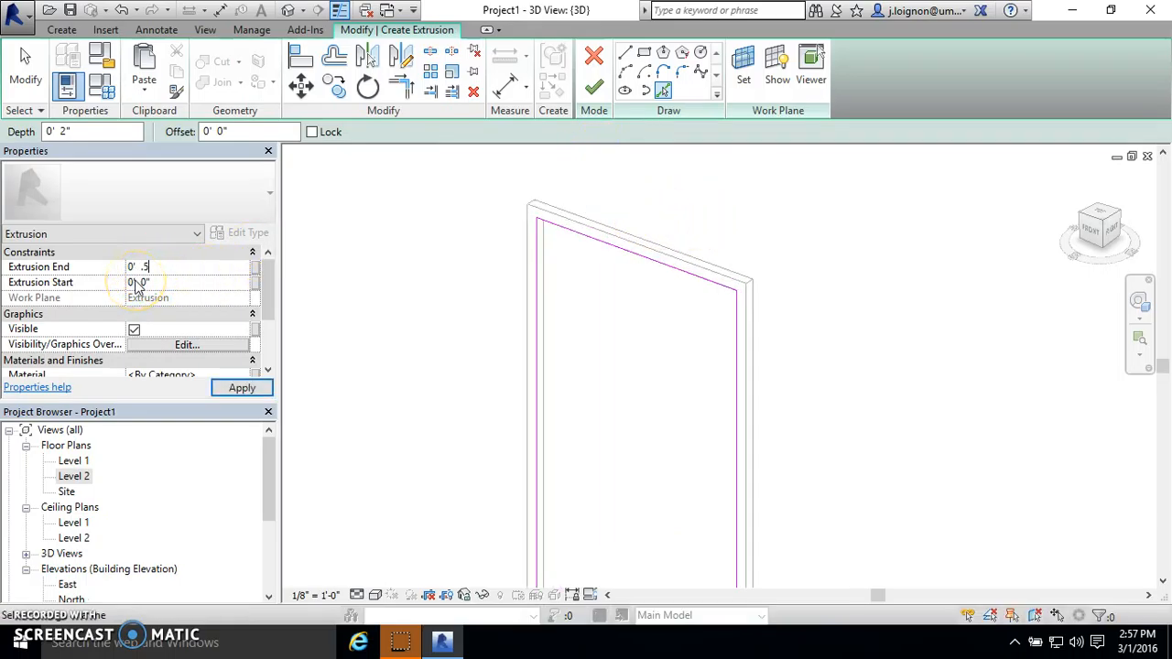
key("Return")
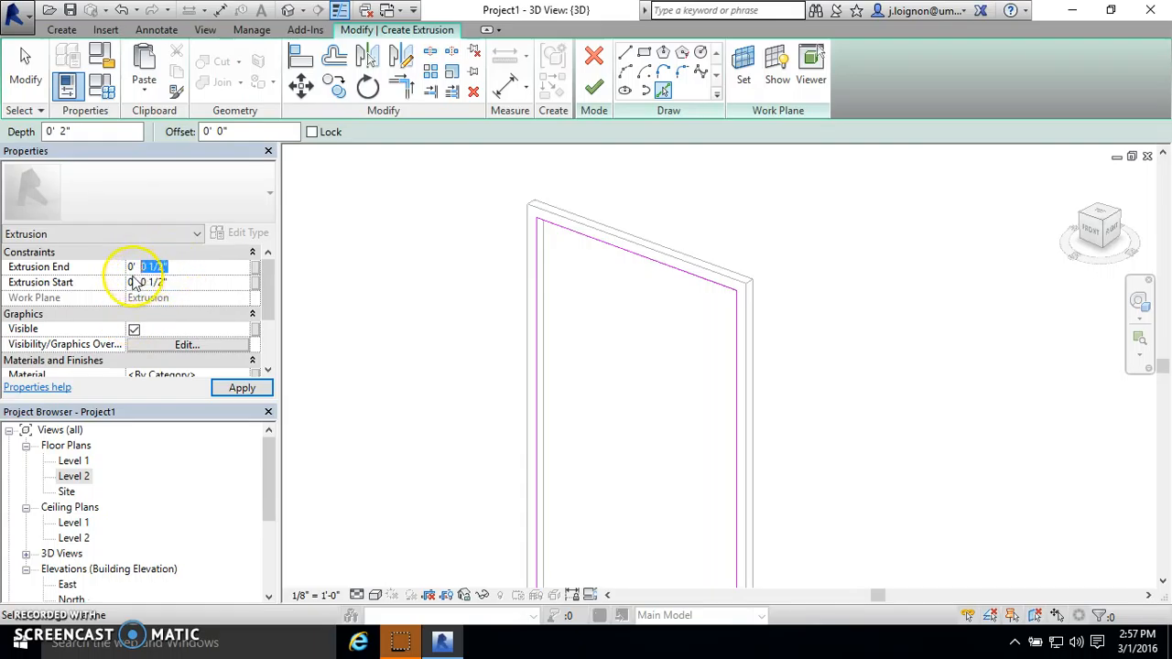
key("Return")
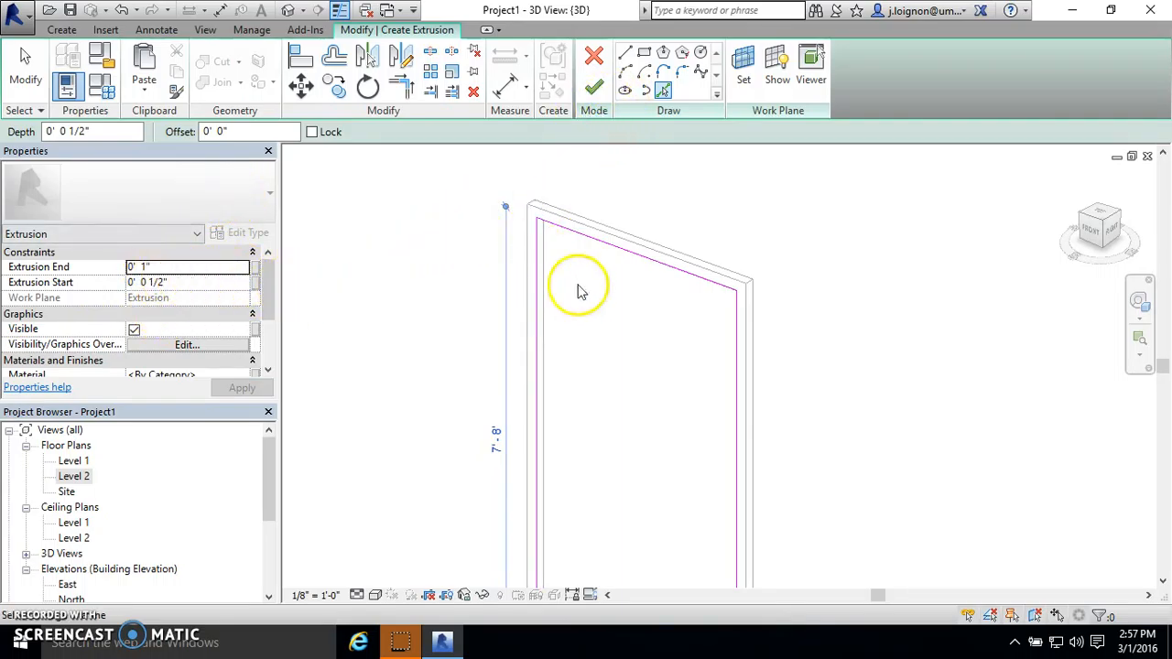
left_click(596, 85)
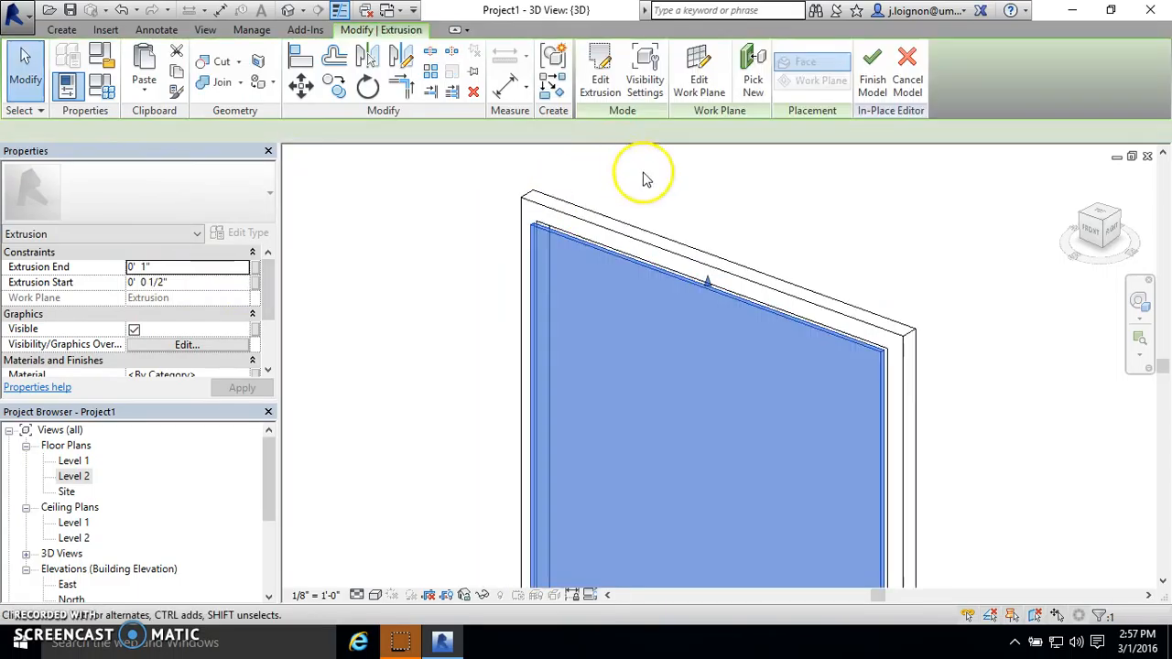
- Set the infill panel's extrusion start to -1/2" and deselect the panel
left_click_drag(127, 283, 129, 283)
left_click(131, 282)
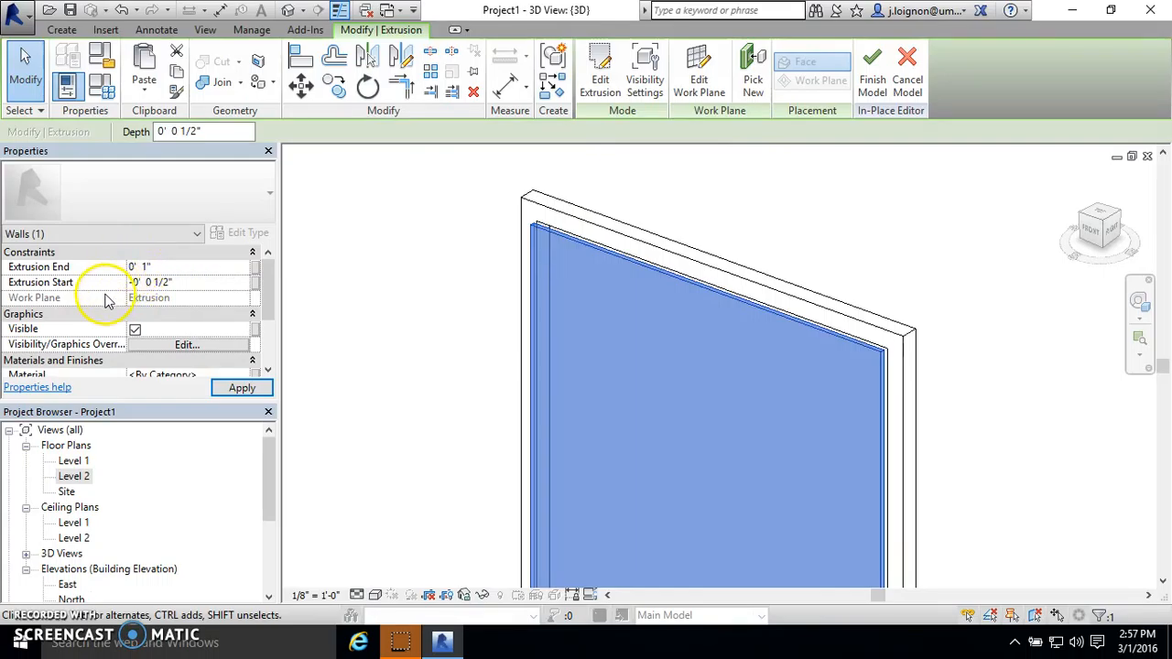
left_click(419, 241)
scroll(557, 220, "up", 3)
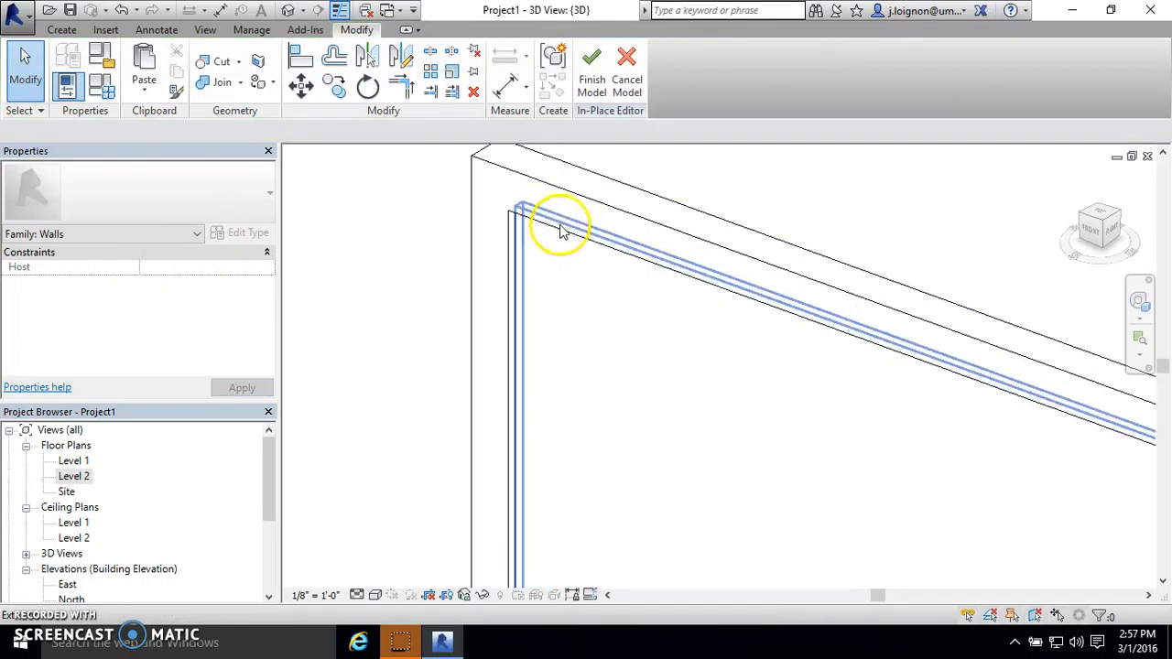
- Examine the framed panel and compare its size and position with the louvred storefront curtain wall
scroll(523, 293, "down", 5)
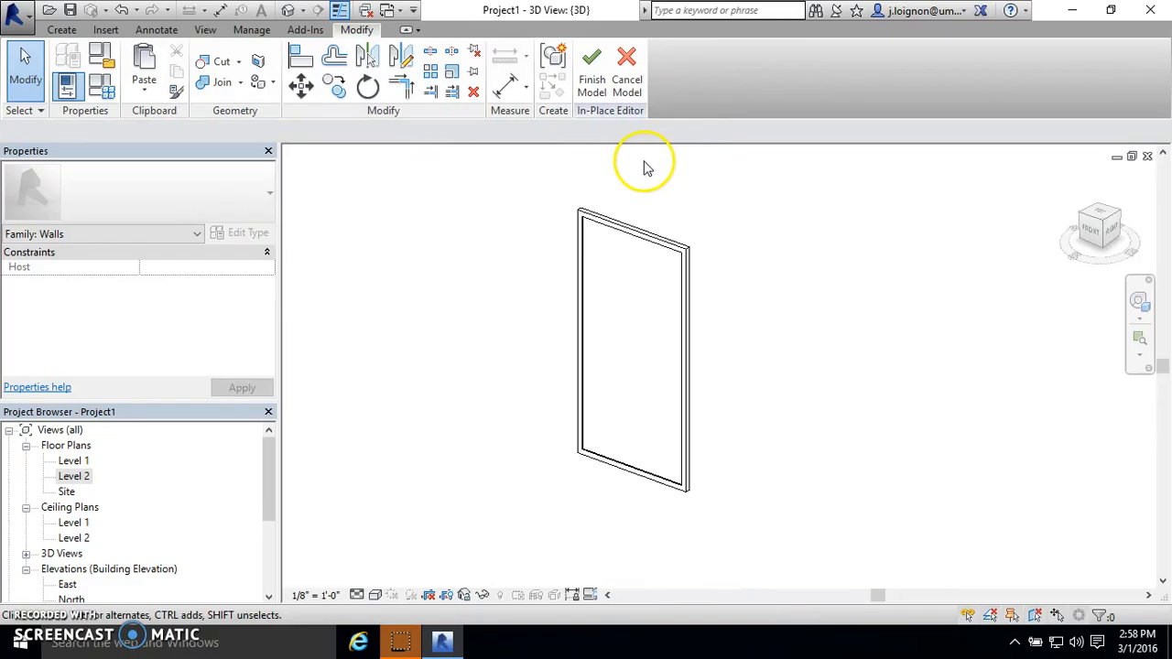
scroll(743, 510, "down", 4)
scroll(727, 387, "up", 4)
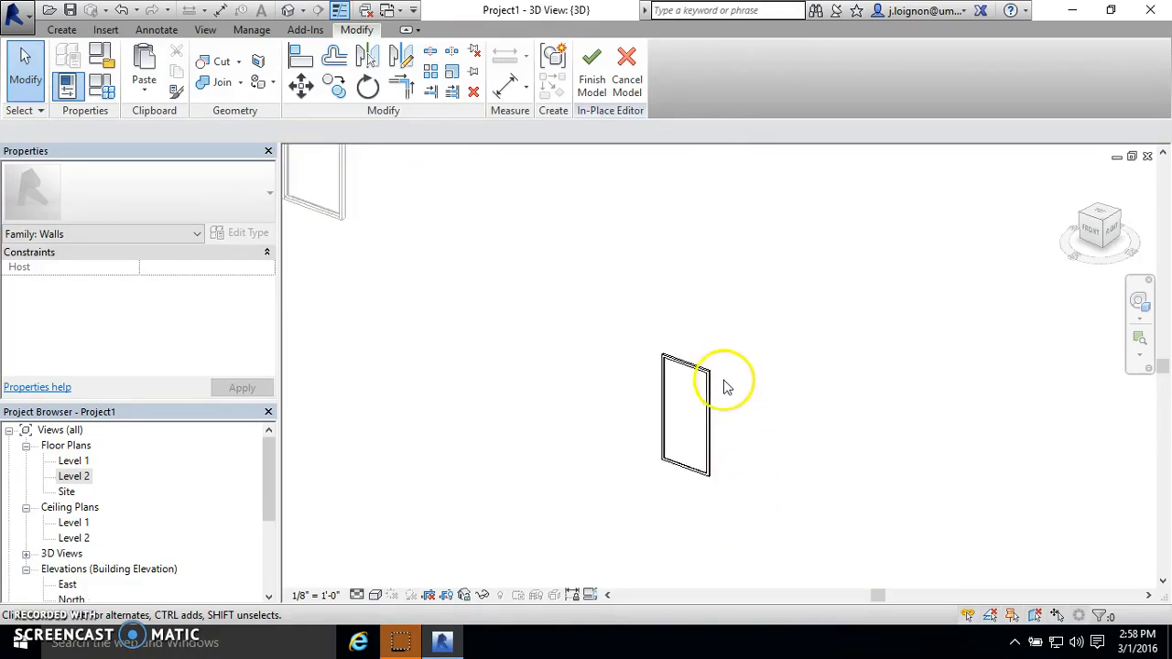
scroll(669, 432, "down", 2)
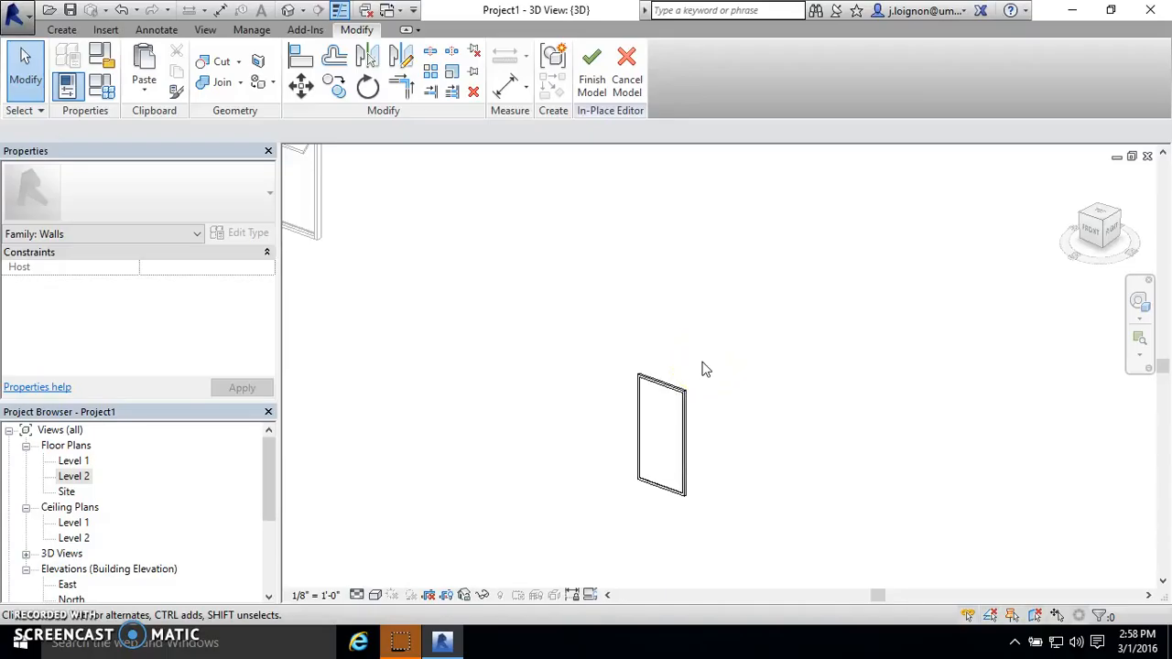
scroll(721, 445, "down", 2)
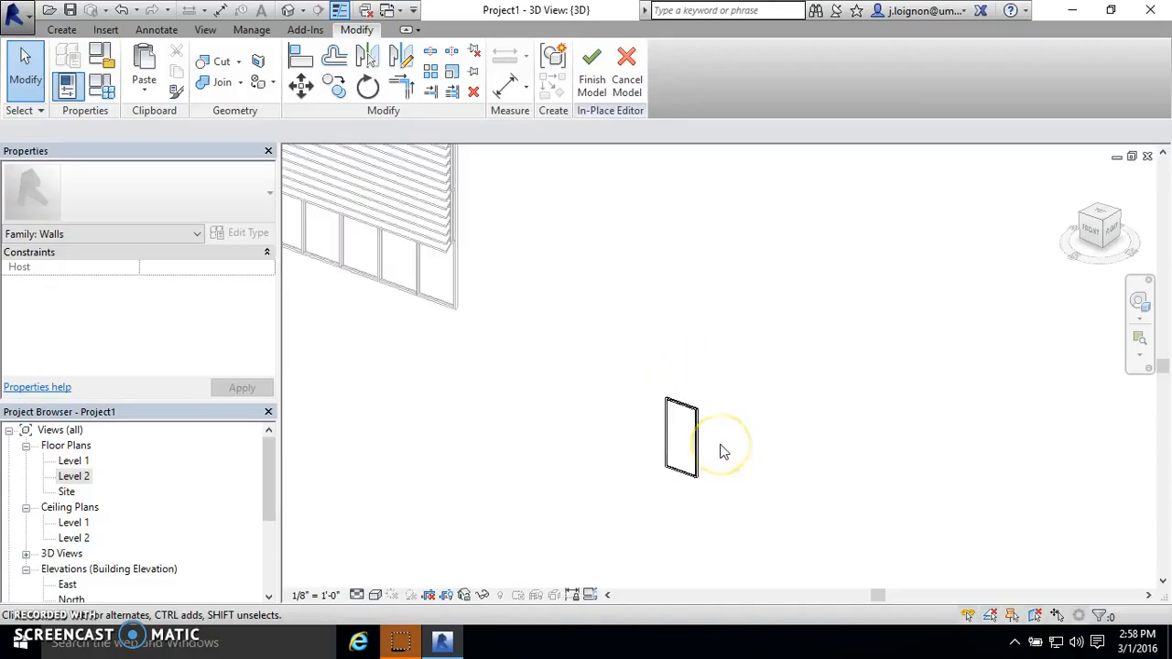
scroll(498, 241, "up", 2)
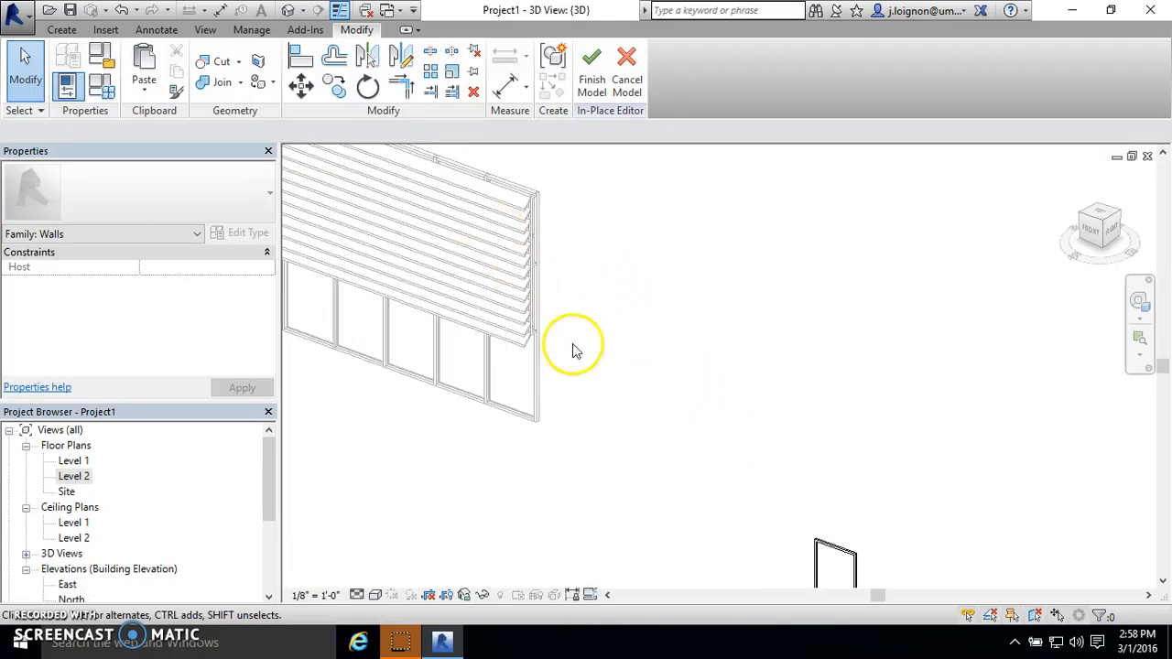
scroll(531, 197, "up", 2)
scroll(510, 213, "down", 3)
scroll(509, 212, "down", 3)
scroll(732, 419, "up", 4)
scroll(605, 469, "up", 3)
scroll(553, 376, "up", 4)
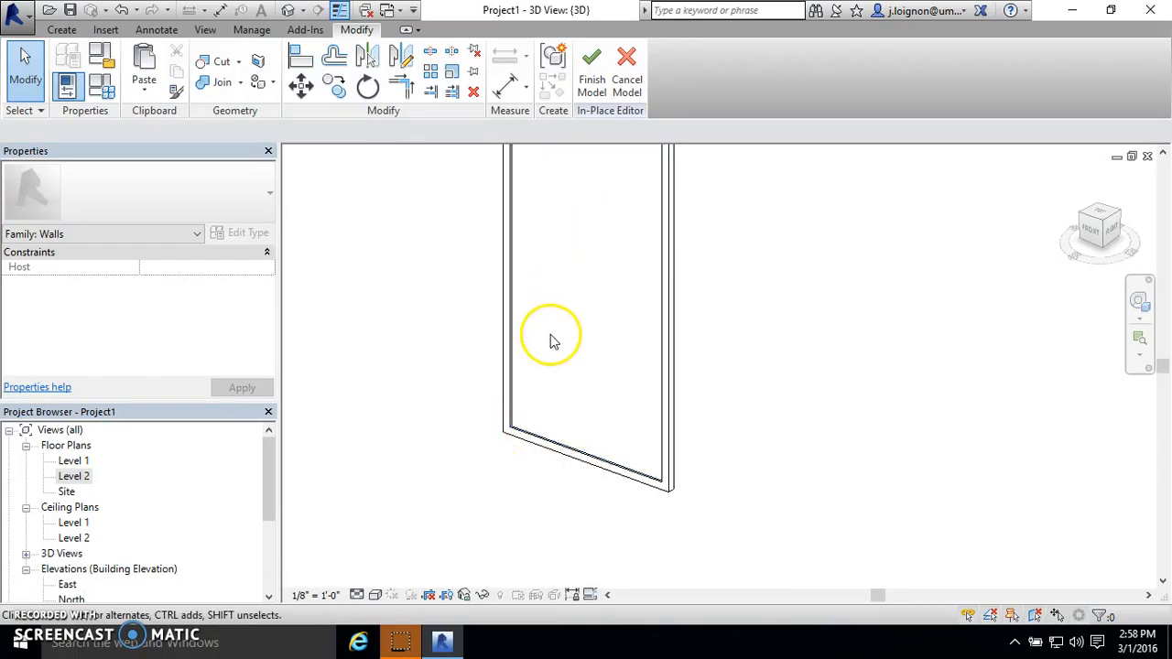
scroll(575, 450, "down", 5)
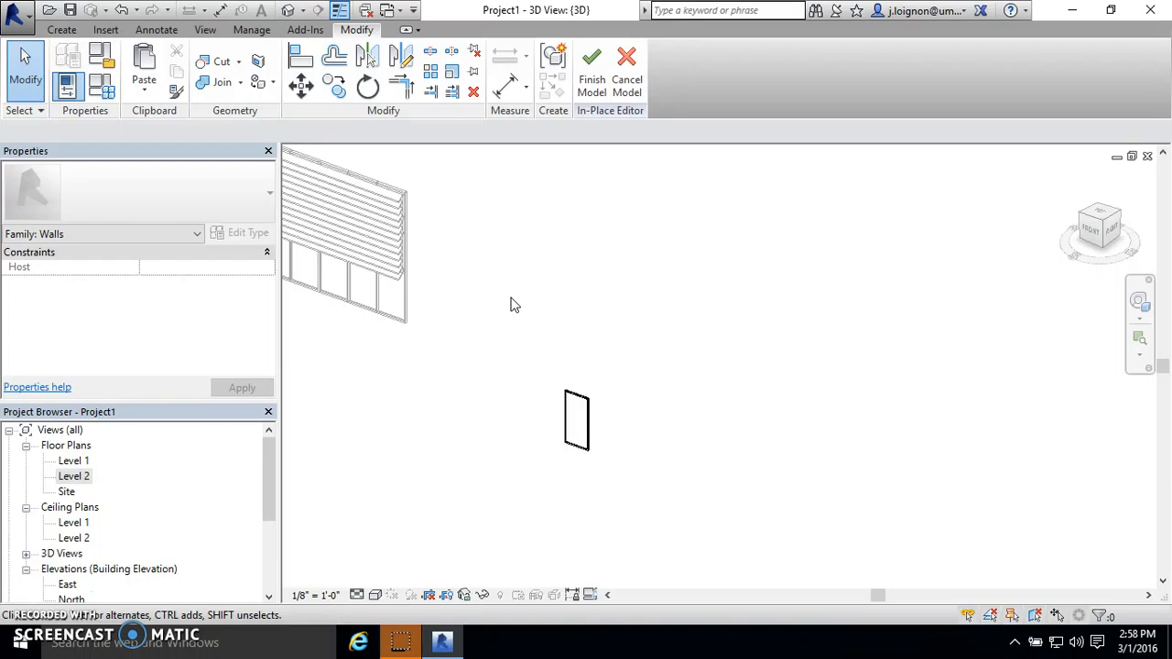
scroll(546, 391, "down", 5)
scroll(416, 342, "up", 6)
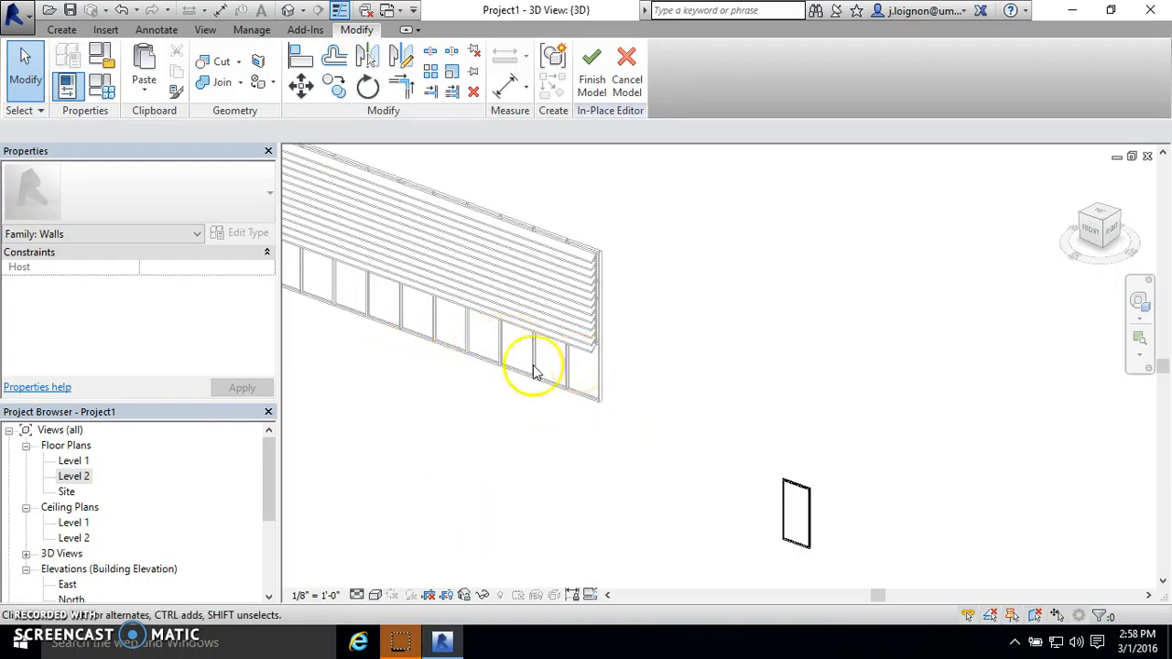
scroll(440, 398, "down", 2)
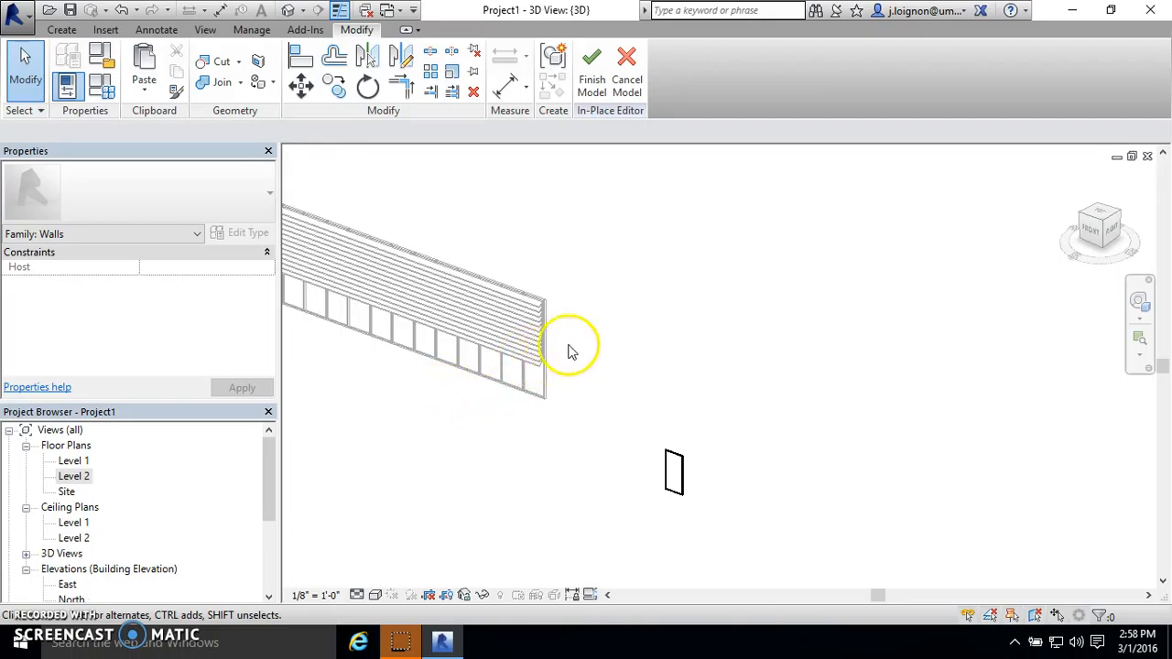
scroll(667, 450, "up", 2)
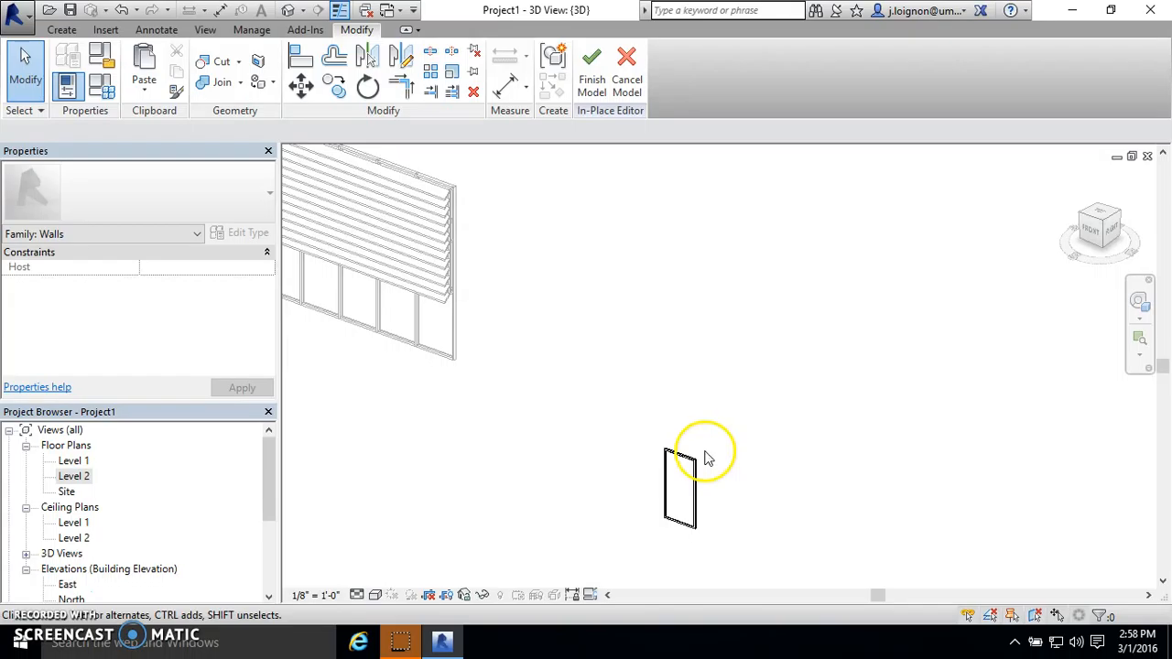
left_click(686, 471)
left_click(719, 476)
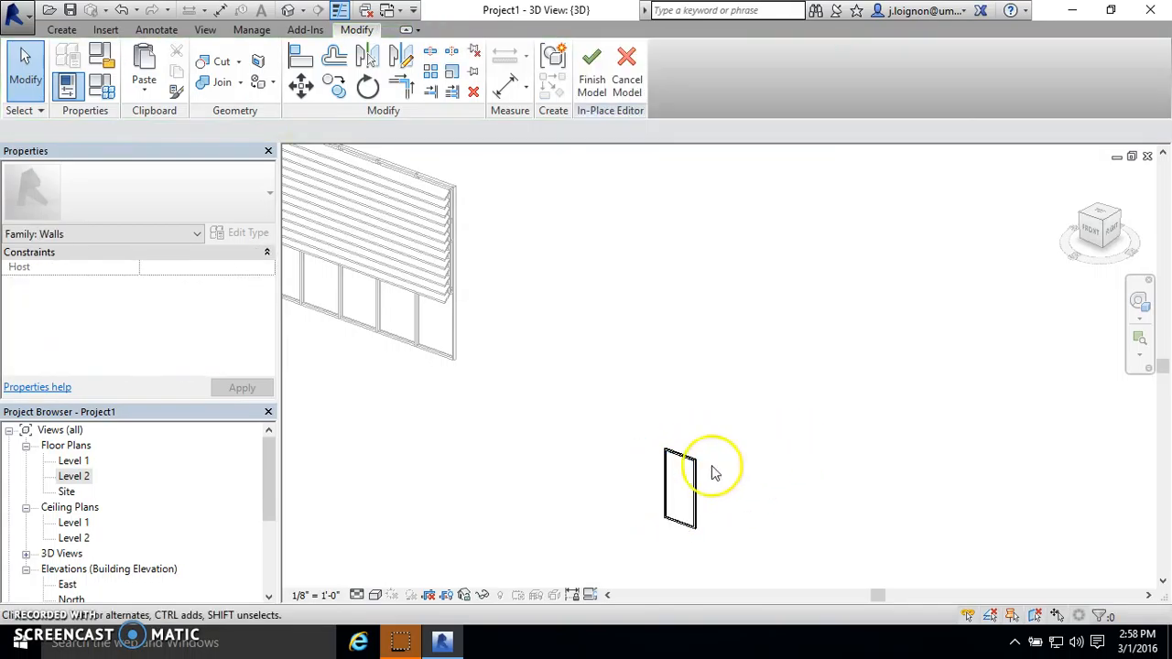